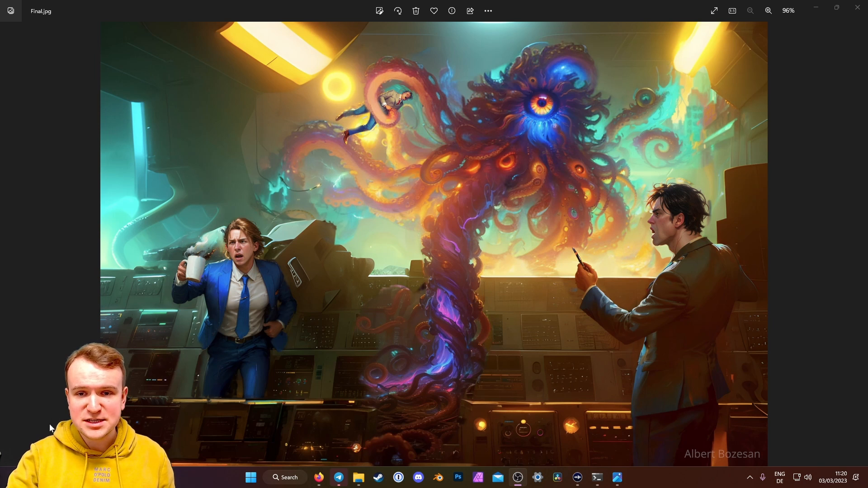
Put the image previews away and switch the Stable Diffusion checkpoint to ayonimix_V5.safetensors in the web UI.
left_click(819, 7)
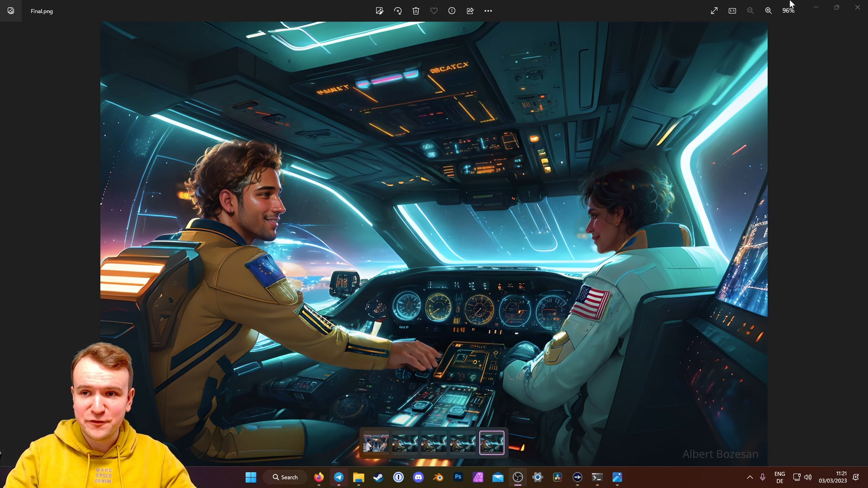
left_click(817, 6)
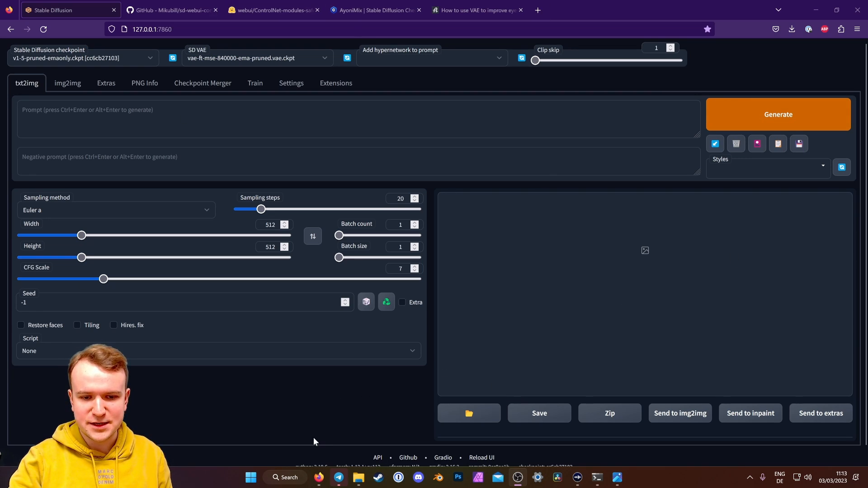
left_click(302, 403)
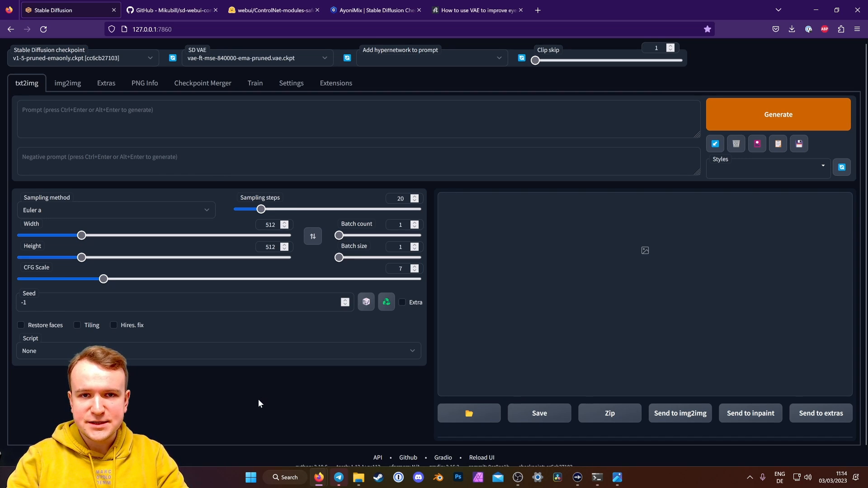
left_click(76, 56)
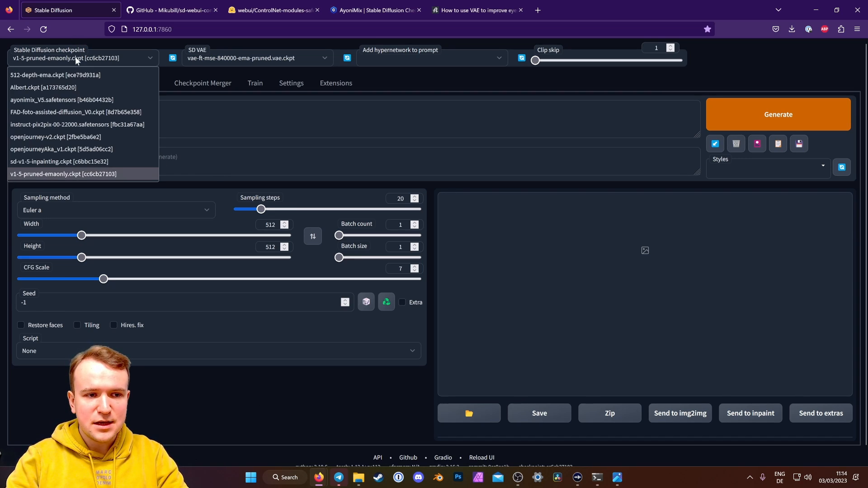
left_click(66, 100)
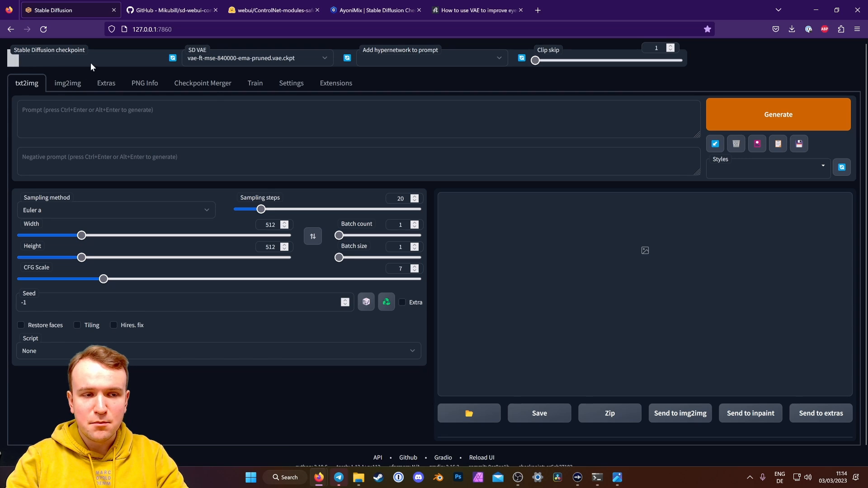
Look through the AyoniMix model's example images on its Civitai page, and return to the Stable Diffusion web UI.
left_click(371, 10)
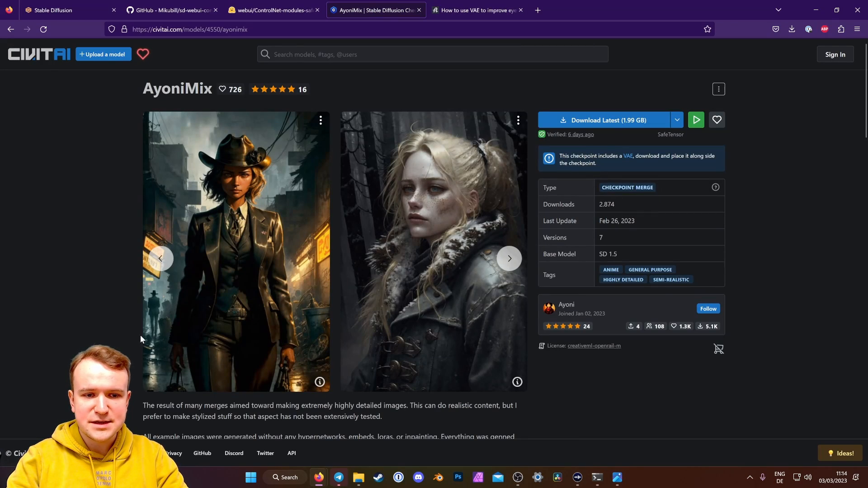
left_click(507, 259)
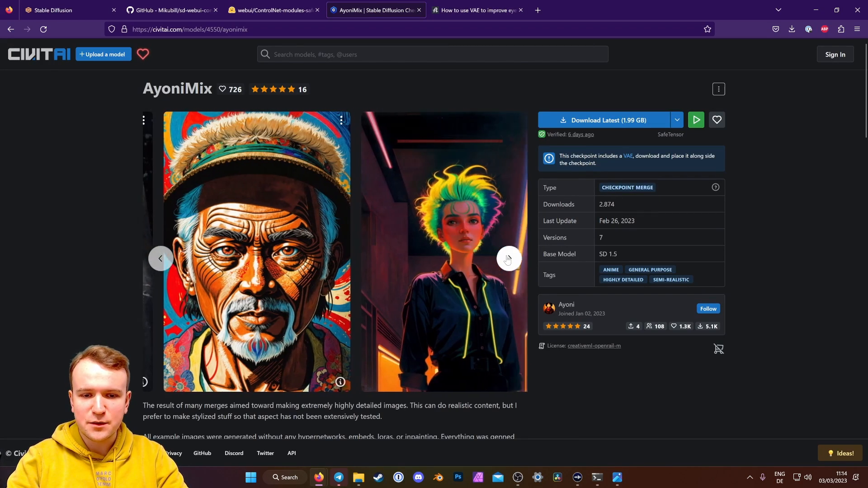
left_click(509, 259)
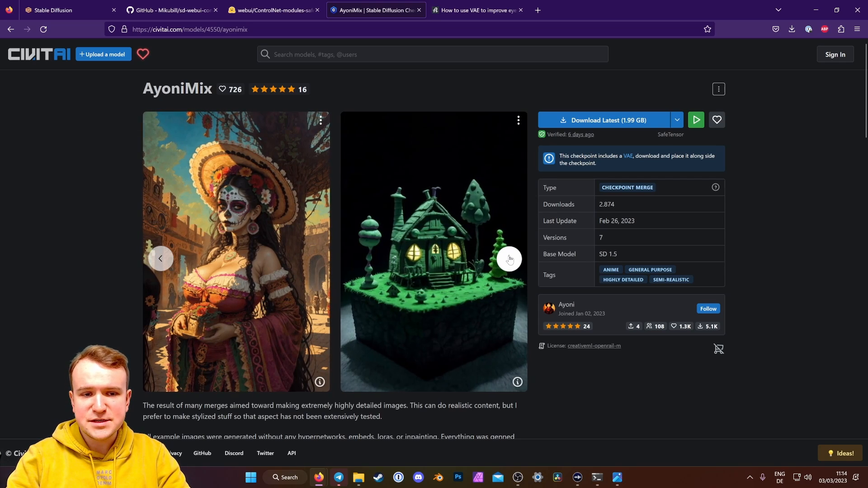
left_click(510, 258)
left_click(509, 259)
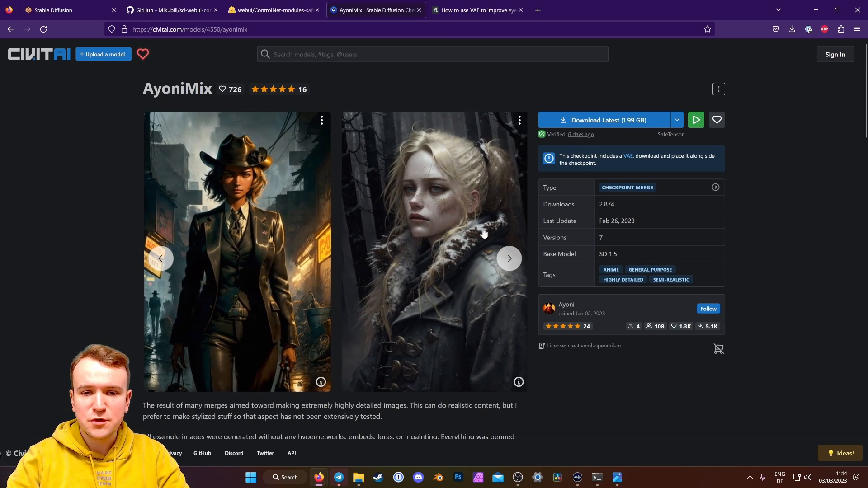
left_click(66, 10)
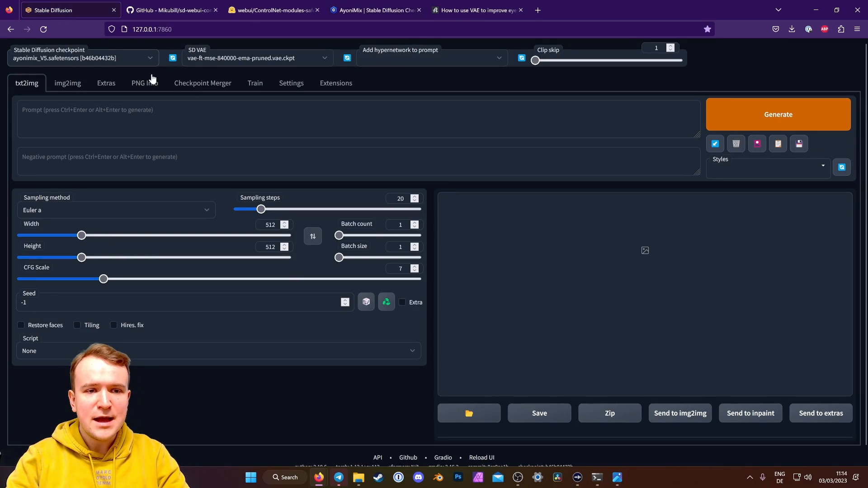
View the available SD VAE options and examine the original, EMA and MSE comparison images in the stable-diffusion-art.com VAE article.
left_click(213, 55)
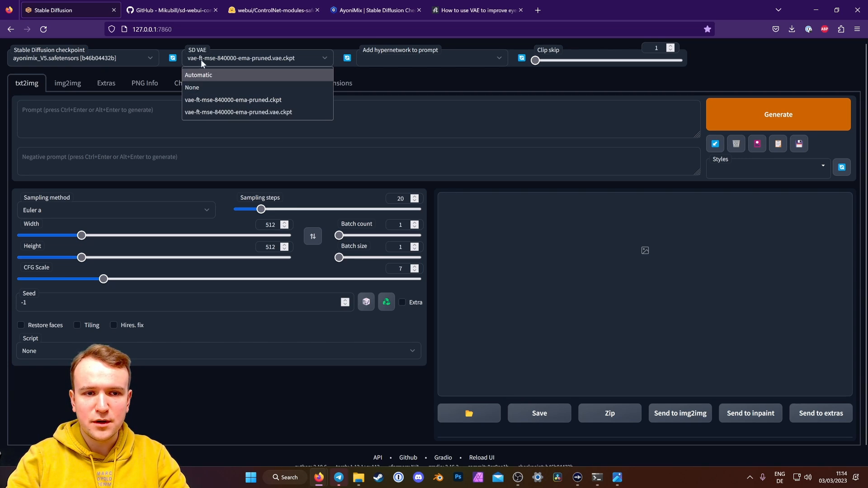
left_click(477, 9)
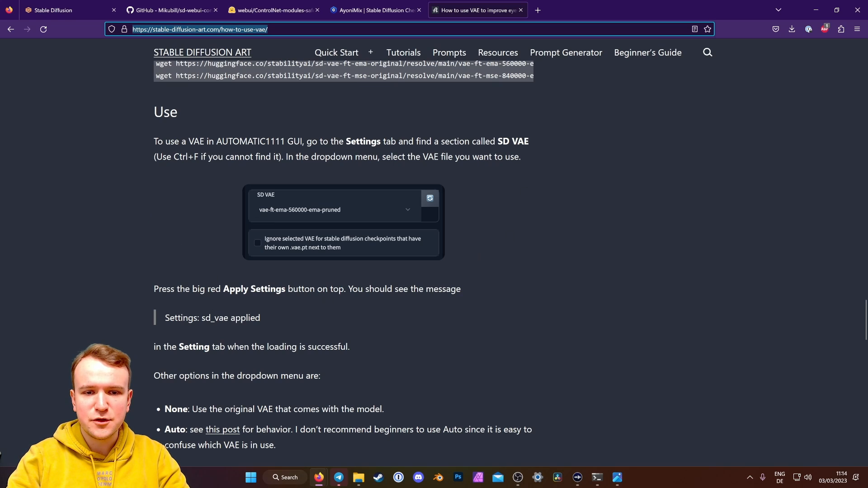
scroll(236, 302, "up", 15)
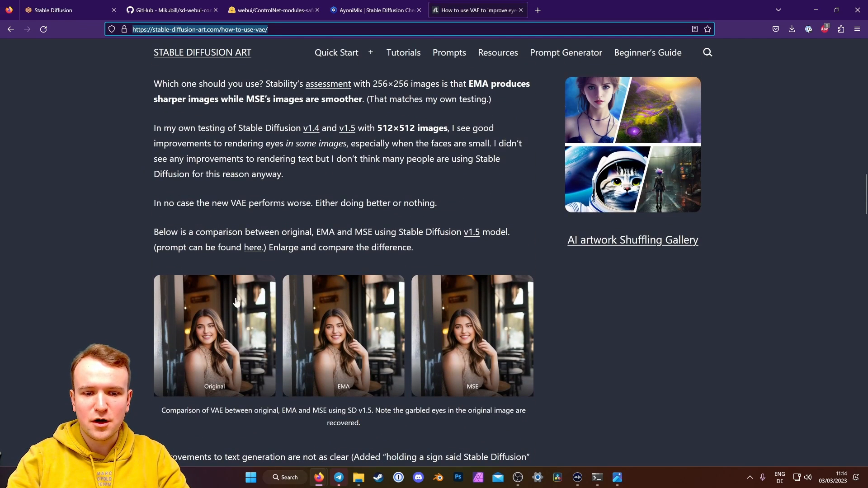
left_click(236, 303)
scroll(386, 274, "down", 4)
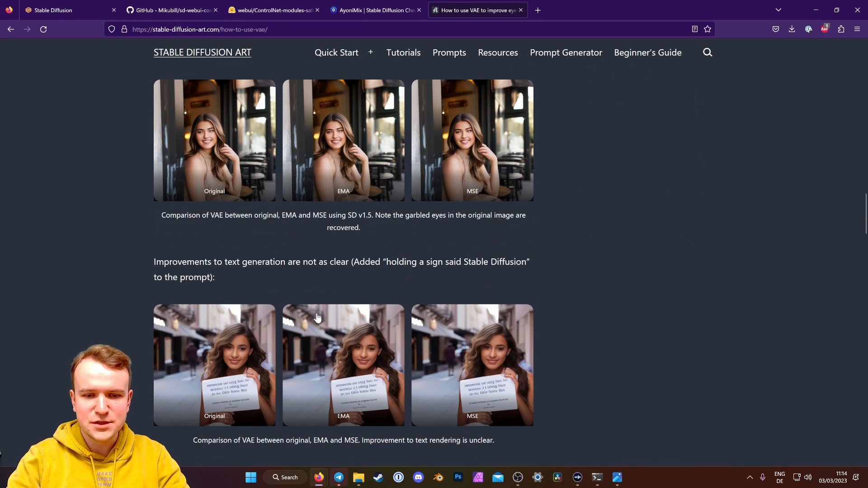
left_click(83, 4)
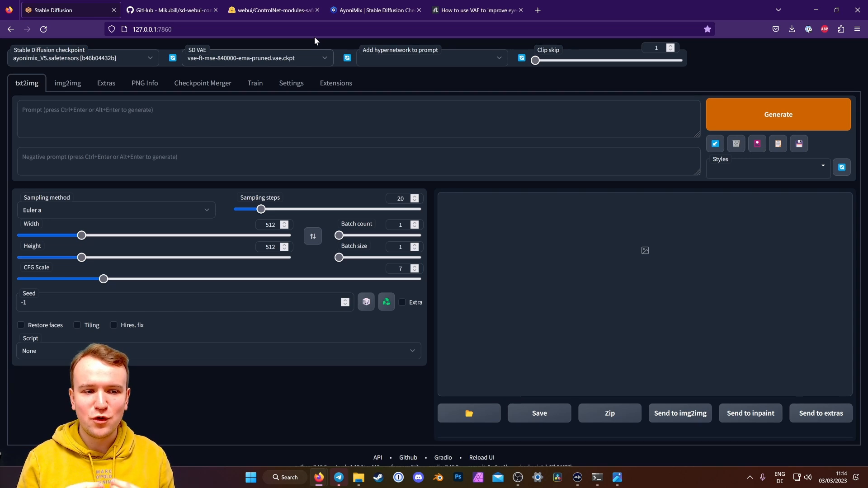
left_click(342, 85)
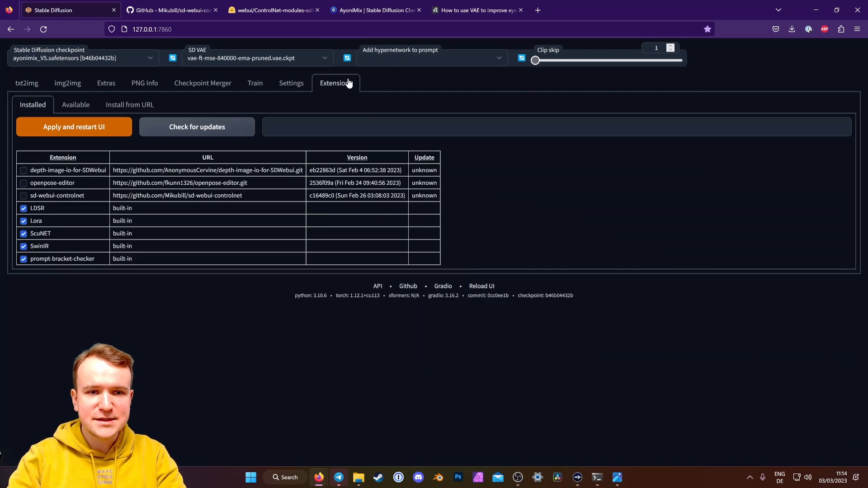
left_click(205, 13)
left_click(282, 30)
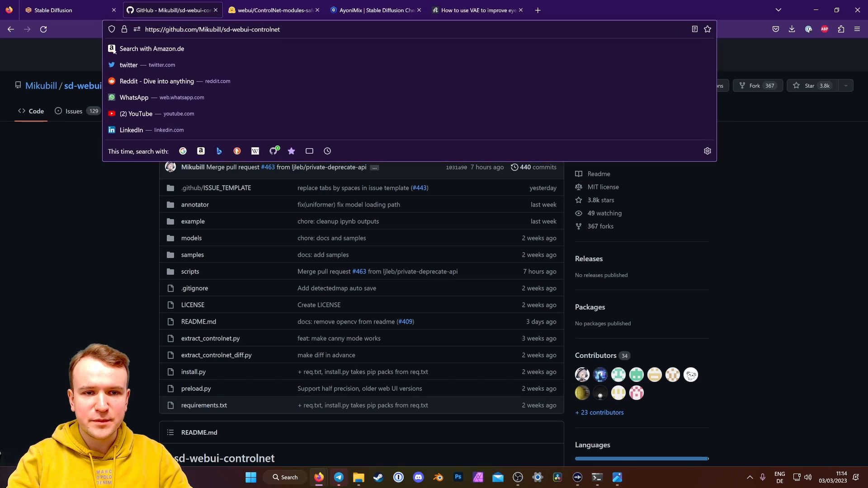
left_click_drag(280, 29, 145, 29)
key("ctrl+c")
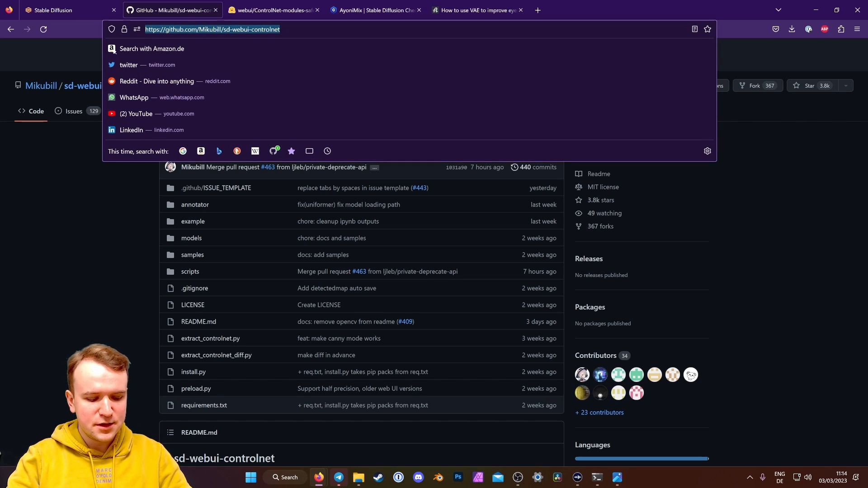
left_click(83, 12)
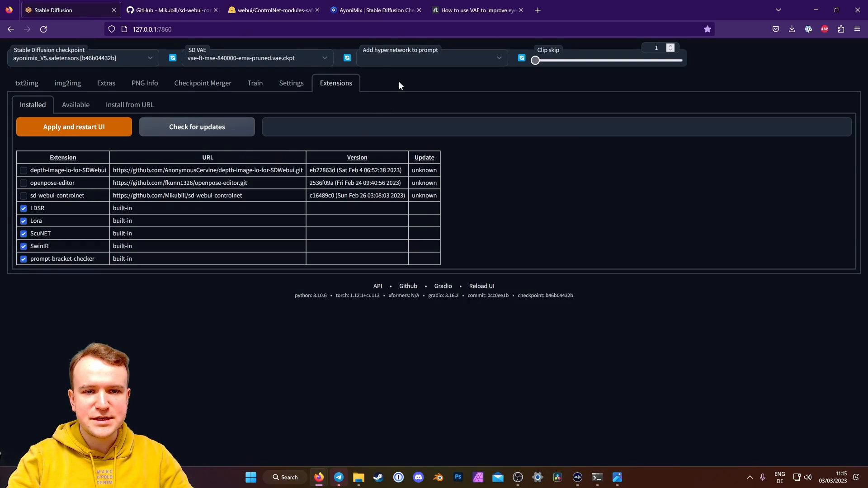
left_click(118, 108)
key("ctrl+v")
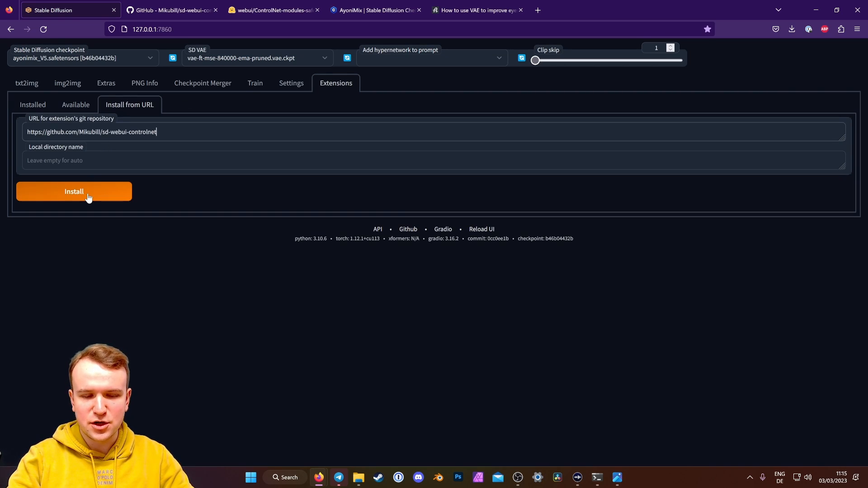
Enable the installed sd-webui-controlnet extension, restart the UI to apply it, and expand the ControlNet section in txt2img.
left_click(26, 105)
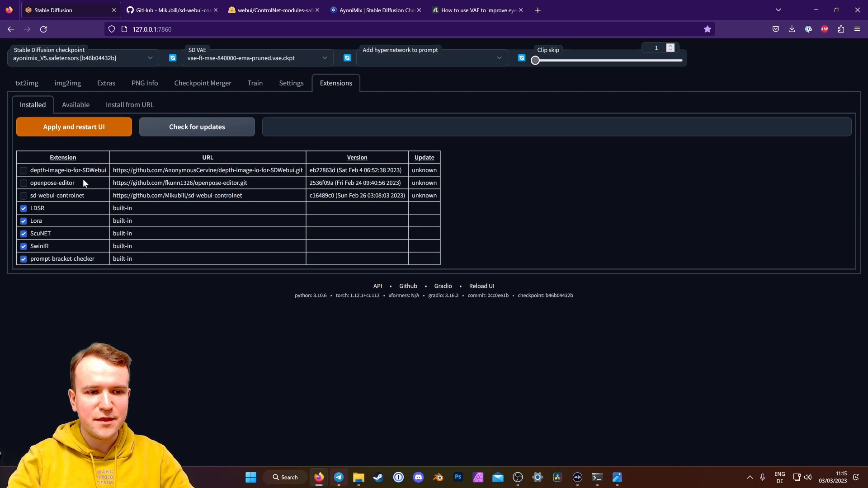
left_click(24, 195)
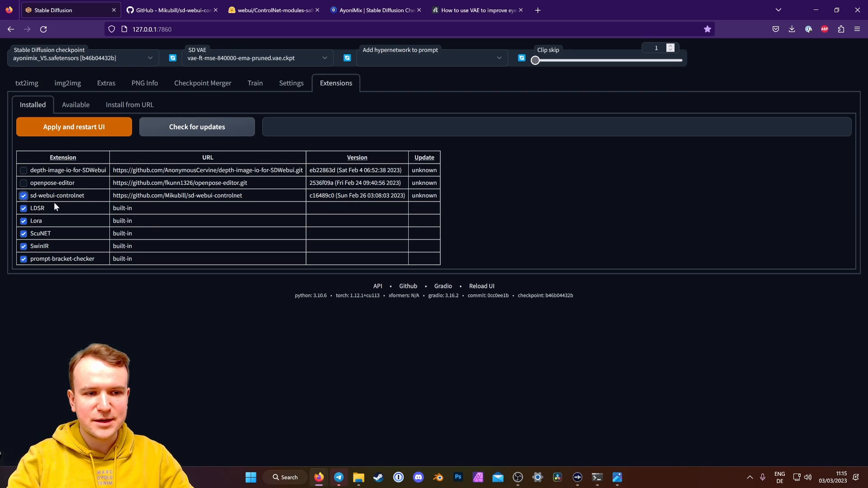
left_click(64, 129)
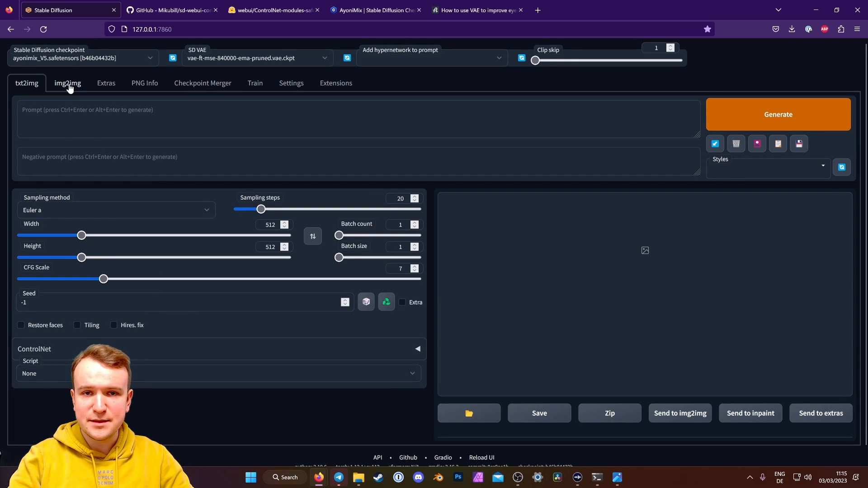
left_click(47, 354)
scroll(47, 355, "down", 5)
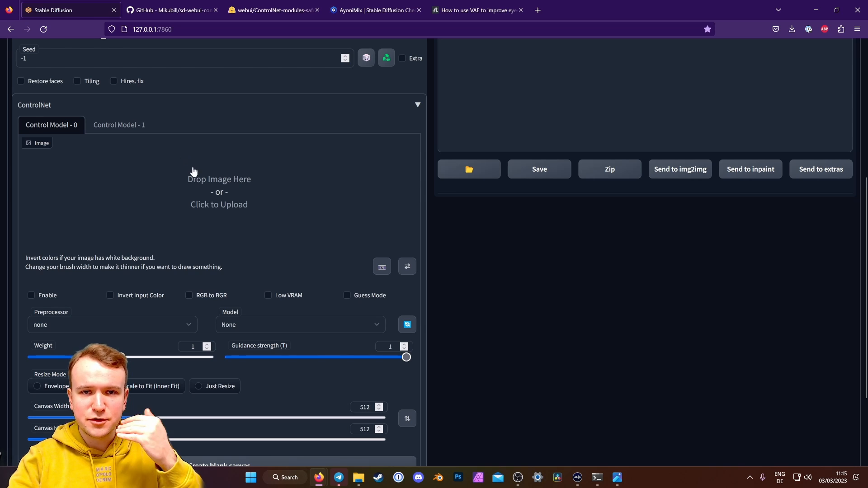
scroll(448, 319, "up", 5)
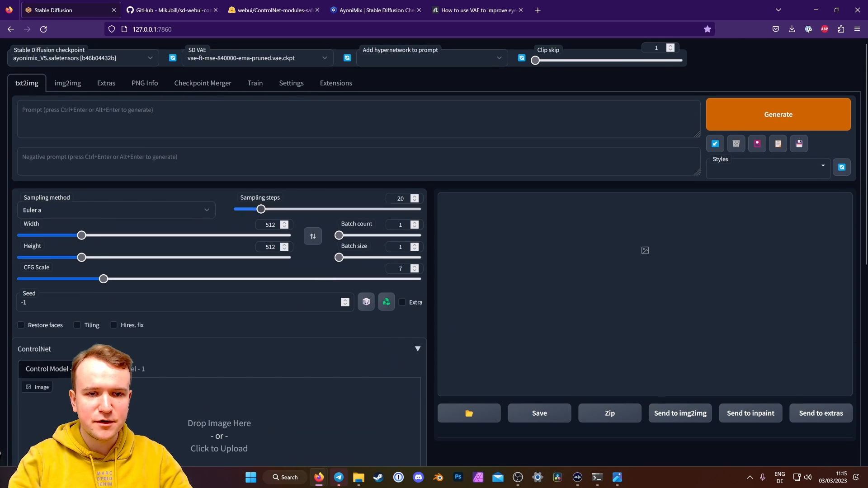
Set Multi ControlNet's maximum models amount to 2 in the ControlNet settings, apply and reload the UI, and check the txt2img ControlNet section.
left_click(289, 90)
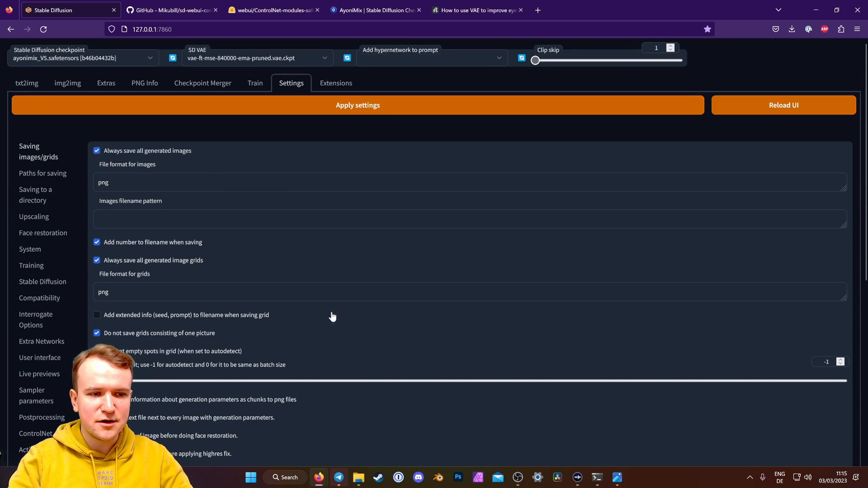
scroll(134, 248, "down", 5)
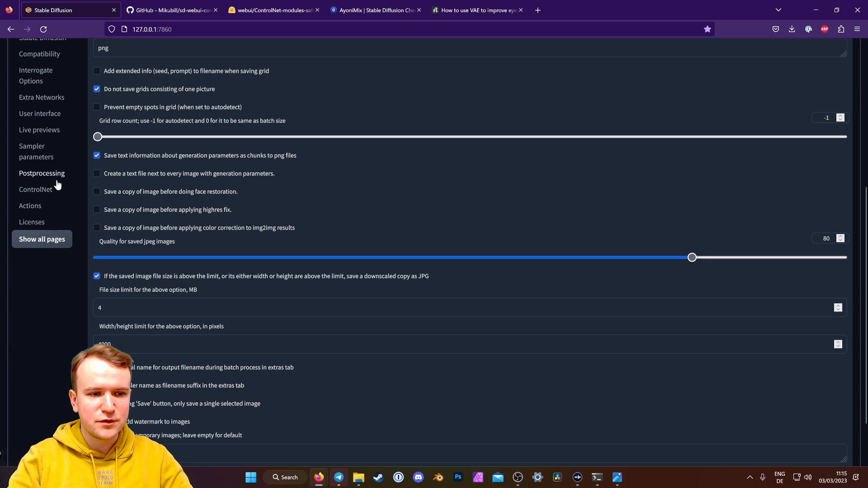
left_click(45, 194)
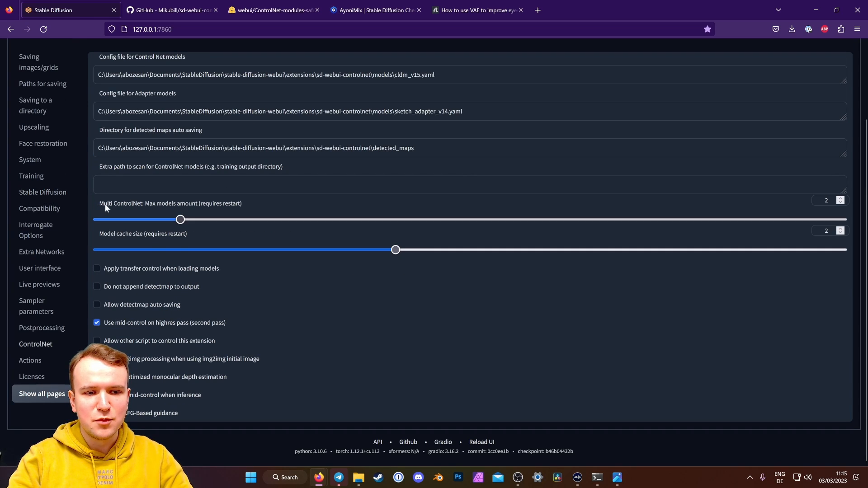
mouse_move(172, 220)
left_mouse_down()
mouse_move(103, 220)
mouse_move(397, 221)
mouse_move(623, 235)
mouse_move(167, 223)
mouse_move(178, 198)
mouse_move(172, 228)
left_mouse_up()
scroll(167, 218, "up", 2)
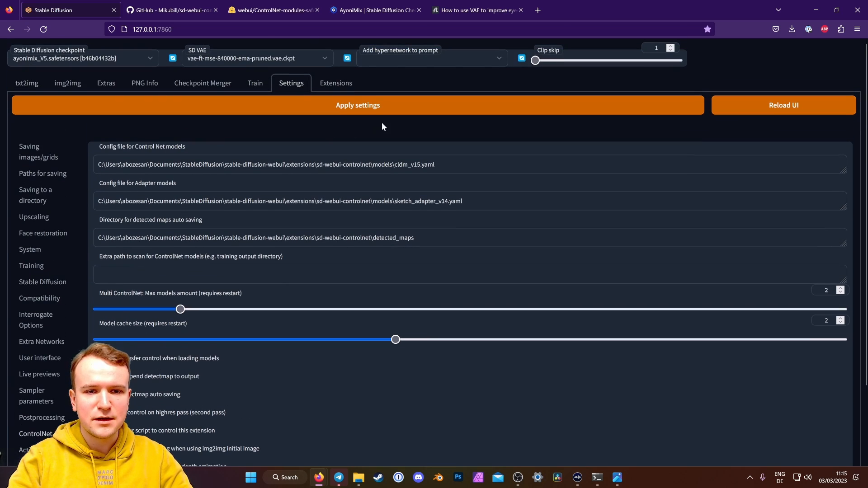
left_click(374, 111)
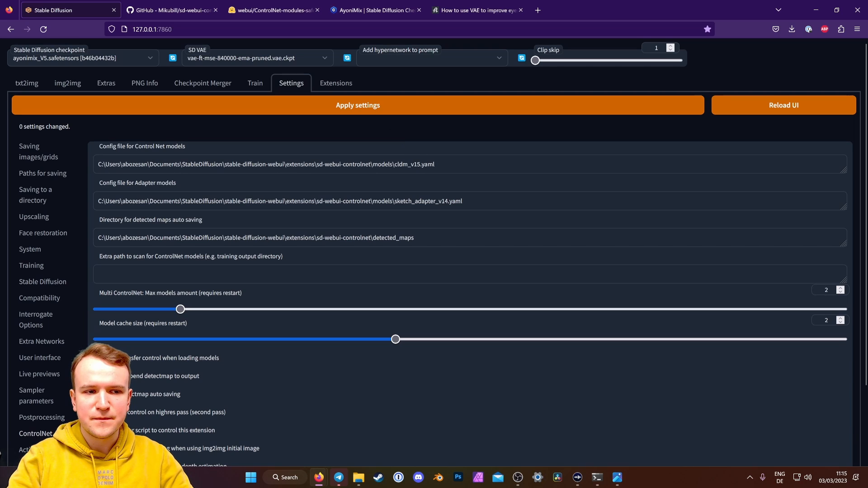
left_click(798, 117)
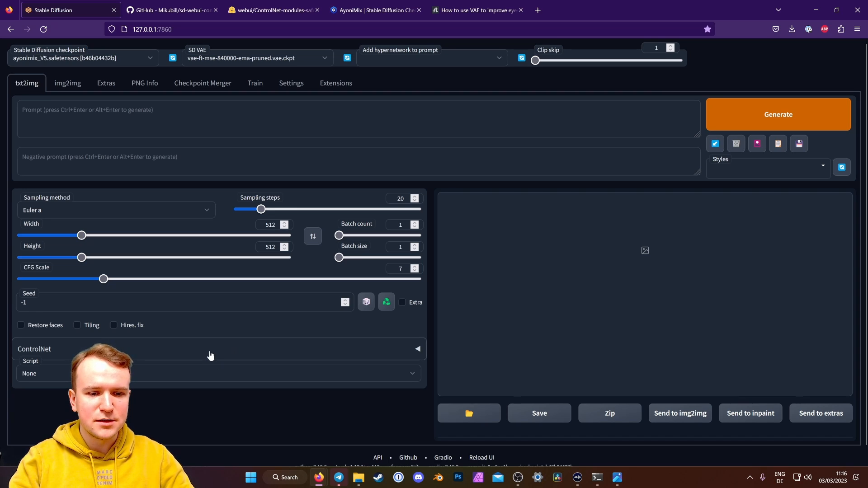
left_click(210, 356)
scroll(327, 320, "down", 5)
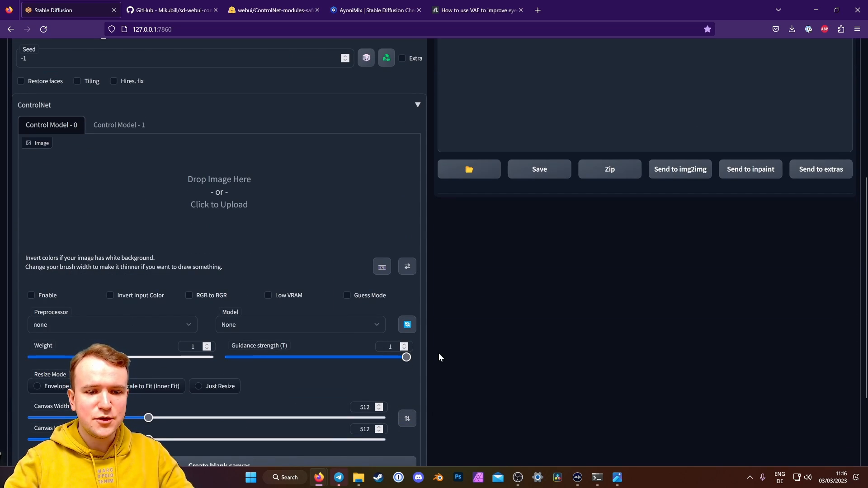
scroll(486, 385, "up", 5)
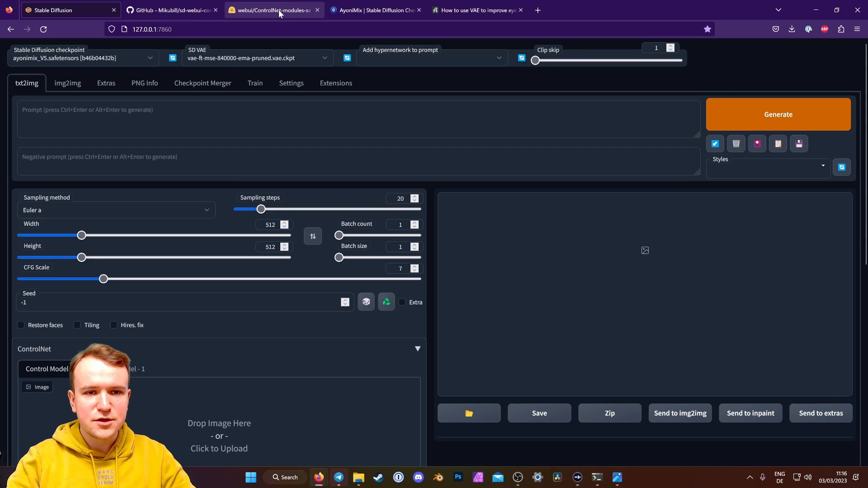
Open the ControlNet-modules-safetensors model page and view the example images from Wikipedia's Canny edge detector article.
left_click(280, 11)
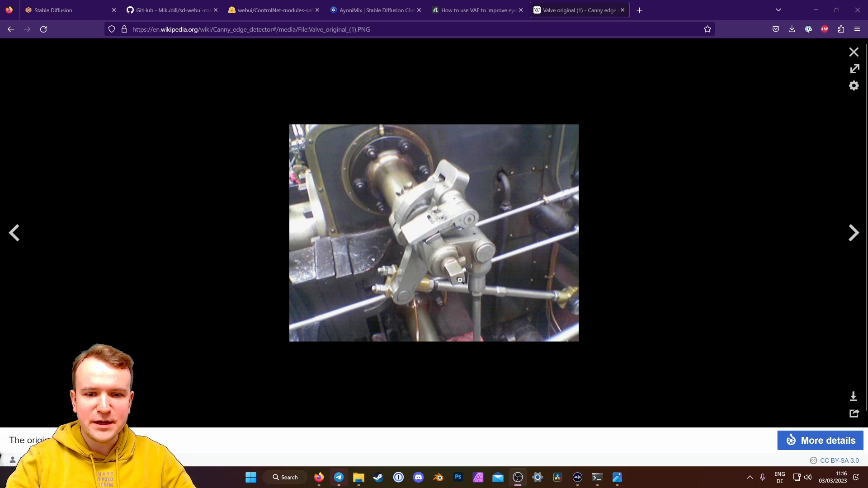
left_click(15, 234)
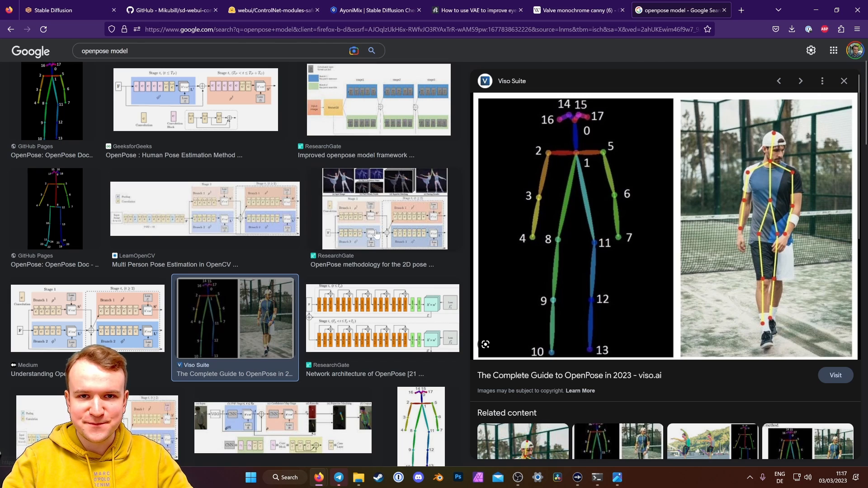
View the composite 1.jpg and the finished artwork Final.jpg in the image viewer, and return to the ControlNet model files page.
key("alt+Tab")
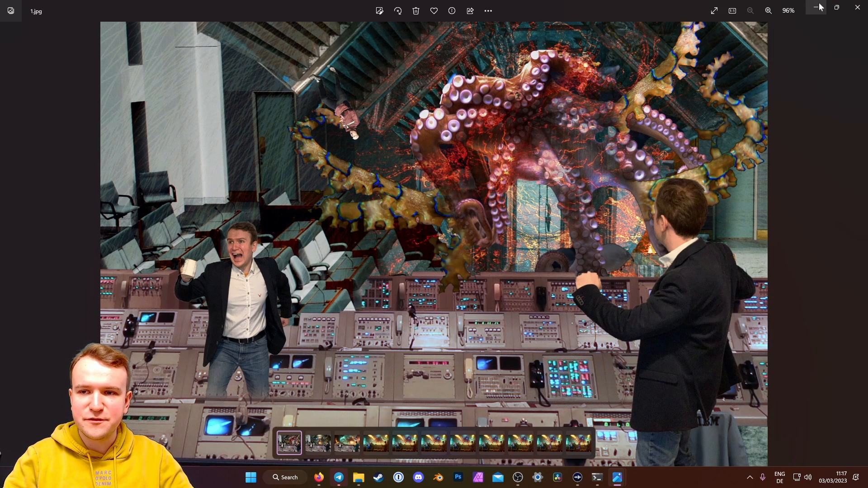
key("End")
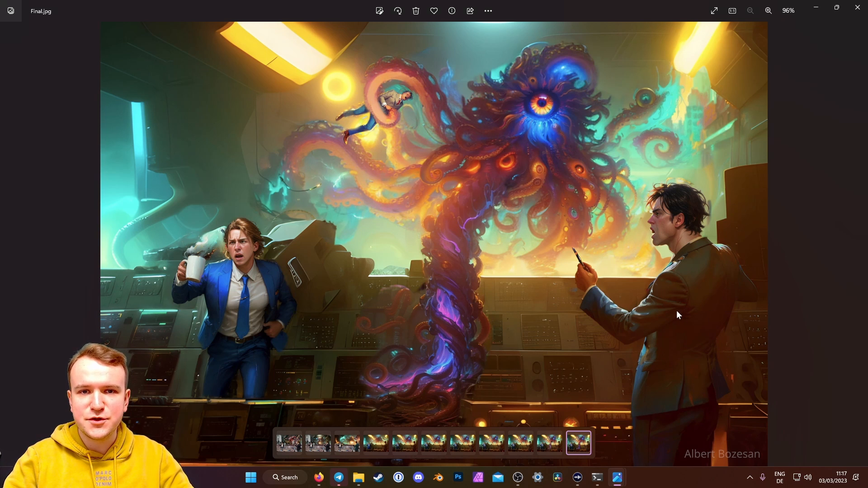
key("alt+Tab")
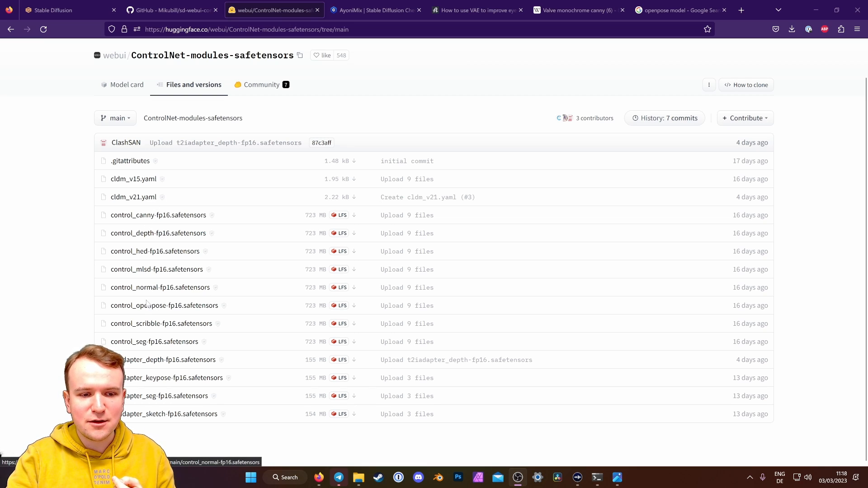
In File Explorer, open the models folder of the sd-webui-controlnet extension inside stable-diffusion-webui\extensions.
left_click(359, 478)
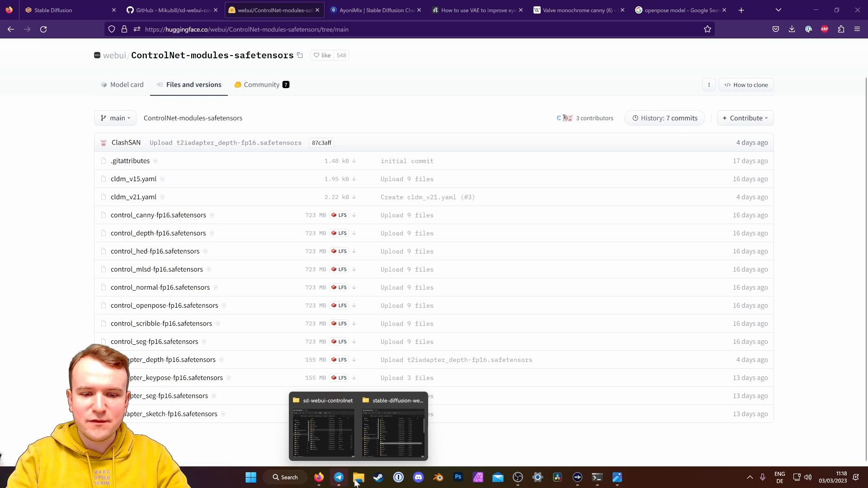
left_click(333, 434)
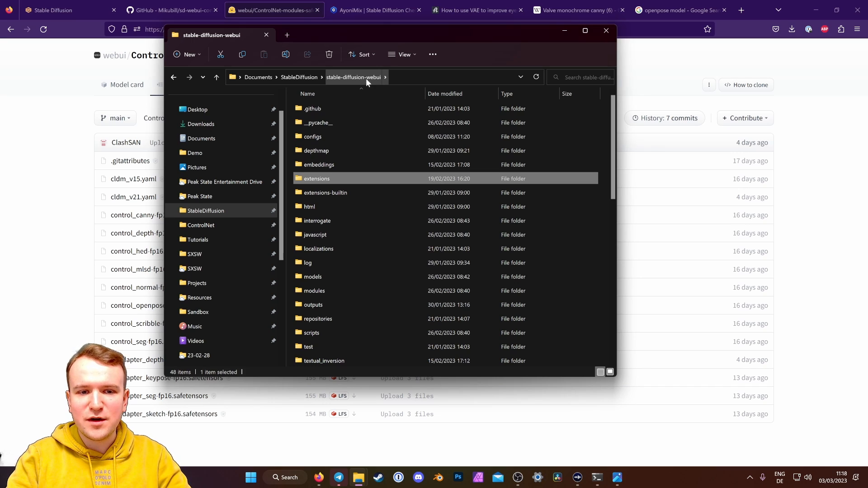
double_click(327, 180)
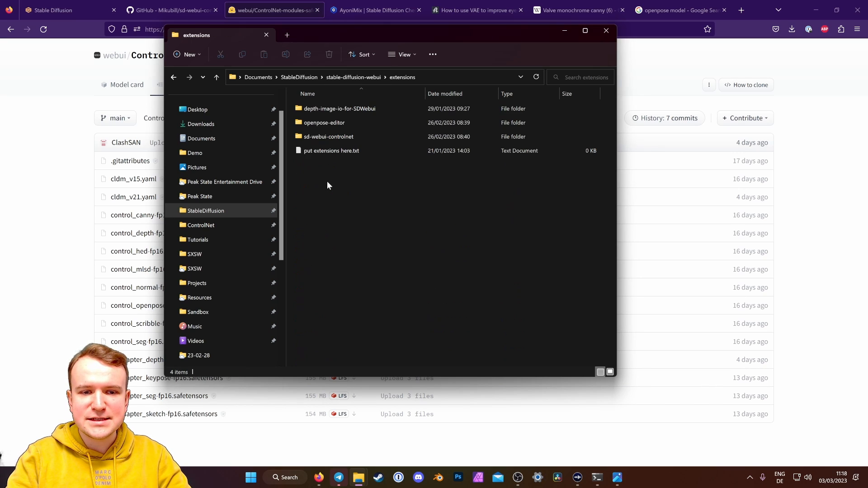
double_click(343, 135)
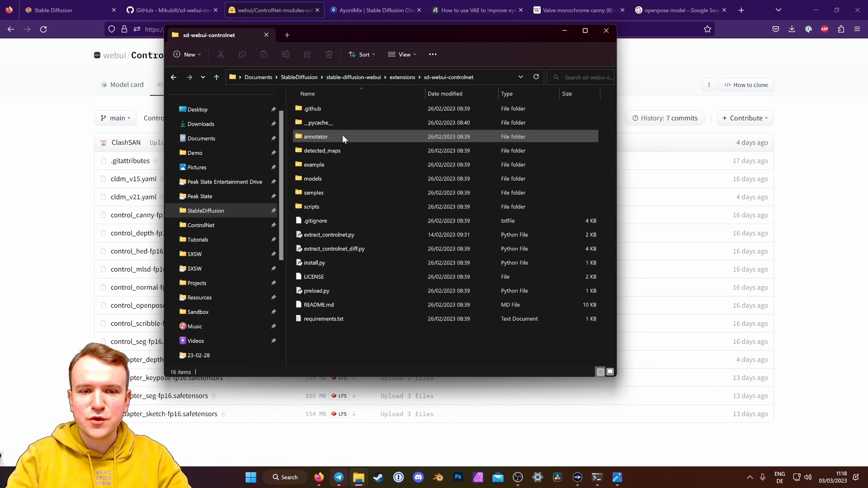
double_click(330, 179)
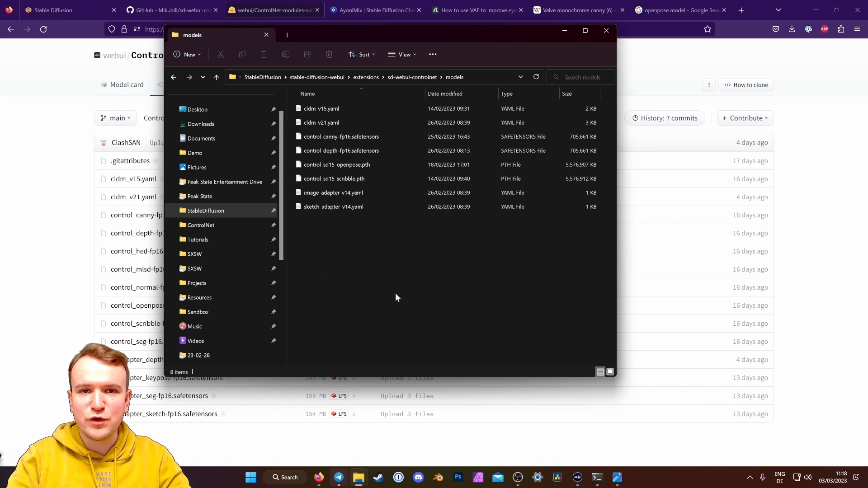
In Stable Diffusion's ControlNet section, set Control Model - 0 to the control_canny-fp16 model with the canny preprocessor.
left_click(53, 10)
left_click(88, 345)
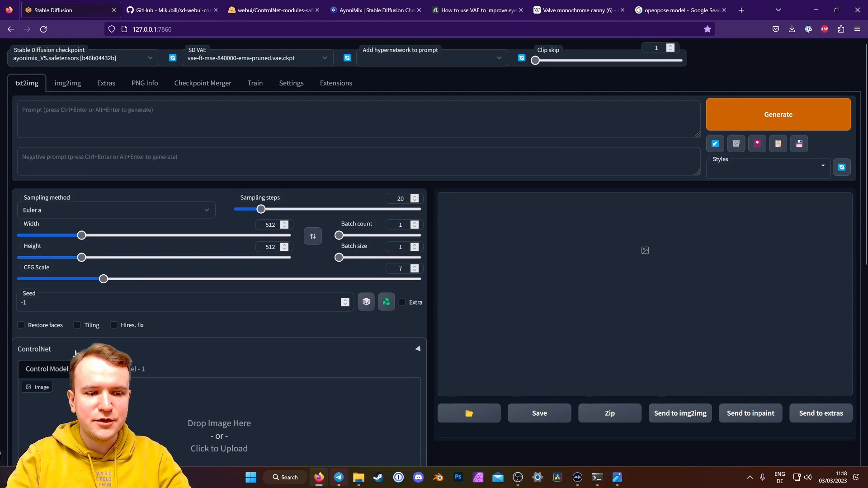
scroll(234, 325, "down", 5)
left_click(236, 324)
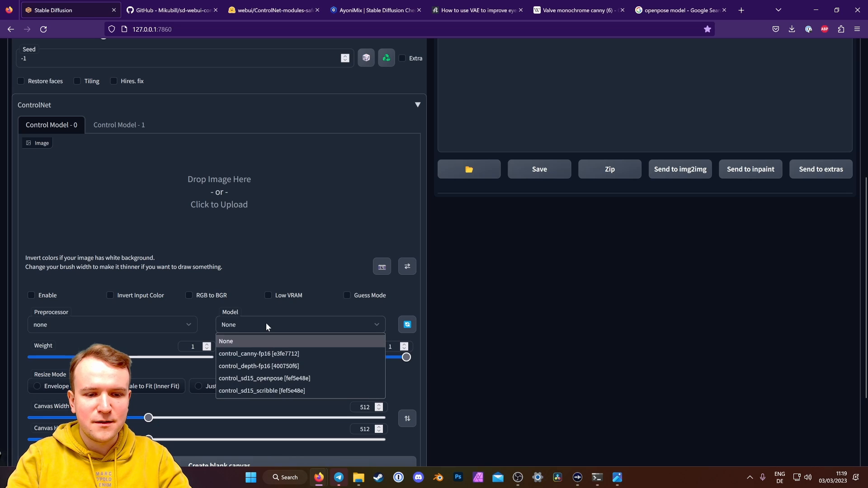
left_click(262, 355)
left_click(143, 326)
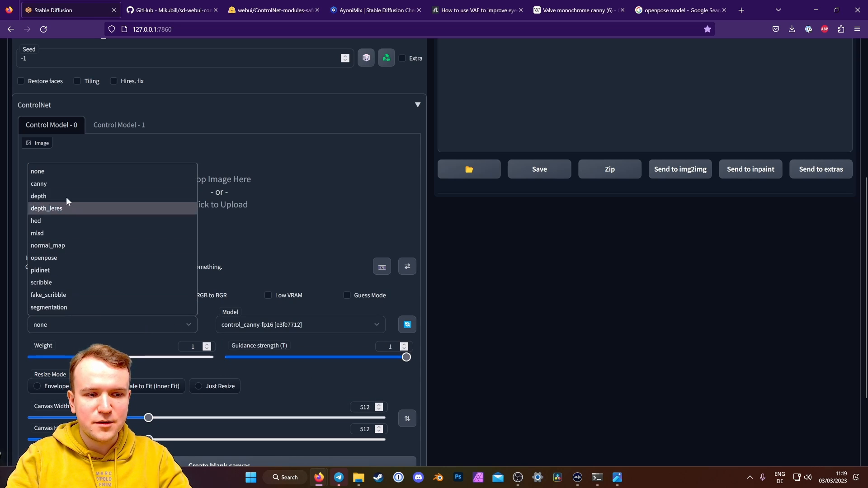
left_click(63, 184)
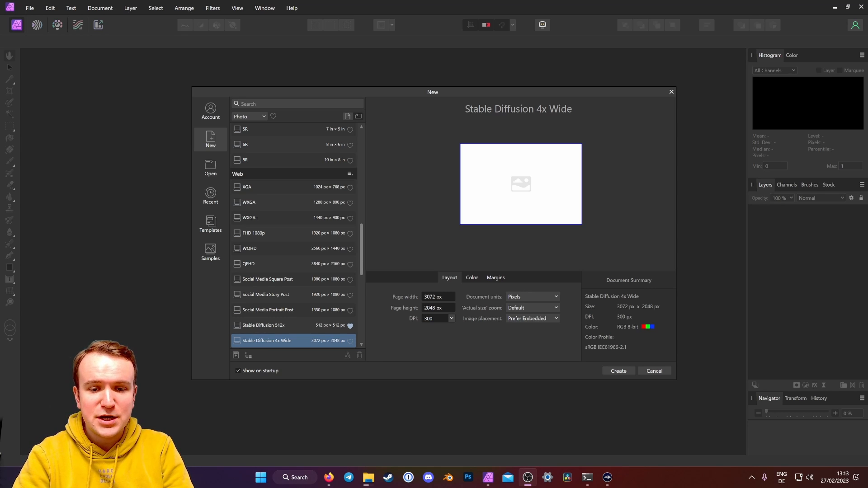
In Affinity Photo, create a 3072 × 2048 px document from the Stable Diffusion 4x Wide preset.
left_click_drag(421, 88, 386, 77)
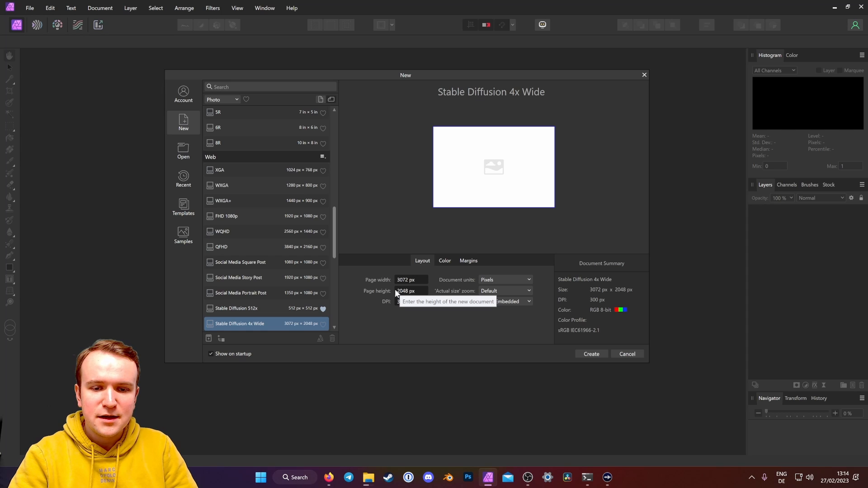
left_click(420, 281)
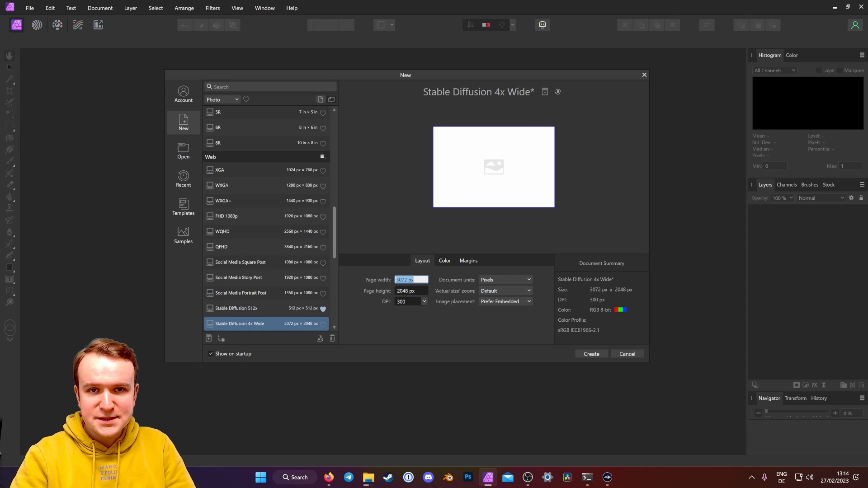
left_click(410, 292)
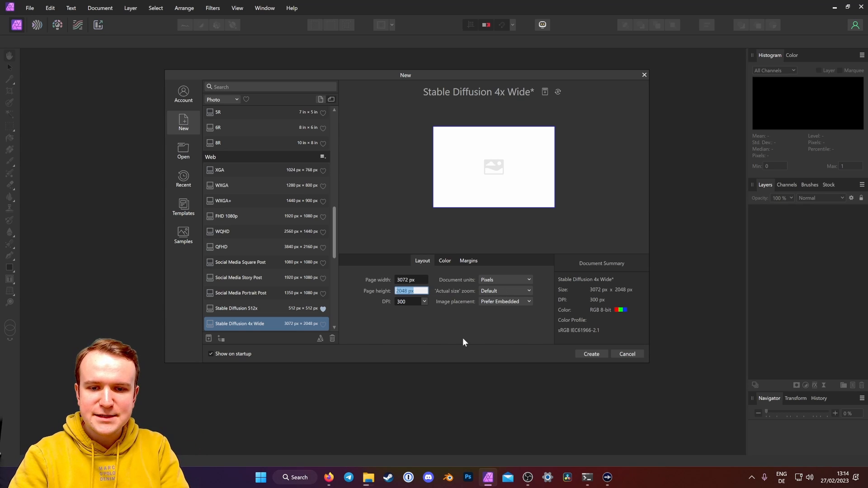
left_click(588, 353)
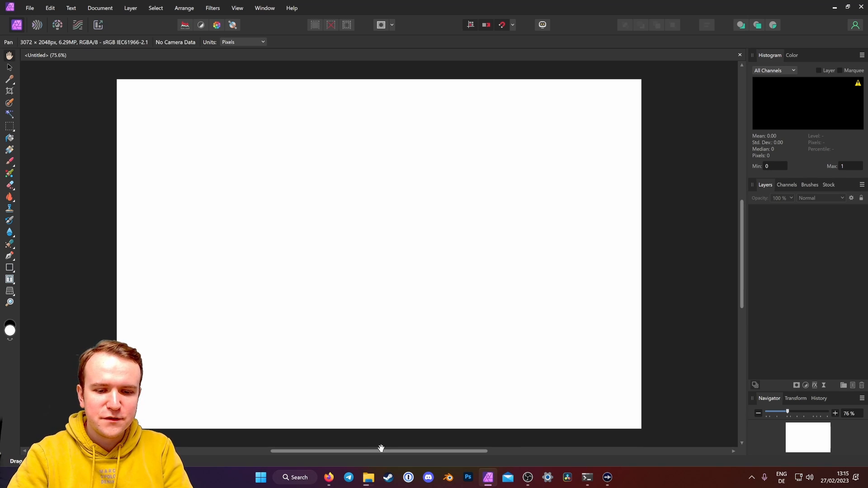
Switch to Firefox, search Unsplash for mission control, and download the photo of the control room with blue screens.
left_click(329, 478)
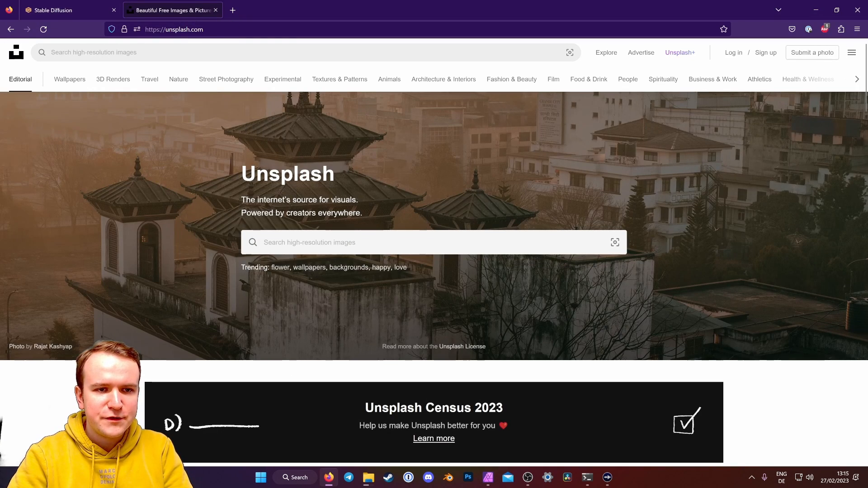
left_click(359, 241)
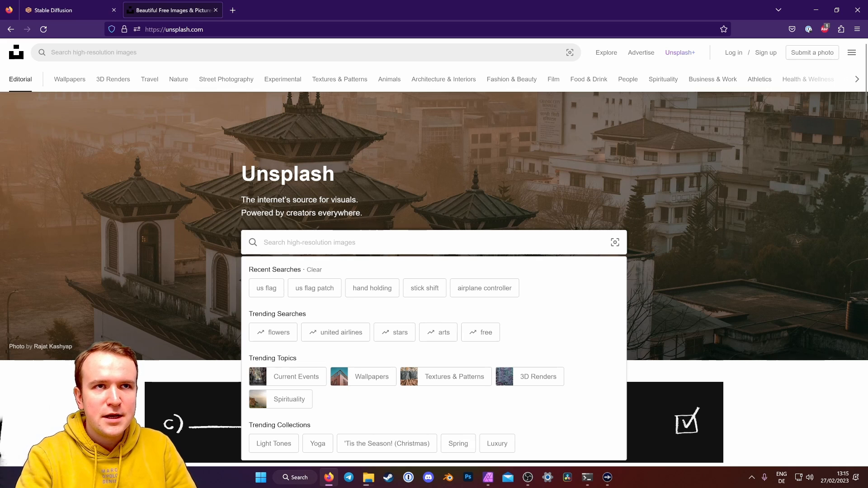
type("mission contr")
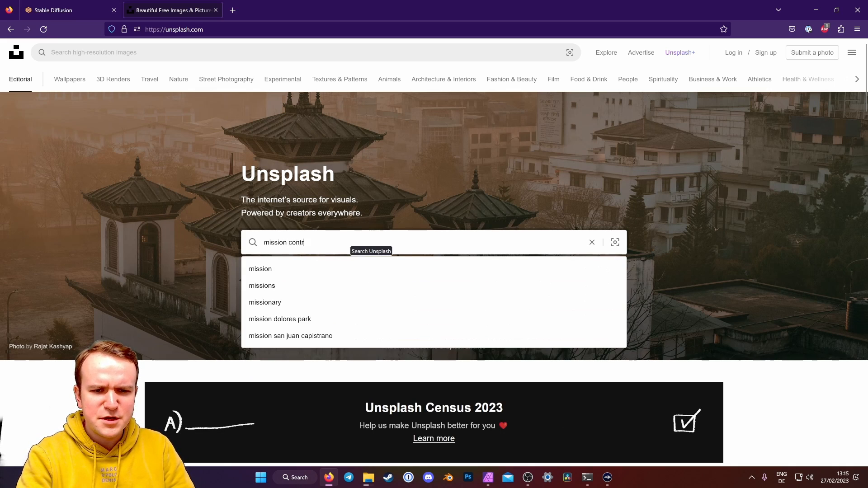
type("ol")
key("Return")
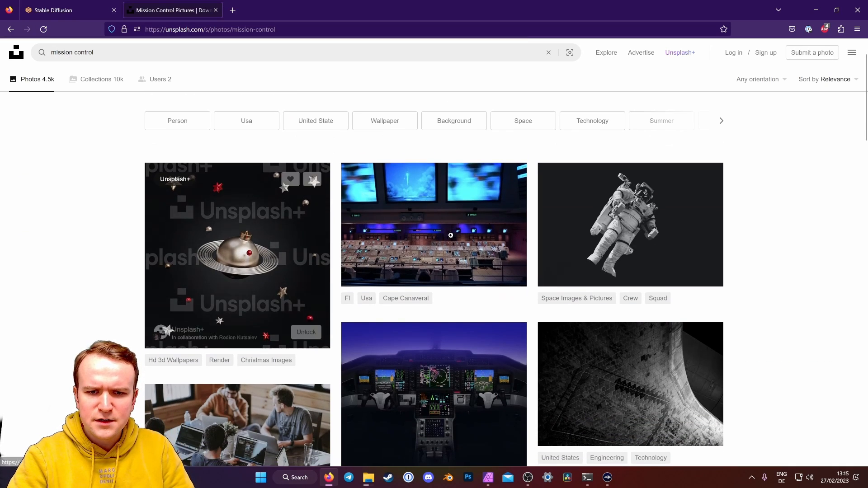
scroll(451, 235, "down", 3)
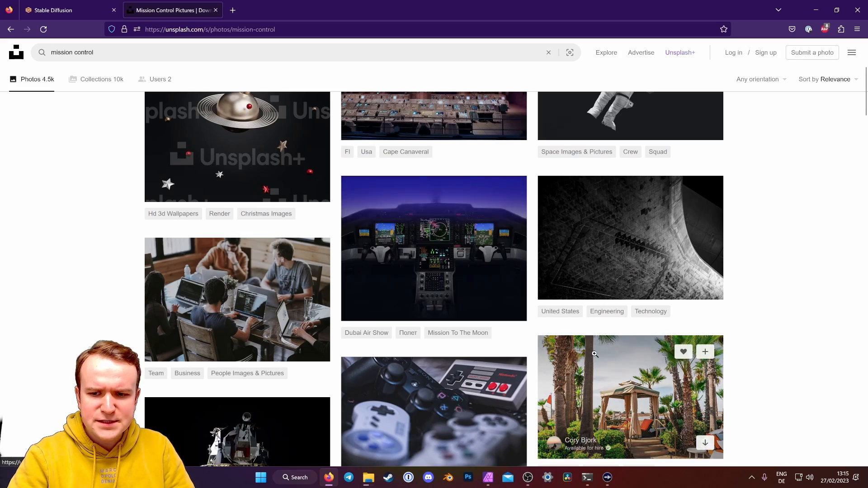
scroll(596, 354, "down", 13)
scroll(770, 359, "up", 8)
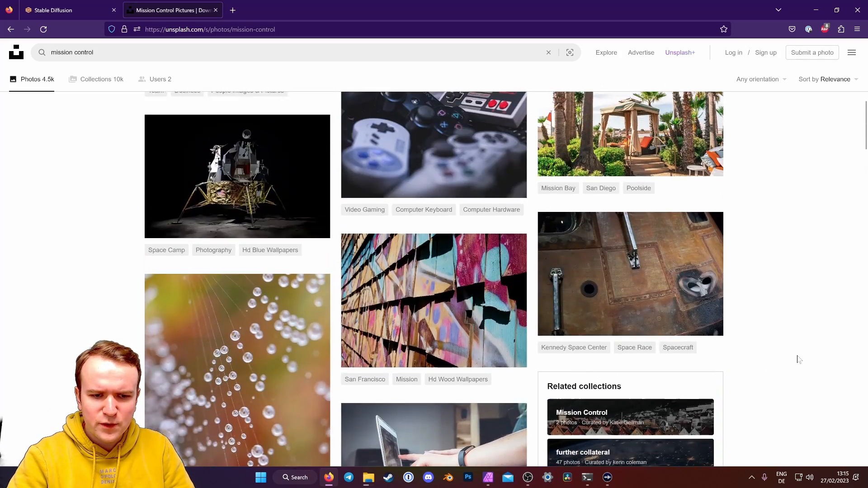
scroll(799, 358, "up", 9)
left_click(511, 224)
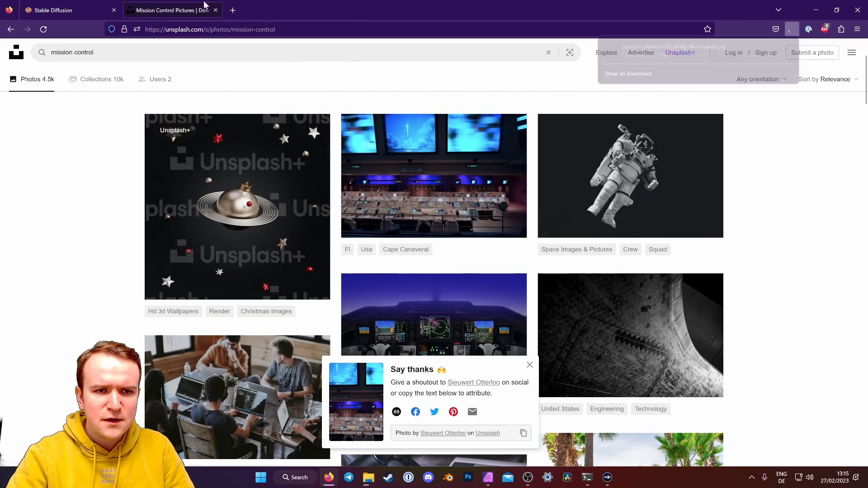
Search Unsplash for government room and browse the photos for a suitable background.
triple_click(72, 52)
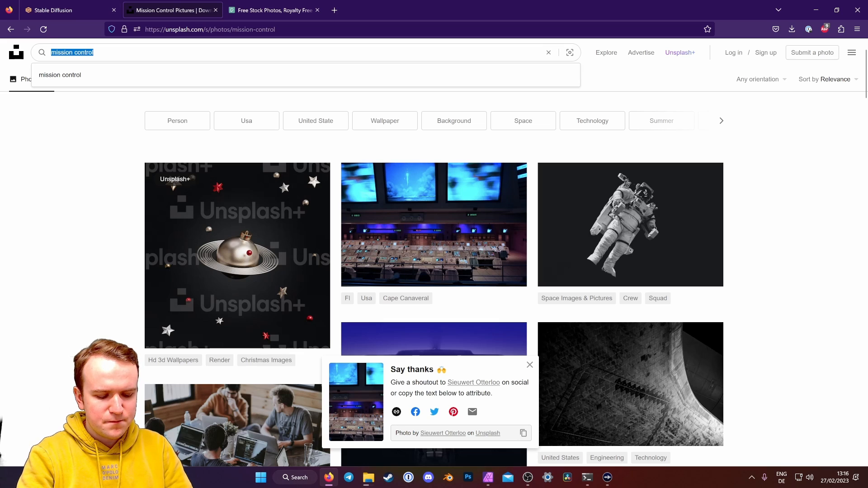
type("government room")
key("Return")
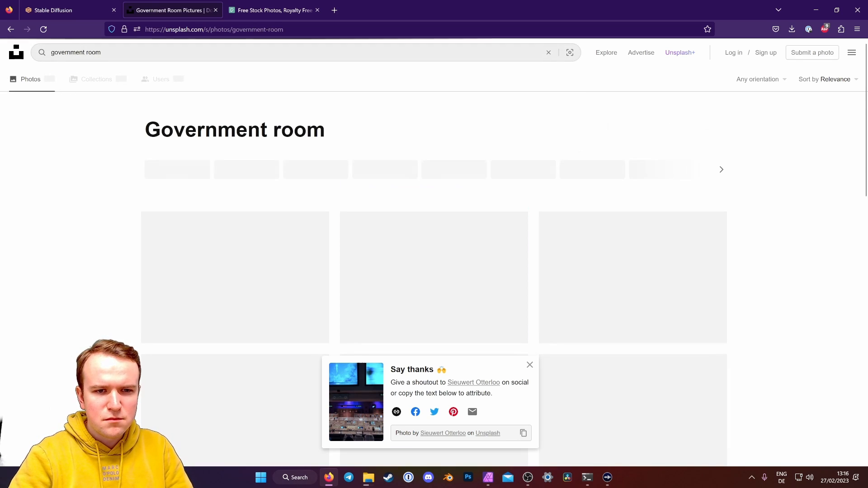
scroll(472, 403, "down", 8)
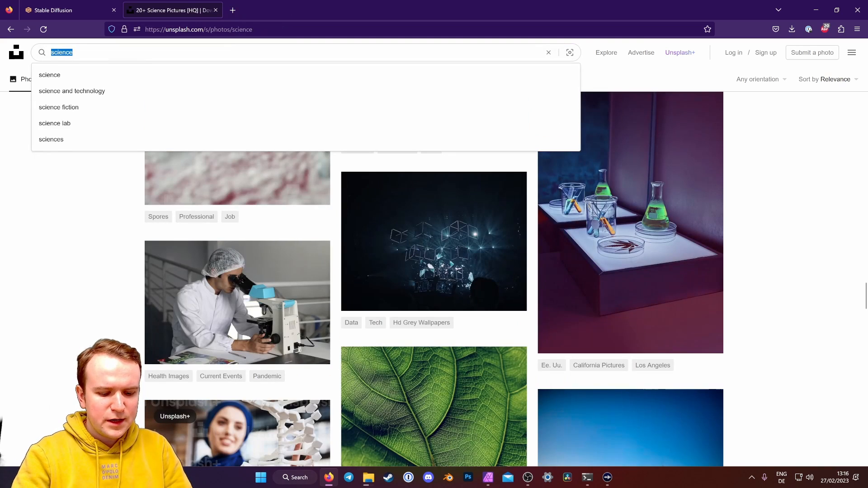
Search Unsplash for portal, browse the photos, and enter tentacle as a further search term.
type("portal")
key("Return")
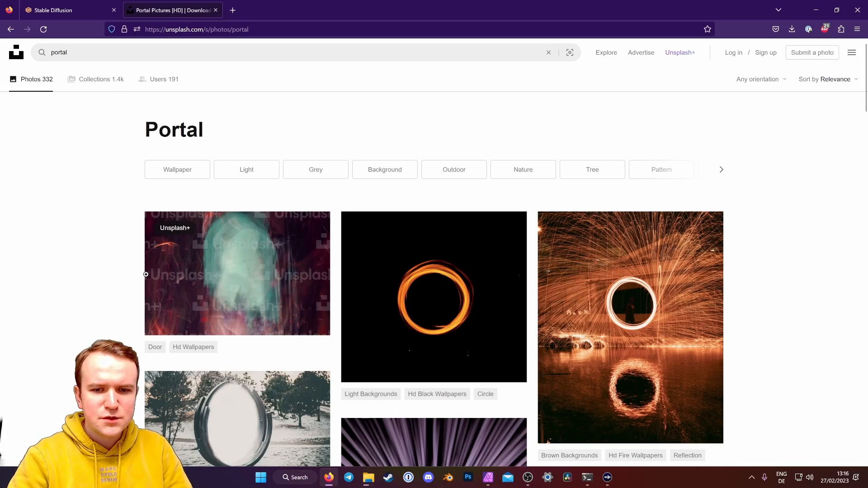
scroll(435, 355, "down", 3)
scroll(436, 354, "down", 20)
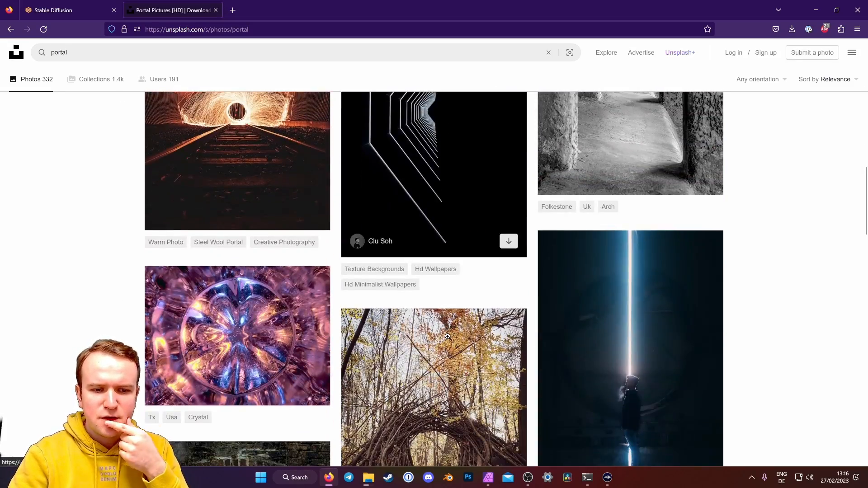
scroll(441, 320, "up", 7)
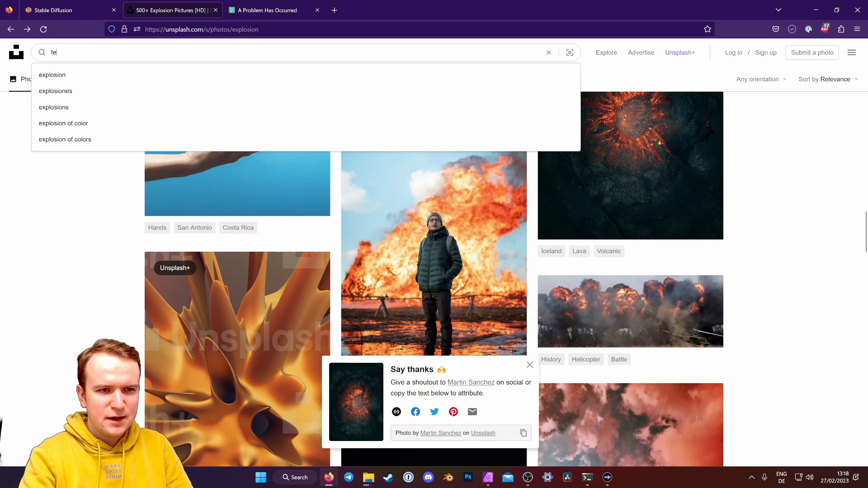
type("cle")
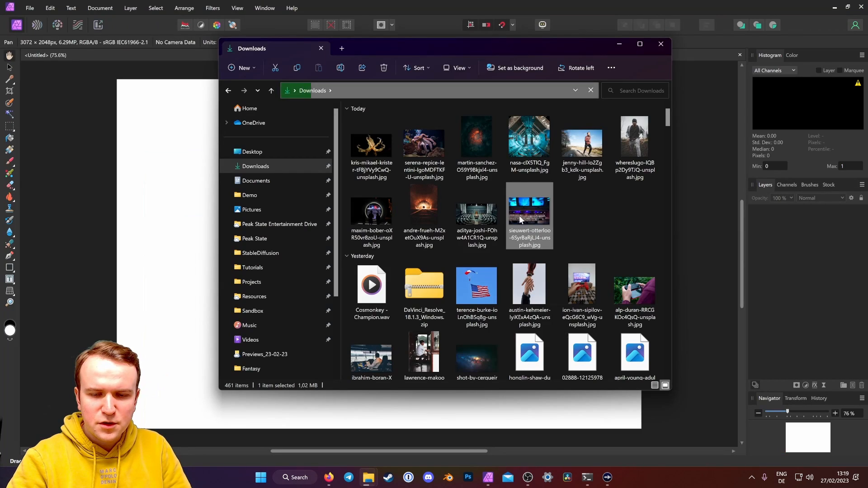
Place the downloaded parliament chamber photo in the Affinity Photo document as the background, with the blue NASA tunnel photo above it.
left_click_drag(483, 226, 138, 186)
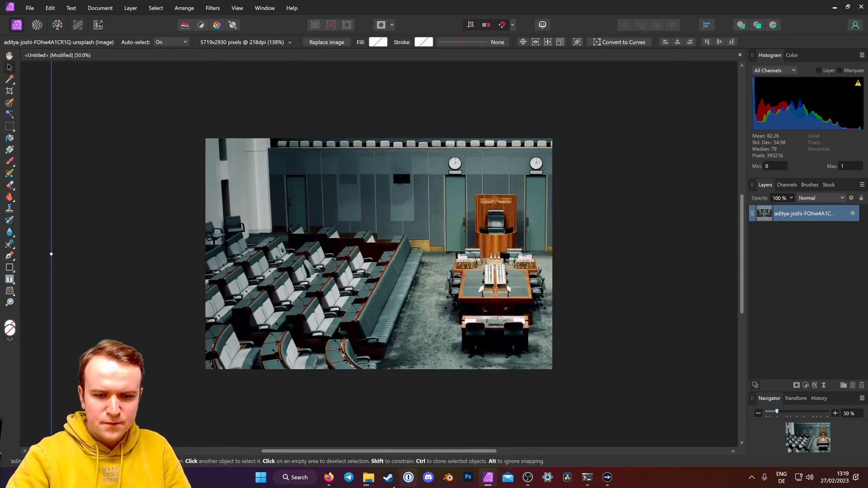
mouse_move(312, 181)
left_mouse_down()
mouse_move(375, 199)
mouse_move(373, 175)
mouse_move(393, 204)
mouse_move(393, 185)
mouse_move(487, 147)
mouse_move(502, 183)
mouse_move(439, 185)
mouse_move(417, 210)
left_mouse_up()
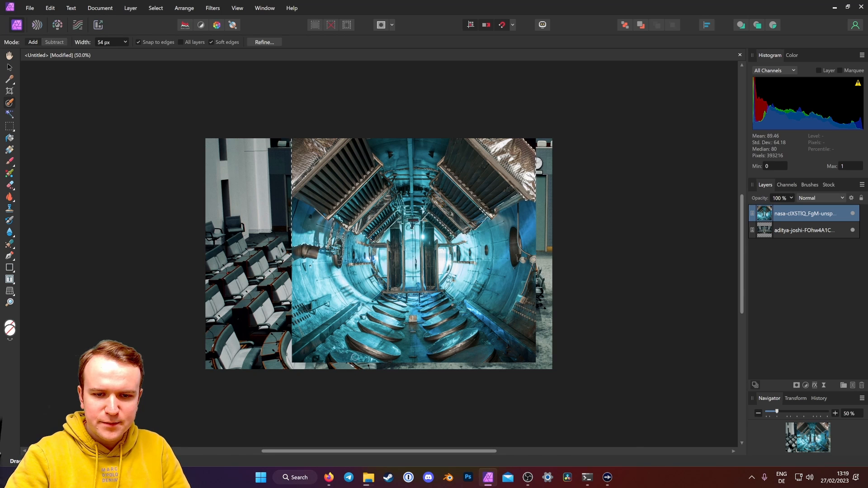
Select the roof structure of the NASA tunnel photo with the Selection Brush, correcting the selection in Subtract and Add modes.
mouse_move(394, 239)
left_mouse_down()
mouse_move(409, 252)
mouse_move(424, 218)
mouse_move(433, 252)
mouse_move(425, 270)
left_mouse_up()
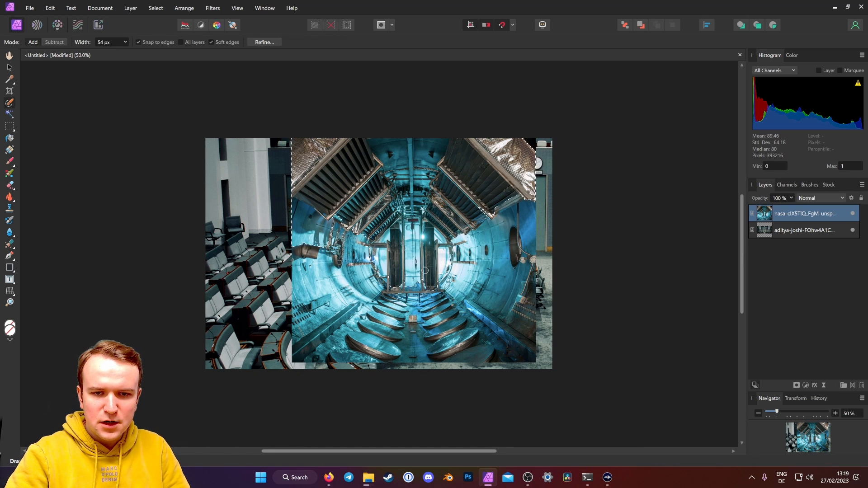
left_click(54, 42)
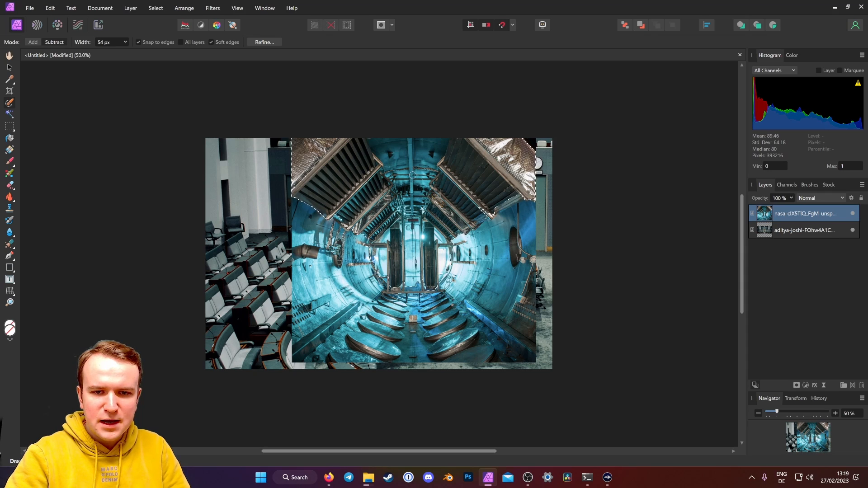
left_click(33, 42)
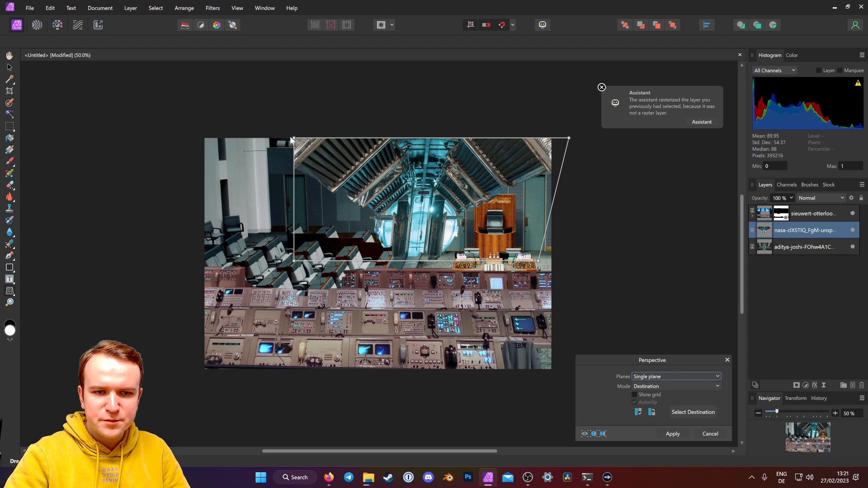
Narrow the NASA tunnel photo's left side with the single-plane Perspective filter so its roof fits the room.
left_click_drag(294, 138, 327, 140)
left_click_drag(295, 261, 339, 262)
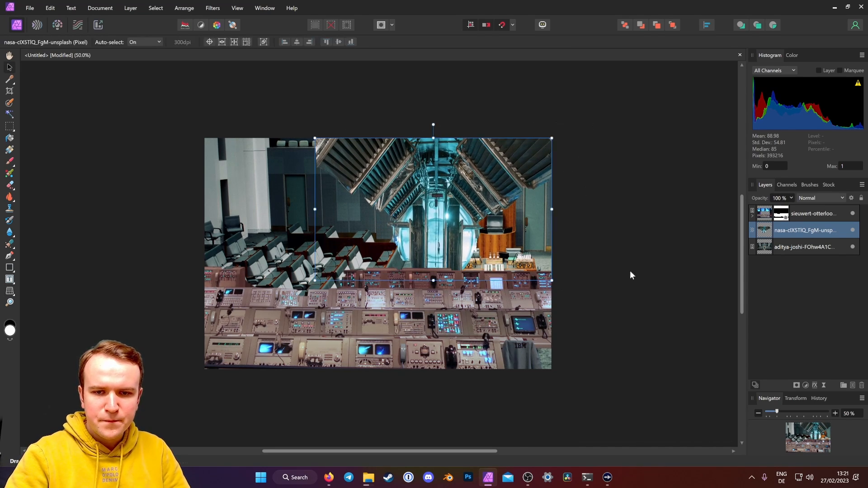
left_click(630, 270)
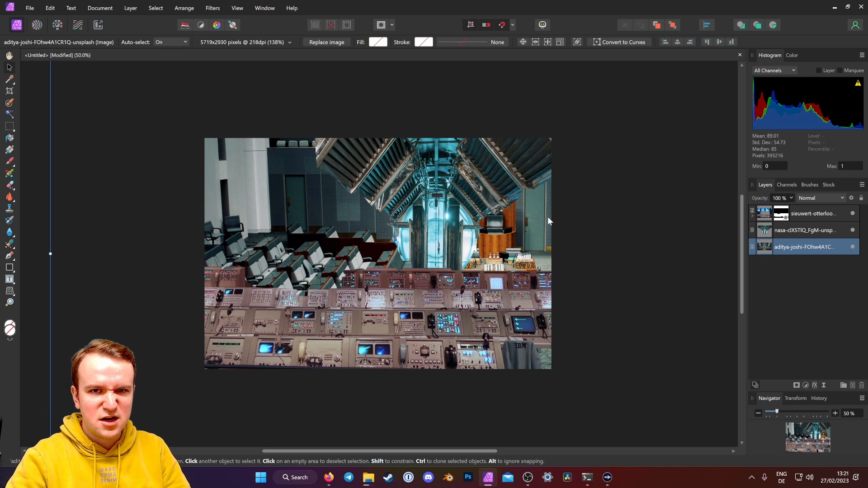
Place the glowing red portal photo from Downloads over the tunnel, lock the console layer, and stack the portal directly above the tunnel layer.
mouse_move(369, 477)
left_click(435, 437)
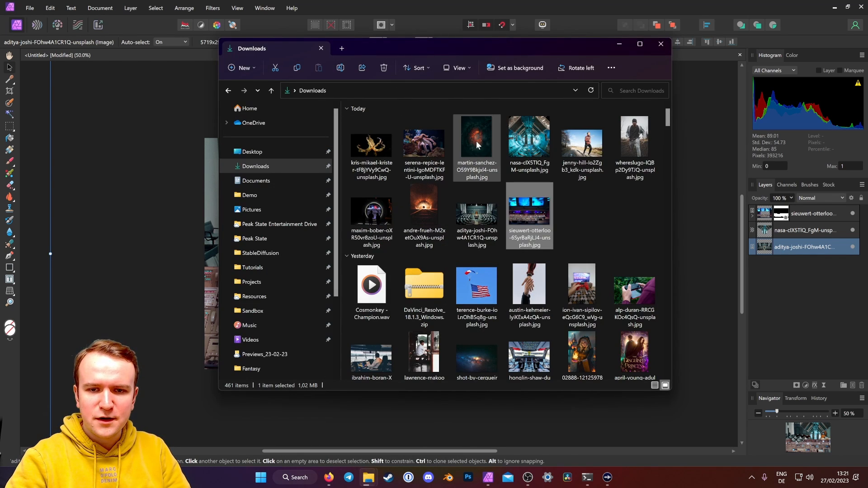
left_click_drag(477, 145, 209, 217)
left_click(242, 214)
left_click(861, 198)
left_click_drag(805, 247, 805, 223)
left_click_drag(242, 213, 467, 212)
Change the portal photo's blend mode so the tunnel shows through, and enlarge the photo.
left_click(820, 198)
left_click(814, 276)
mouse_move(558, 379)
left_mouse_down()
mouse_move(586, 378)
mouse_move(635, 423)
left_mouse_up()
Add a mask to the portal photo, paint away its outer areas, and blend the layer in Hard Light.
left_click(797, 386)
left_click(805, 247, "shift")
left_click(782, 230)
key("b")
left_click_drag(312, 135, 307, 253)
left_click(821, 199)
left_click(804, 263)
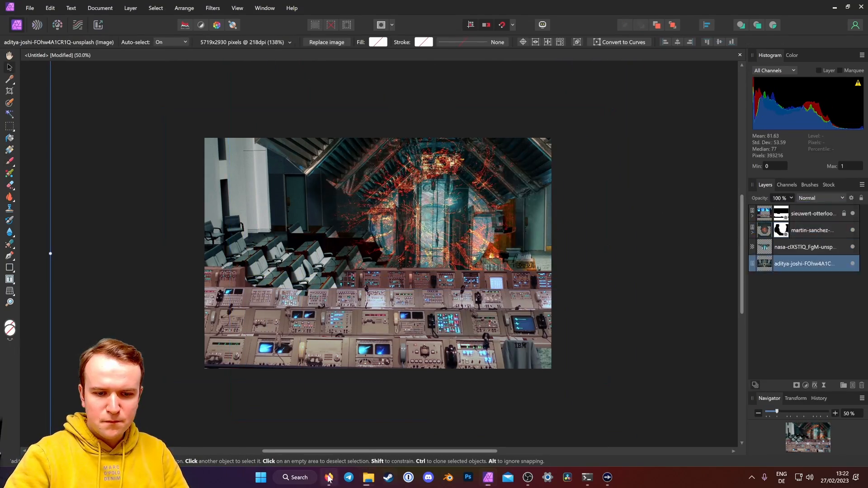
Place the pink octopus photo from Downloads over the portal, lock the portal layer, and stack the octopus directly below the console layer.
left_click(369, 478)
left_click_drag(475, 145, 199, 226)
left_click_drag(199, 226, 437, 247)
left_click(861, 198)
left_click_drag(805, 264, 805, 223)
Select the pink octopus with the Selection Brush, correct the selection in Subtract mode, and mask out the aquarium background.
left_click_drag(428, 181, 440, 253)
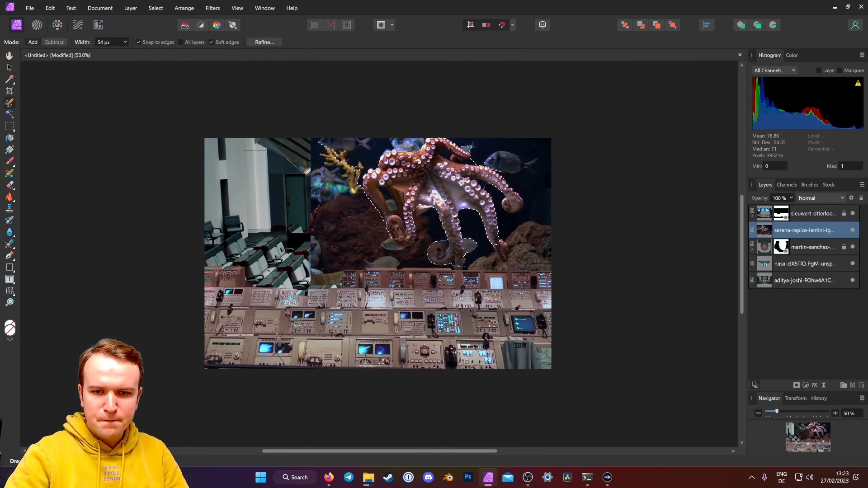
left_click(54, 42)
left_click(796, 385)
Position the cut-out octopus, rasterise its layer, and move the portal layer above it.
key("v")
right_click(814, 233)
left_click(778, 416)
left_click_drag(812, 247, 814, 223)
left_click(817, 246)
Duplicate the octopus layer, add a mask to the copy, and paint the mask so the portal partly covers the tentacles.
key("ctrl+j")
left_click(796, 385)
key("b")
left_click_drag(388, 227, 452, 158)
Place the spark-filled railway tunnel photo in the composite and set it to Color Dodge at 48% opacity.
left_click(369, 477)
left_click_drag(424, 209, 706, 253)
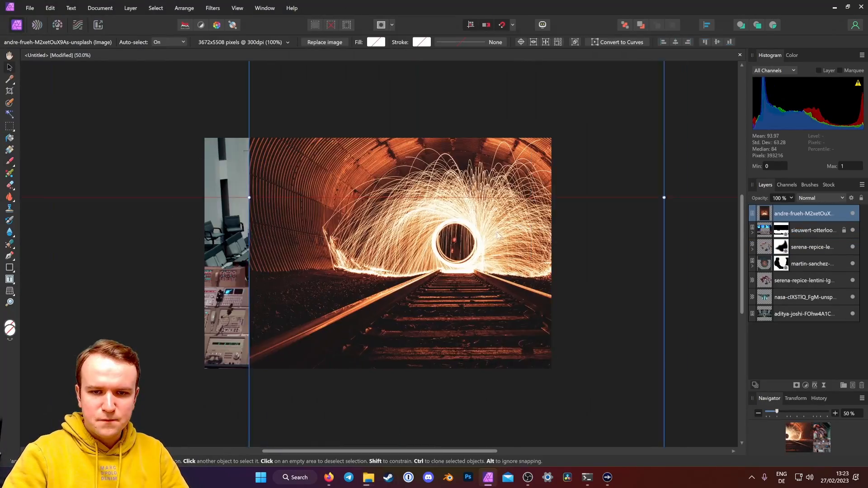
left_click_drag(452, 226, 441, 226)
left_click(822, 198)
left_click(814, 289)
left_click_drag(772, 198, 748, 198)
Move the spark tunnel layer below the portal layer and enlarge it to about 7985 px wide, covering the whole scene.
left_click_drag(812, 214, 813, 256)
mouse_move(434, 236)
left_mouse_down()
mouse_move(426, 192)
mouse_move(423, 200)
left_mouse_up()
key("ctrl+minus")
key("ctrl+minus")
left_click_drag(483, 217, 579, 197)
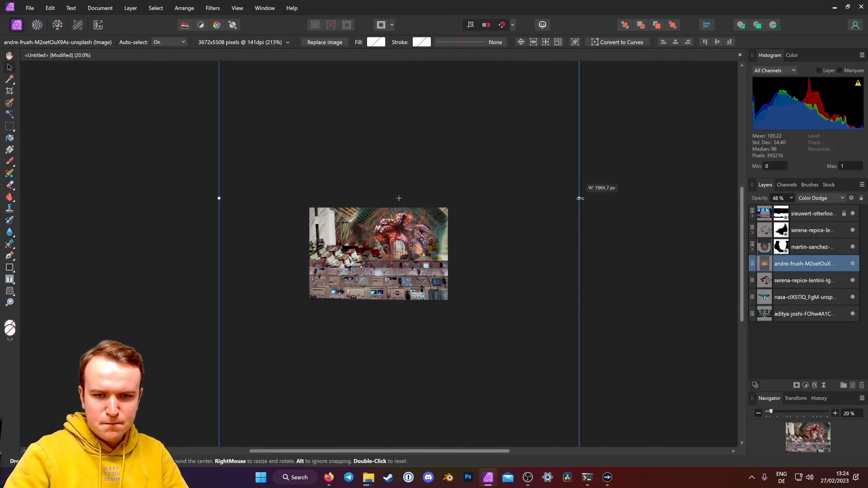
key("ctrl+0")
Place the yellow octopus photo with the black background from Downloads and move it to the top of the layer stack.
left_click(368, 477)
left_click_drag(371, 147, 705, 254)
left_click_drag(804, 263, 804, 207)
Select the black background around the yellow octopus, invert the pixel selection, and mask the layer to the octopus.
left_click(10, 103)
left_click_drag(271, 190, 507, 307)
left_click(9, 126)
left_click(155, 8)
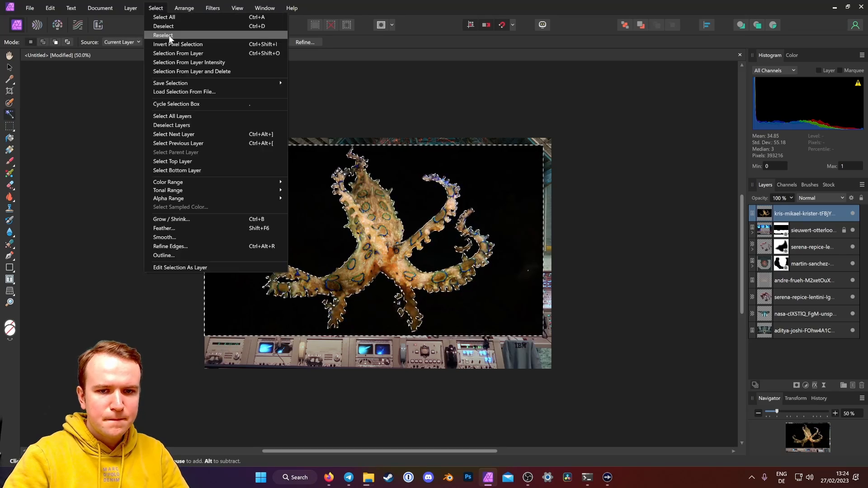
left_click(168, 44)
left_click(797, 385)
Position the yellow octopus behind the pink one and paint its mask so only the outer tentacles remain.
key("v")
left_click_drag(384, 244, 440, 191)
key("b")
left_click_drag(425, 149, 448, 248)
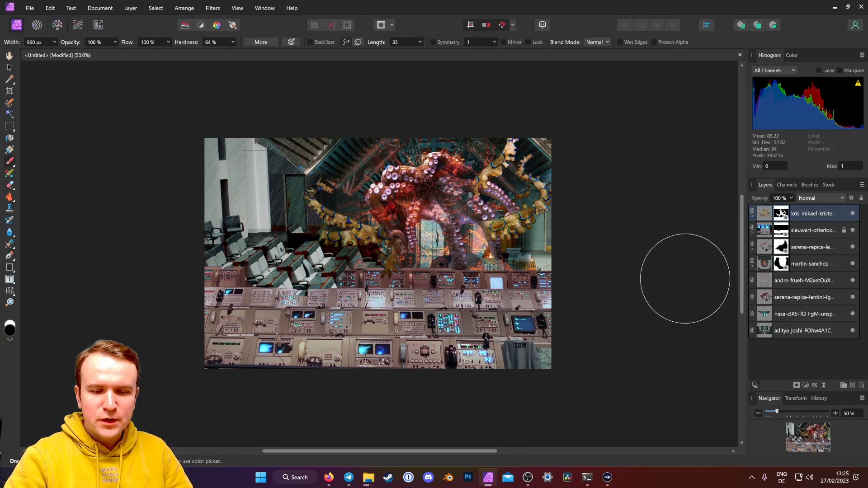
Open the Assets folder in Tutorials > ControlNet and place Front.jpg in the composite.
mouse_move(368, 480)
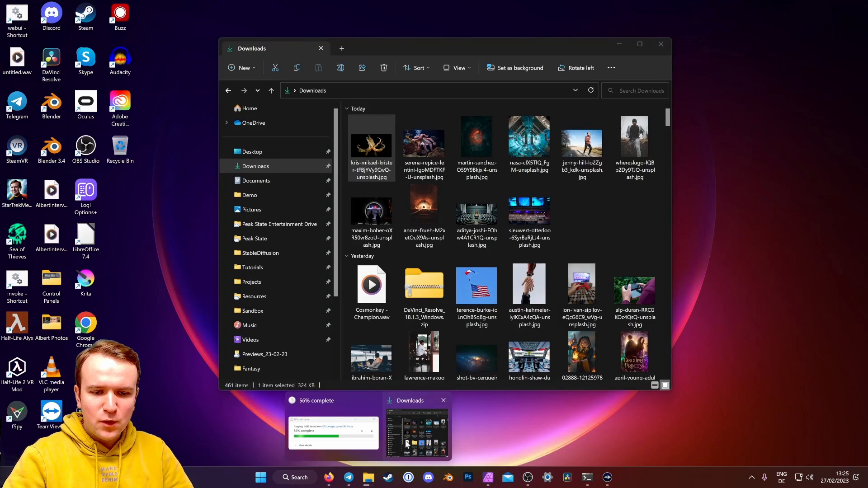
left_click(417, 430)
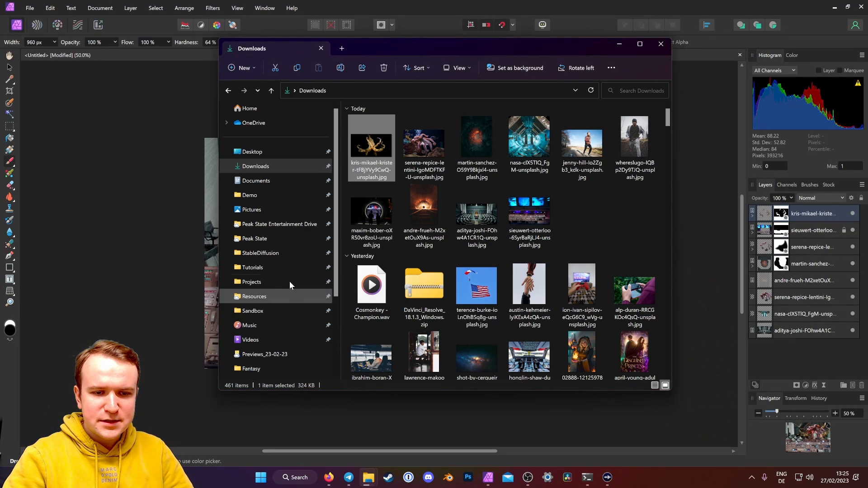
left_click(287, 268)
double_click(391, 119)
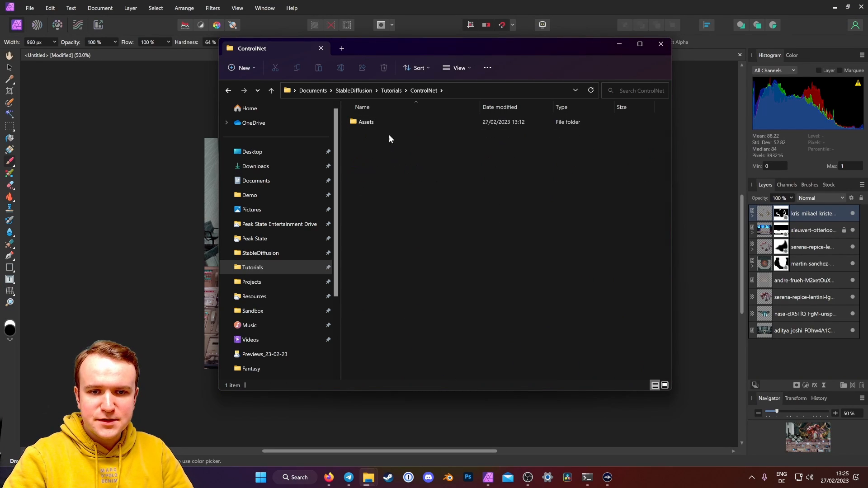
double_click(383, 120)
left_click(387, 136)
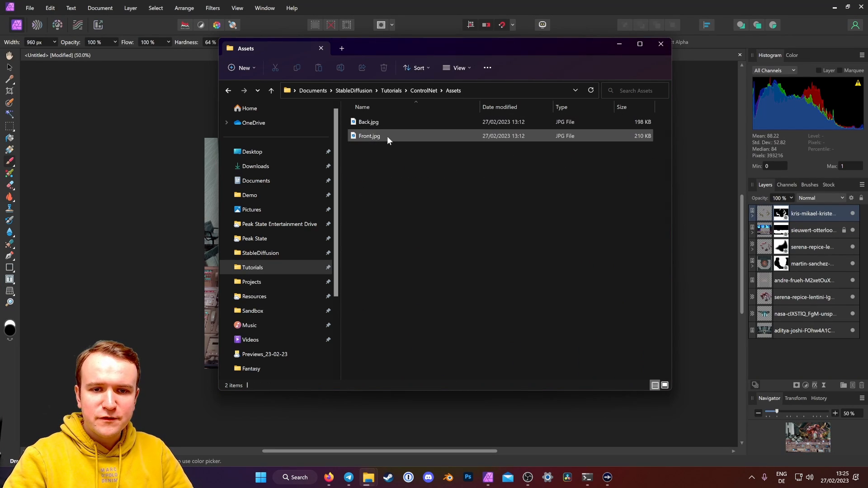
left_click_drag(436, 47, 612, 42)
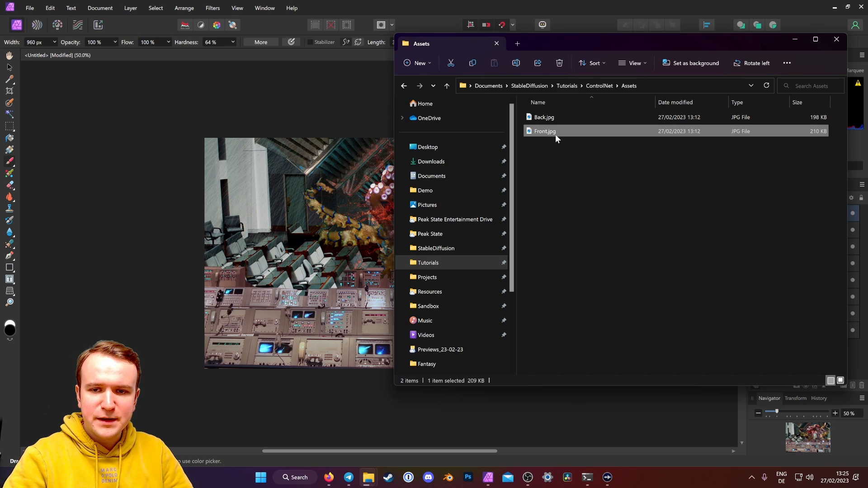
left_click_drag(545, 132, 367, 138)
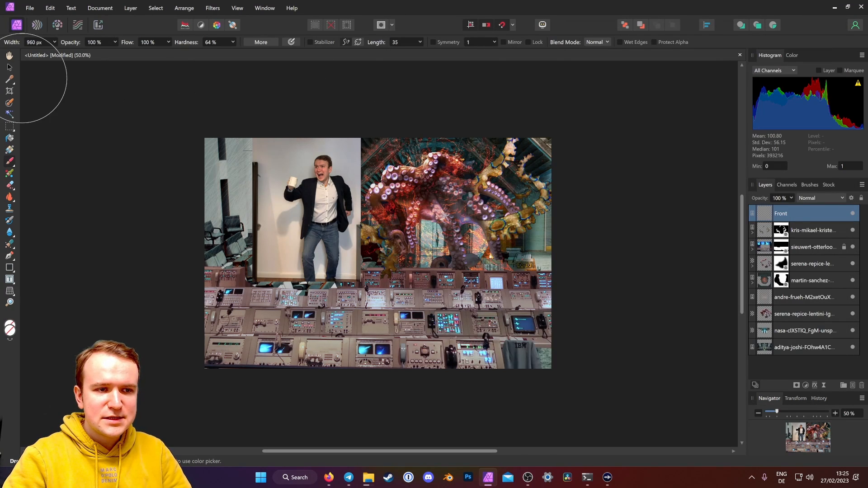
Shrink the Front photo and position it over the seats beside the console.
left_click(9, 67)
left_click_drag(328, 217, 305, 252)
left_click_drag(338, 173, 304, 218)
left_click_drag(267, 268, 292, 259)
Select the man in the Front photo with the Selection Brush, correcting the edges in Subtract mode at 7 px width.
key("ctrl+1")
key("ctrl+plus")
left_click_drag(435, 451, 386, 452)
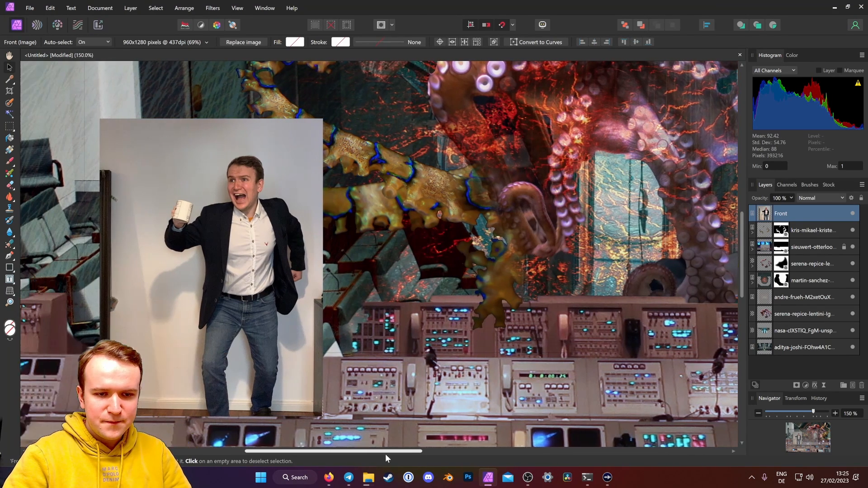
key("w")
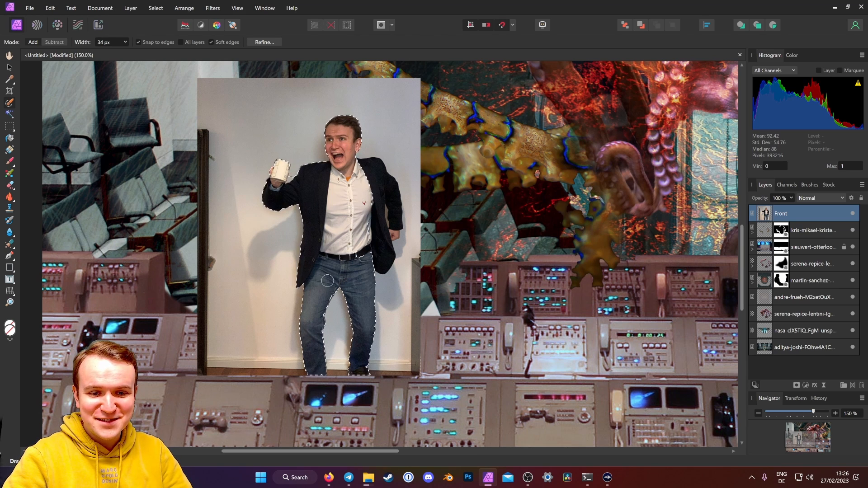
left_click_drag(369, 237, 368, 249)
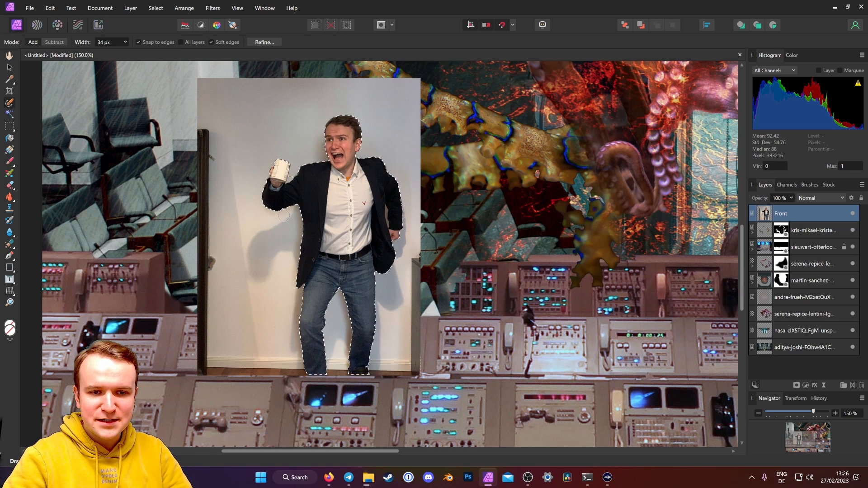
left_click(57, 42)
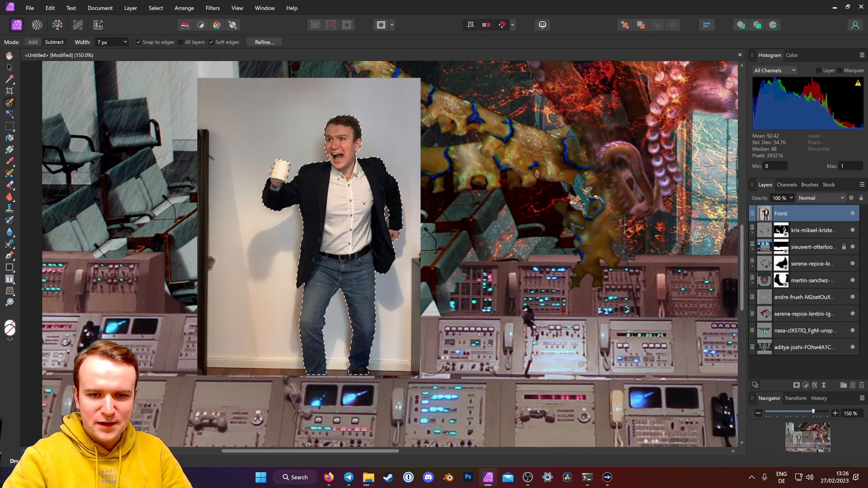
Mask the Front layer to the selected man, move him among the console rows, and paint out his lower legs.
left_click(797, 385)
key("ctrl+d")
left_click(10, 67)
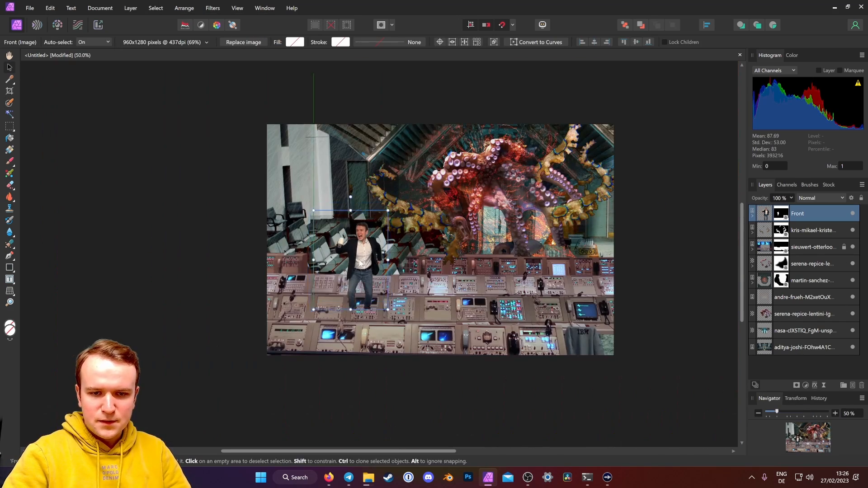
left_click(10, 161)
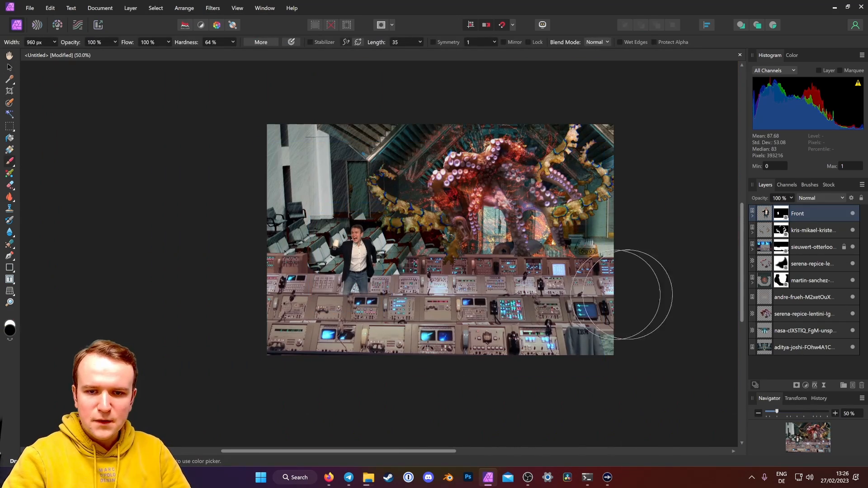
Place Back.jpg from the Assets folder in the composite and position the man seen from behind in the right foreground.
mouse_move(329, 478)
mouse_move(369, 478)
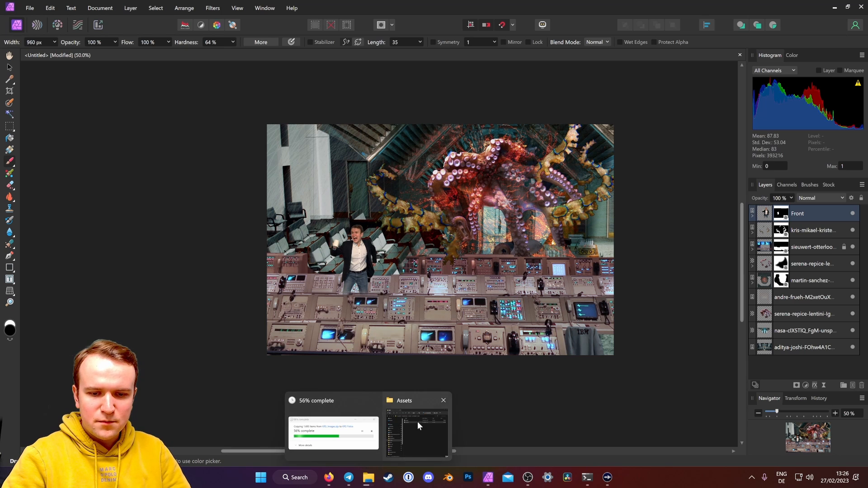
left_click(417, 422)
left_click_drag(555, 116, 312, 195)
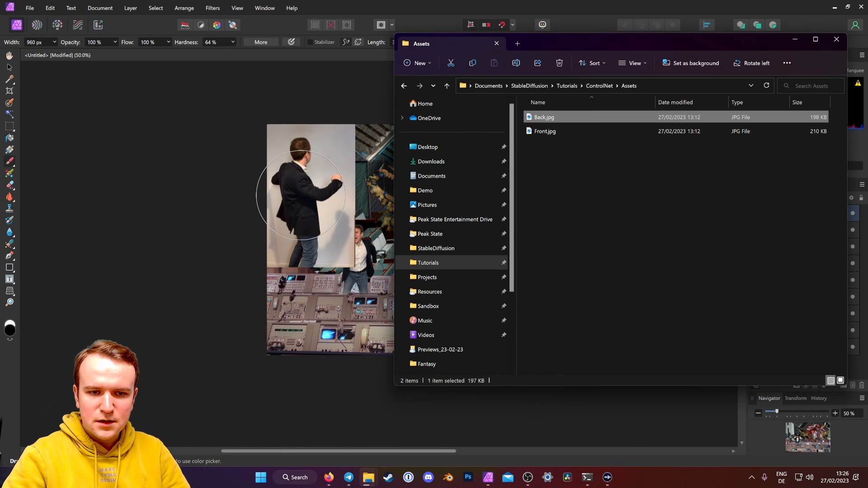
left_click(500, 1)
left_click(9, 68)
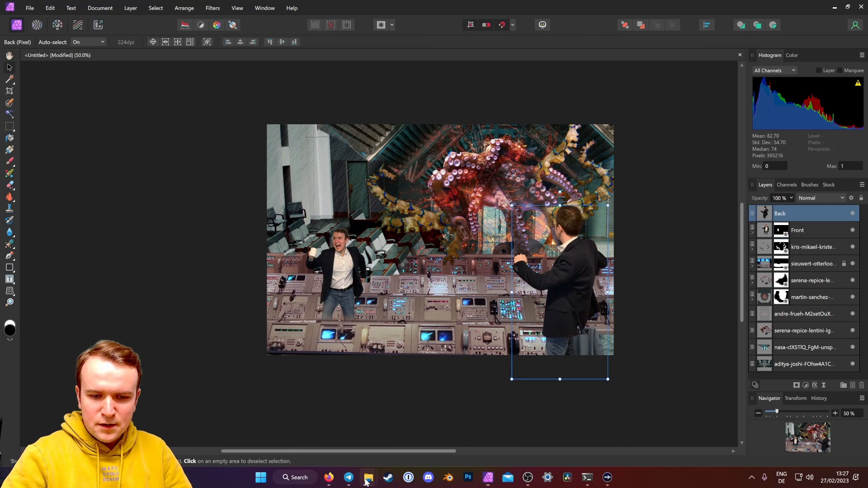
Place the runner photo from Downloads, cut the runner out with the Selection Brush, and put him rotated in a yellow tentacle's grip.
mouse_move(368, 478)
left_click(410, 420)
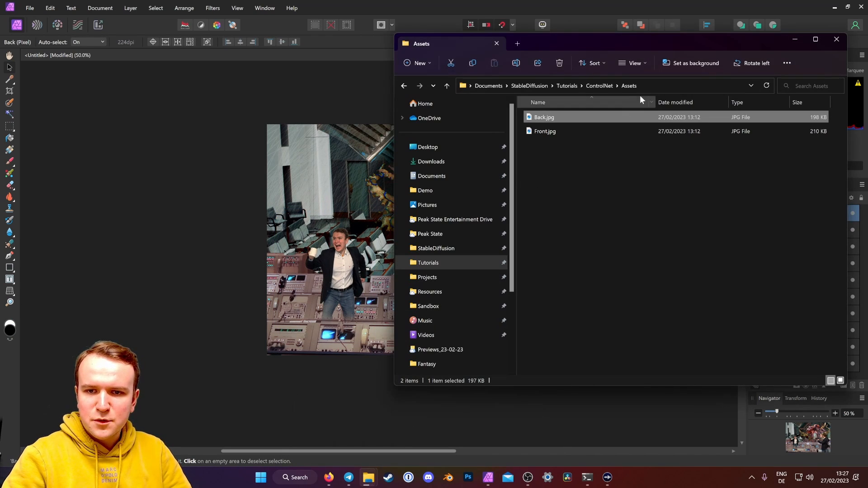
left_click(435, 165)
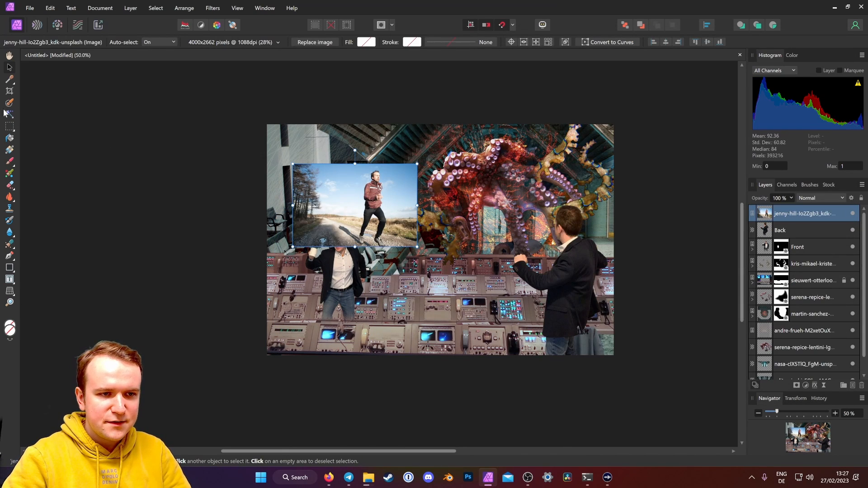
left_click(10, 103)
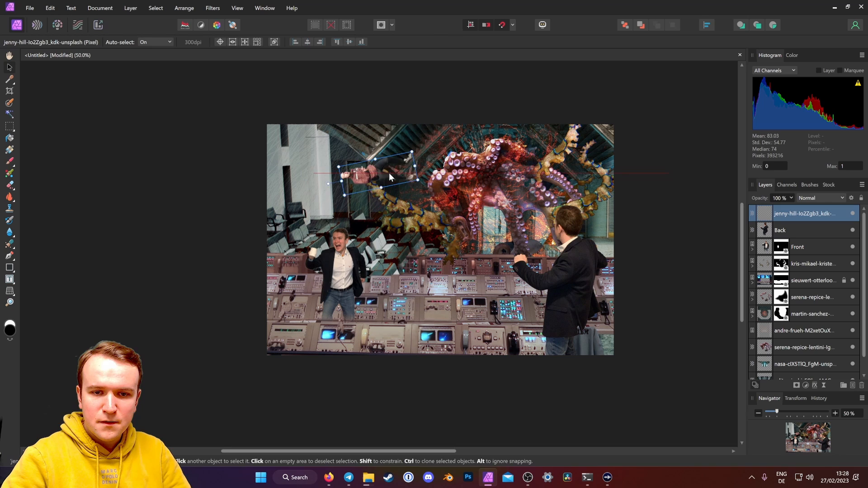
left_click(652, 253)
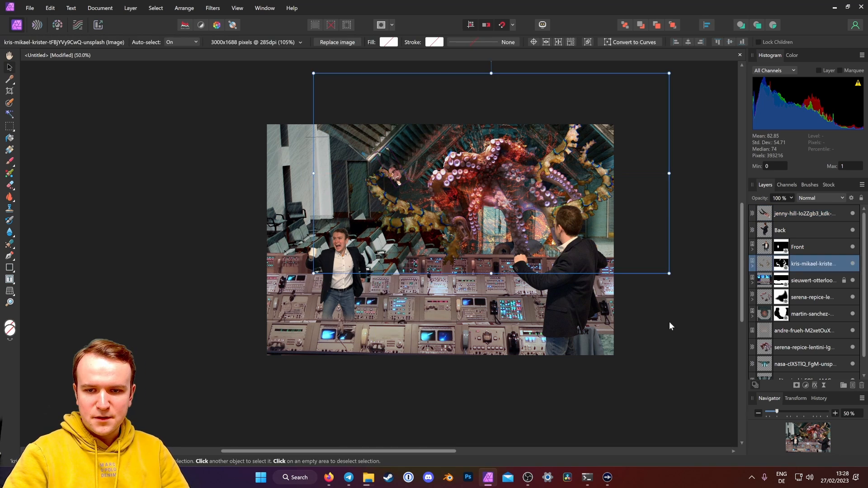
left_click(668, 320)
Export the whole composite as a JPEG at 85 quality, named 1, in the ControlNet folder.
left_click_drag(422, 452, 451, 452)
scroll(532, 269, "up", 1)
scroll(606, 289, "up", 2)
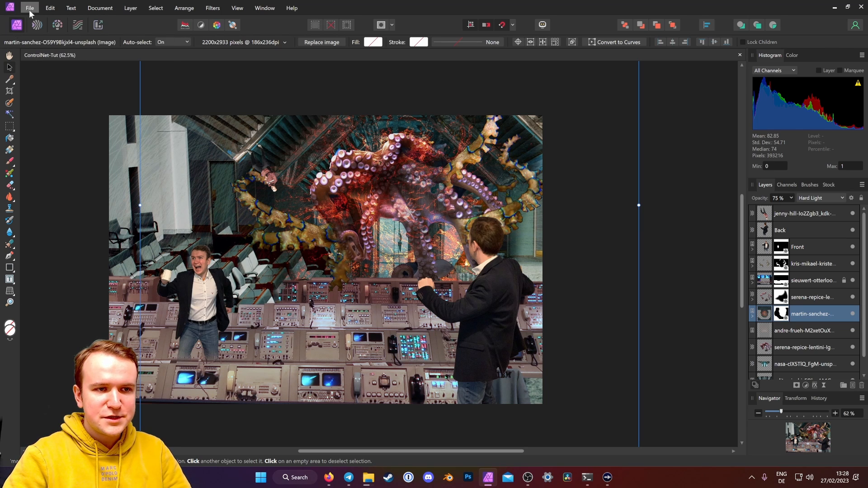
left_click(29, 9)
left_click(41, 232)
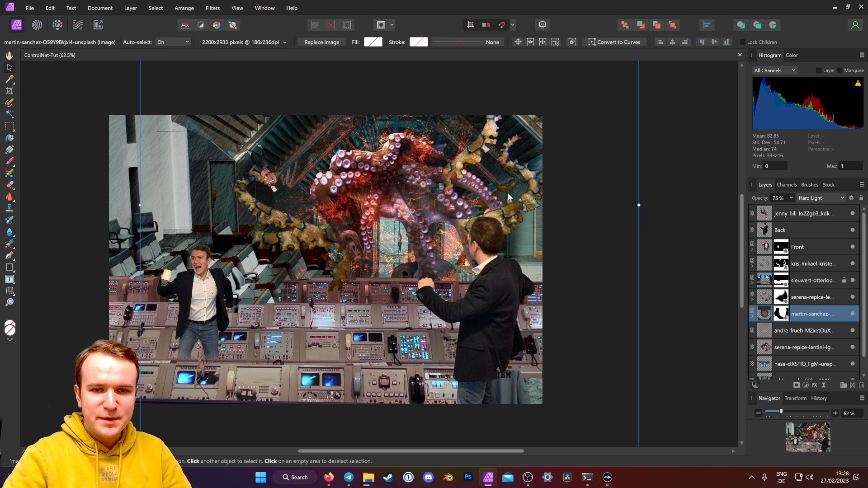
left_click(400, 87)
left_click(381, 108)
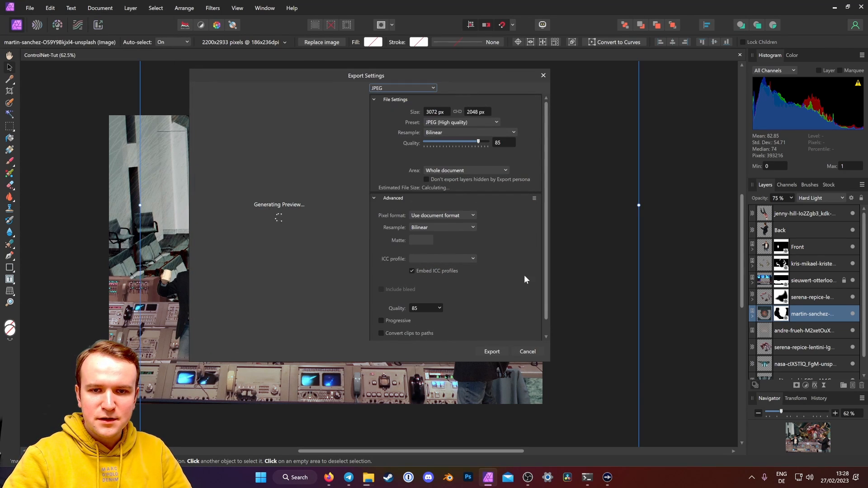
left_click(496, 351)
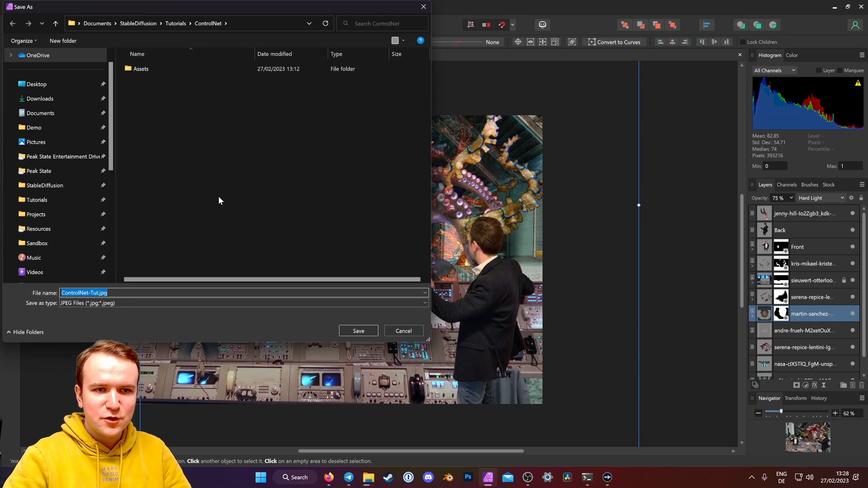
type("1")
left_click(356, 331)
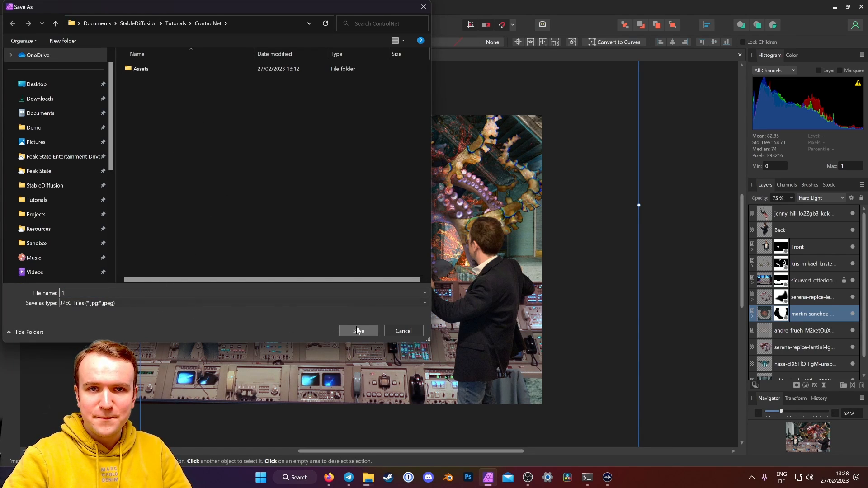
Switch to Firefox, maximise its window, and show the Stable Diffusion web UI.
left_click(329, 478)
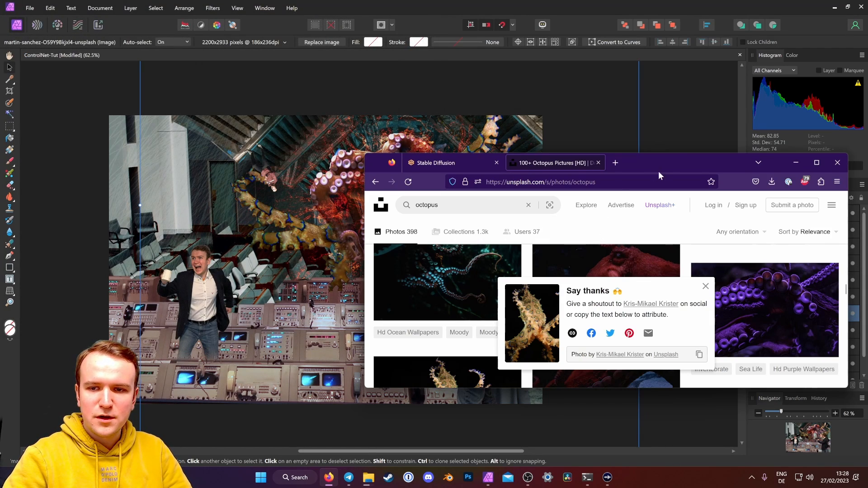
left_click_drag(658, 171, 480, 2)
left_click(63, 10)
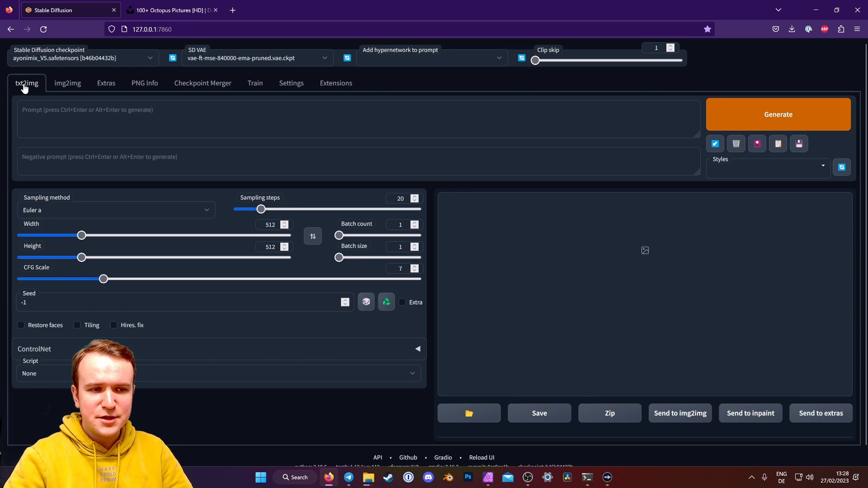
Set the txt2img sampling method to DDIM, the batch count to 4 and the image width to 768.
left_click(53, 209)
left_click(113, 437)
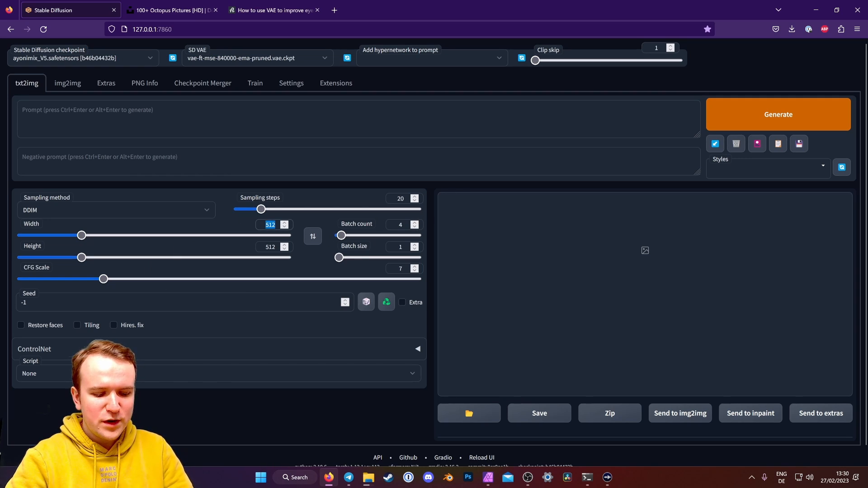
left_click(274, 225)
type("768")
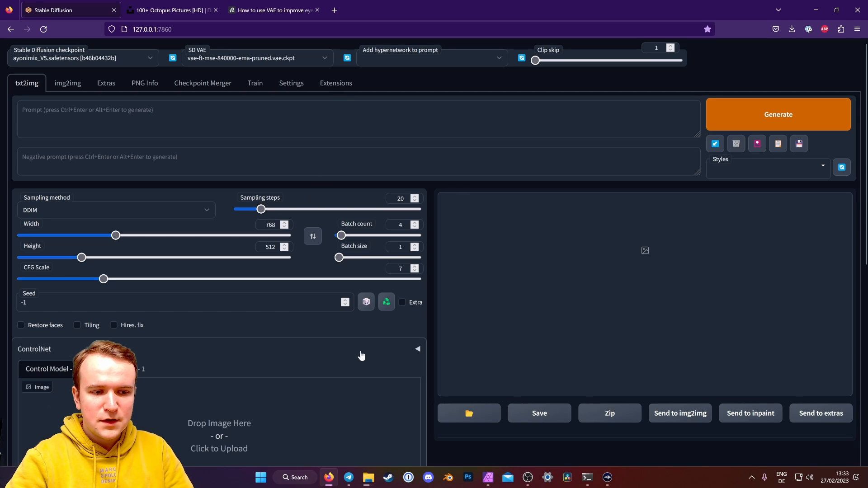
Load 1.jpg from the ControlNet folder as the input image of Control Model - 0.
scroll(428, 392, "down", 5)
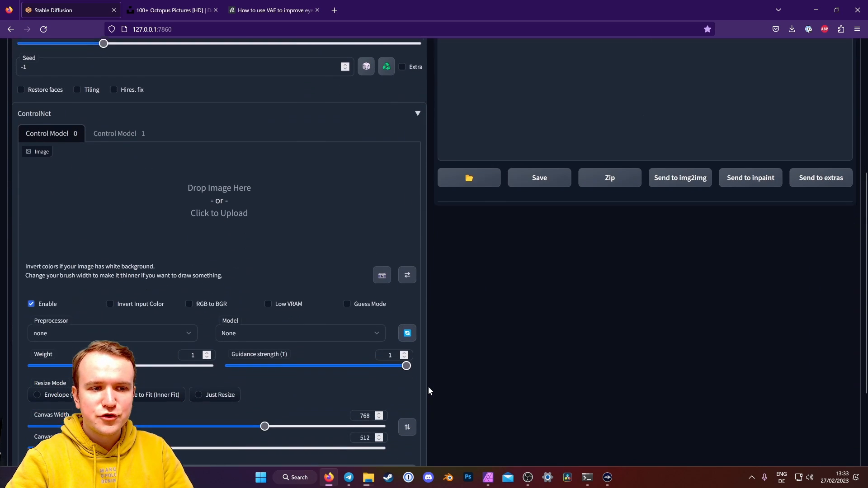
left_click(120, 126)
left_click(52, 131)
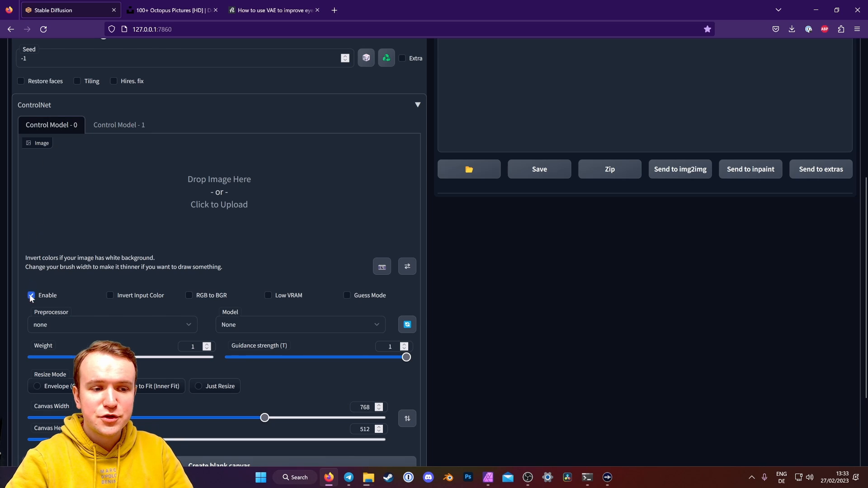
left_click(128, 200)
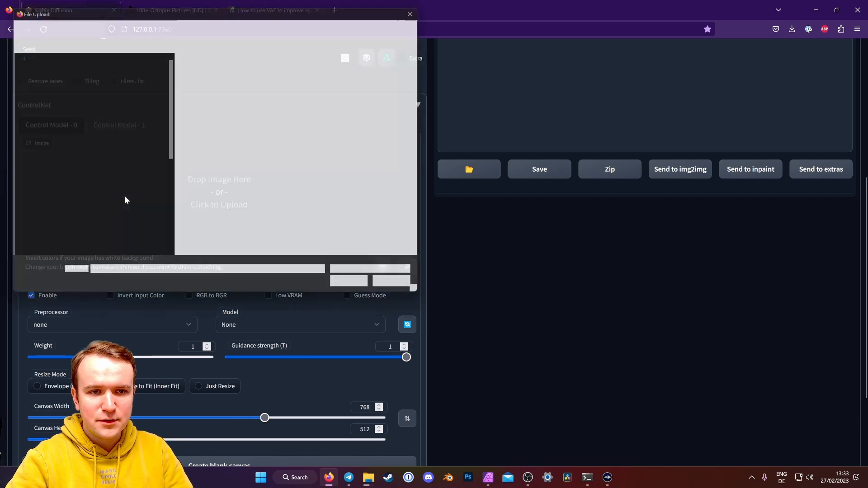
left_click(277, 67)
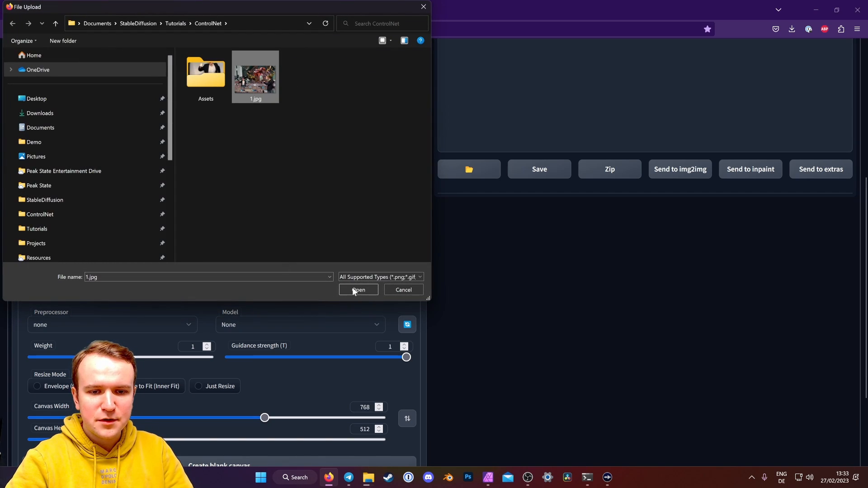
double_click(277, 66)
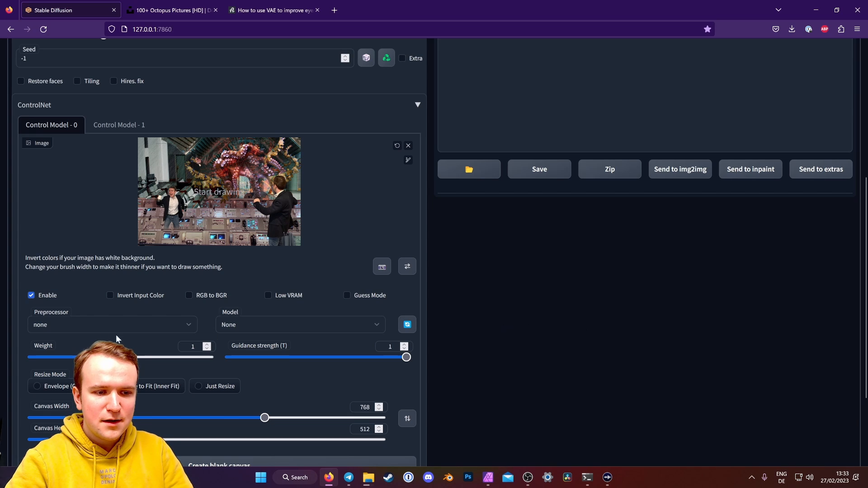
Set Control Model - 0 to the canny preprocessor with the control_canny-fp16 model and check its canvas size.
left_click(86, 326)
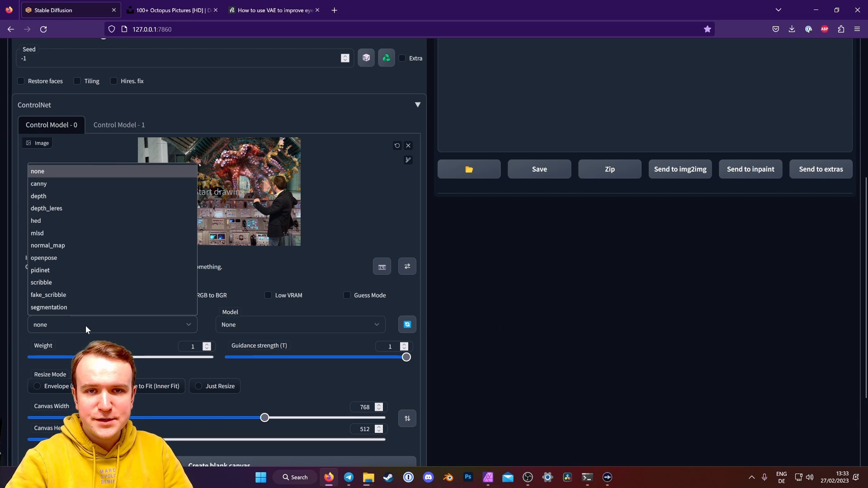
left_click(44, 183)
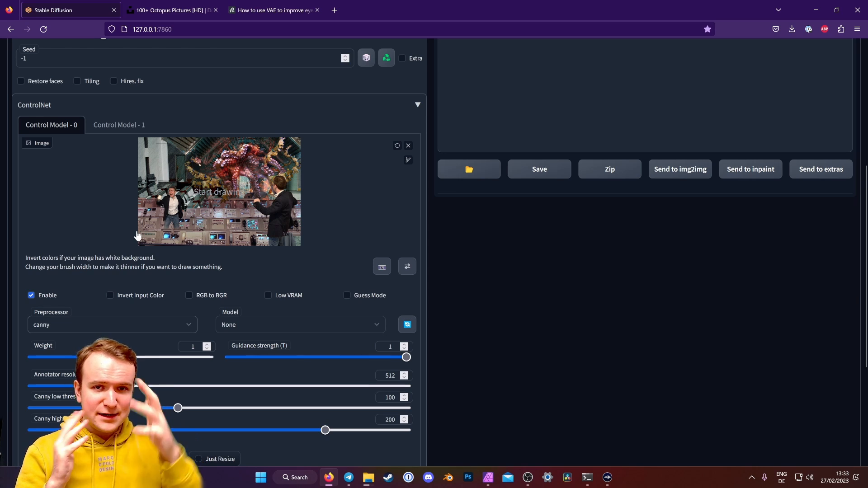
left_click(242, 323)
left_click(266, 353)
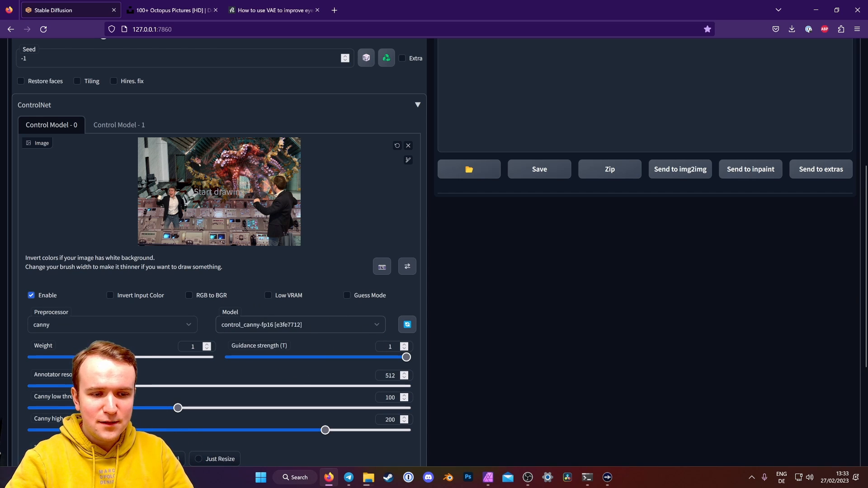
scroll(558, 352, "down", 2)
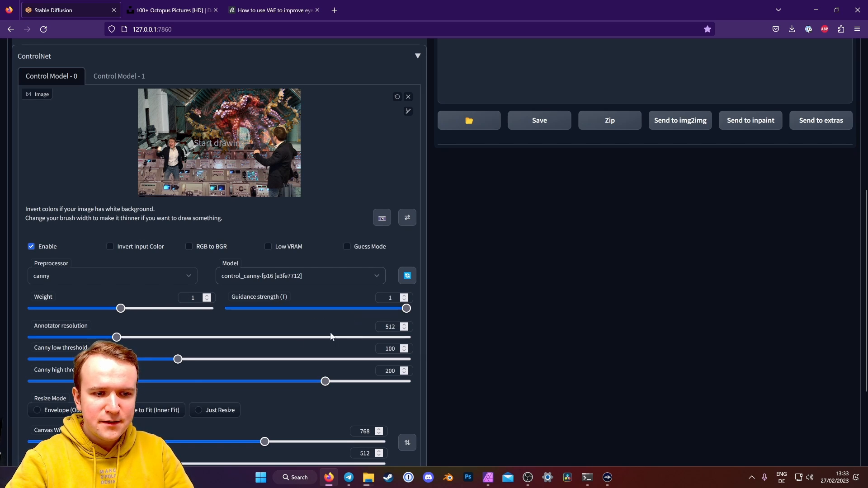
scroll(353, 330, "down", 4)
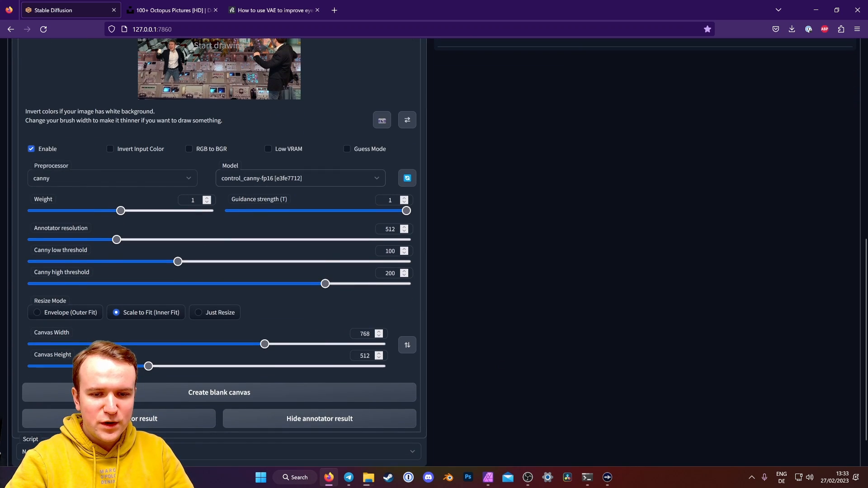
double_click(364, 356)
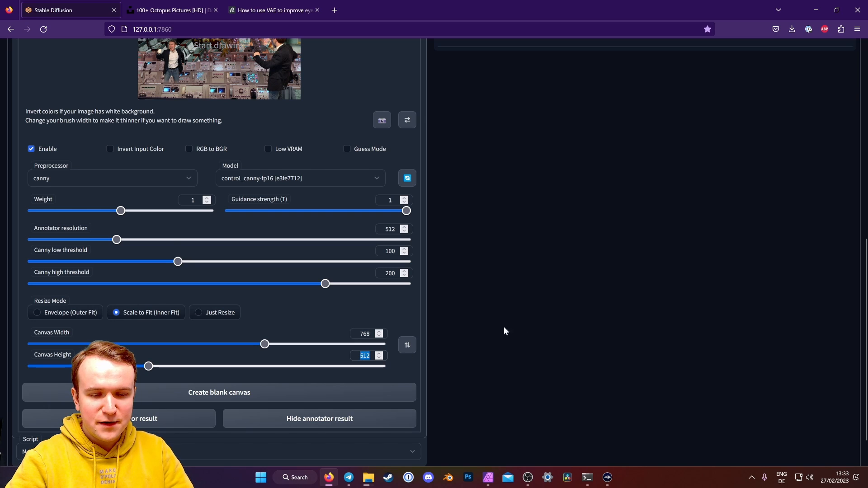
left_click(537, 323)
Load 1.jpg from the ControlNet folder as the input image of Control Model - 1.
scroll(536, 324, "up", 5)
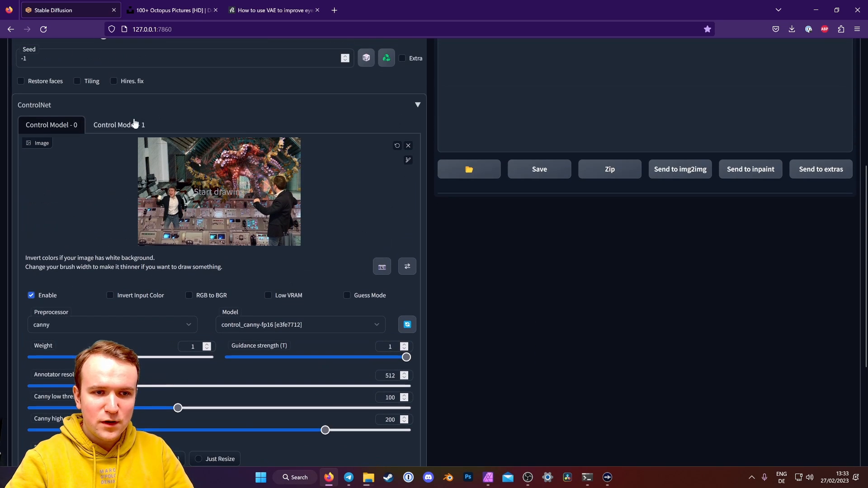
left_click(134, 126)
left_click(226, 174)
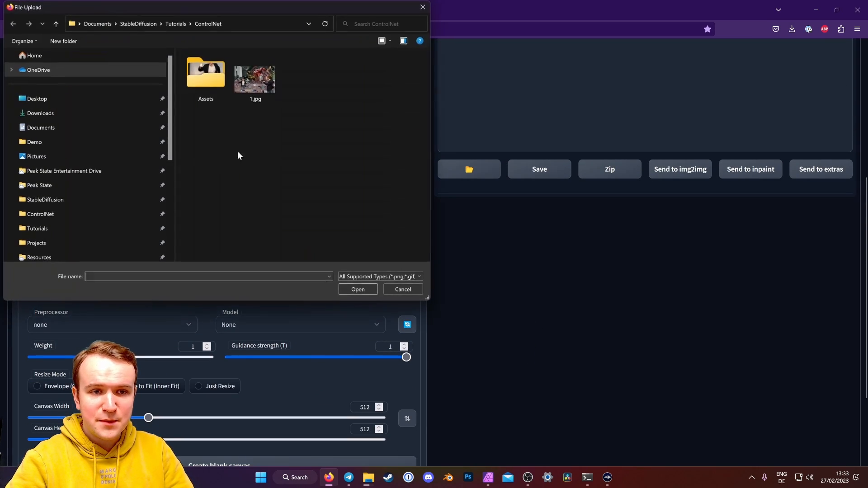
left_click(259, 90)
left_click(359, 290)
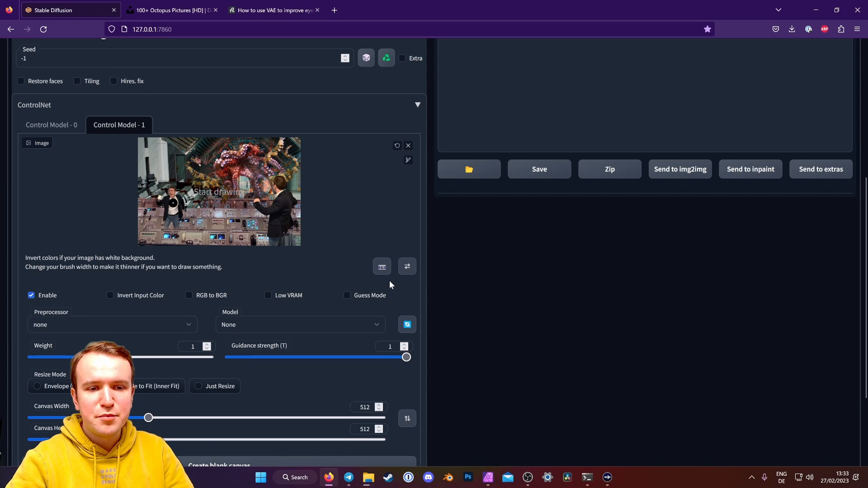
Set Control Model - 1 to the openpose preprocessor with the control_sd15_openpose model and a canvas width of 768.
left_click(109, 327)
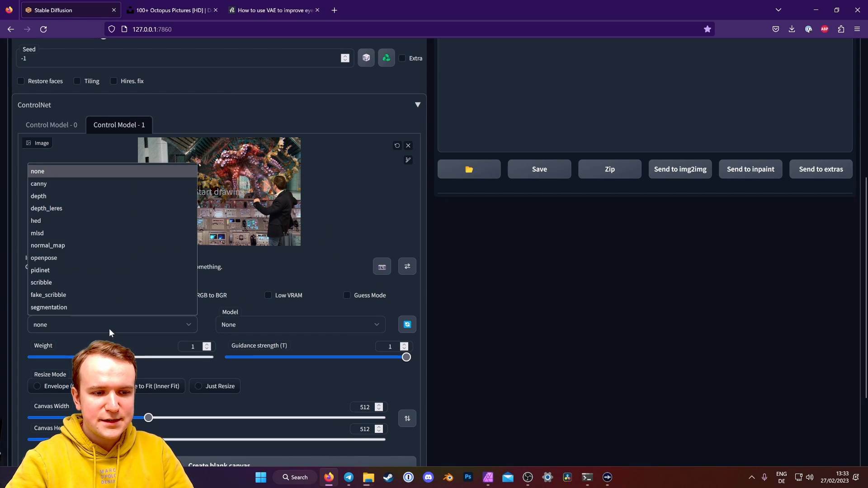
left_click(64, 257)
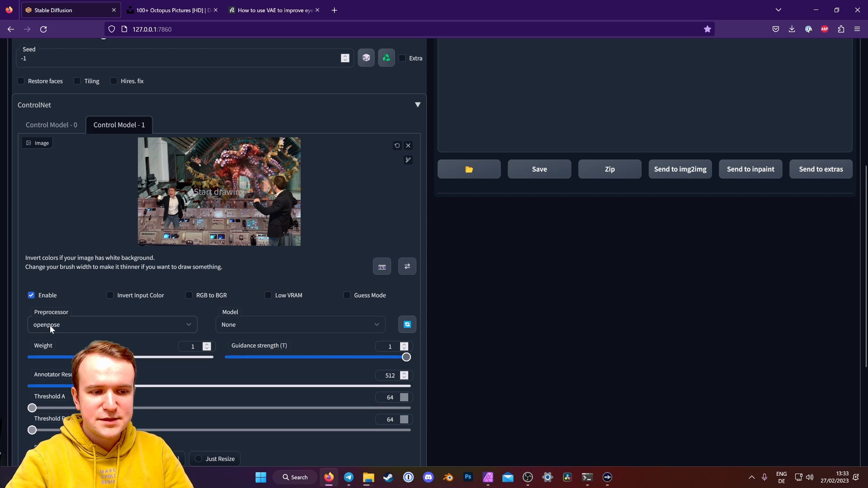
left_click(257, 327)
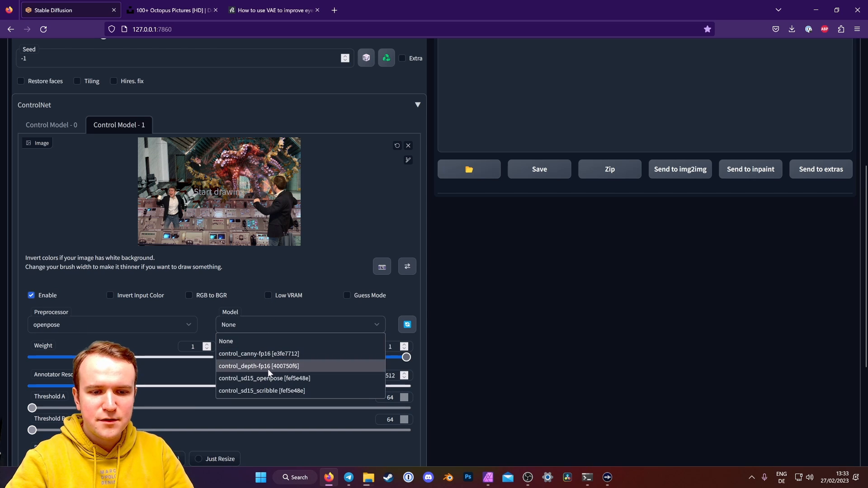
left_click(285, 380)
scroll(536, 334, "down", 2)
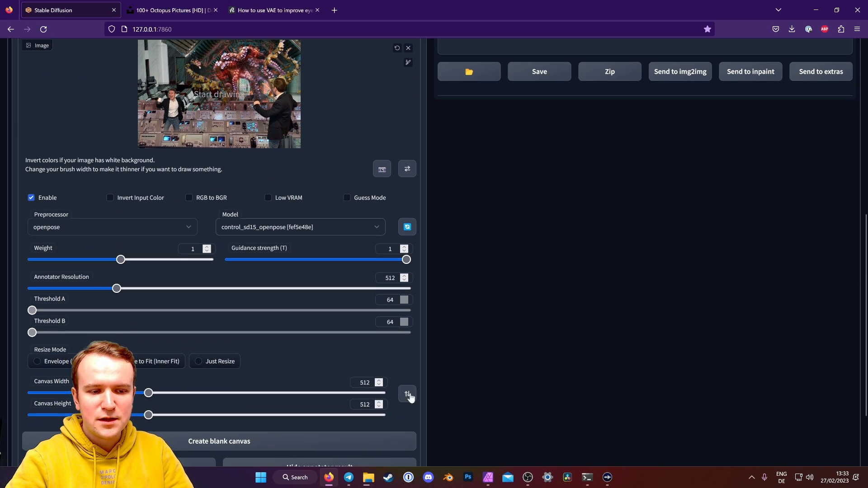
double_click(364, 382)
type("768")
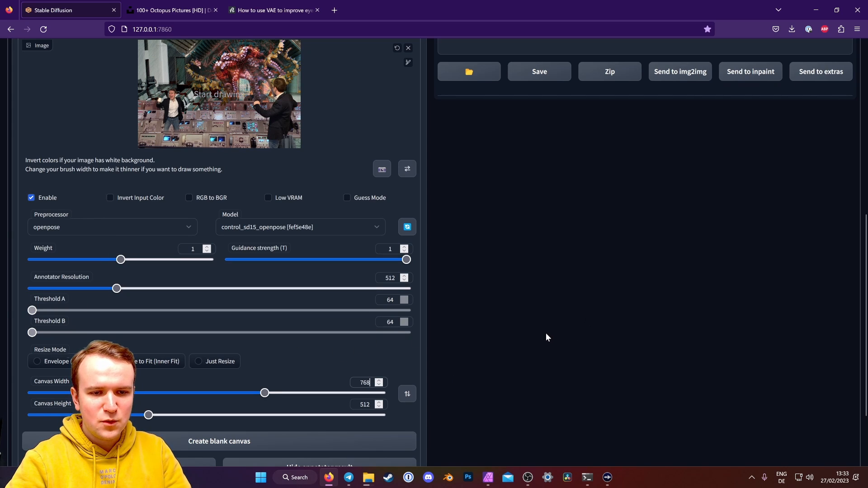
Insert the saved Ayonimix Saturated Illustration style into the empty prompt and negative prompt.
scroll(546, 334, "up", 7)
left_click(23, 110)
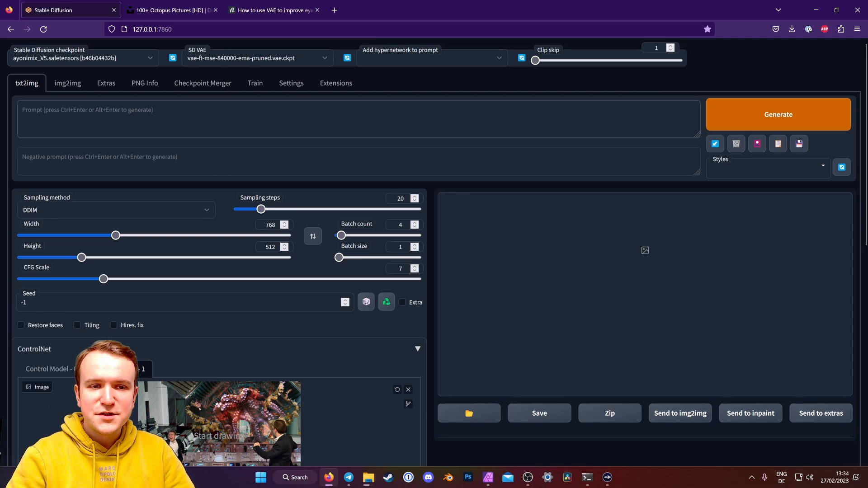
left_click(766, 165)
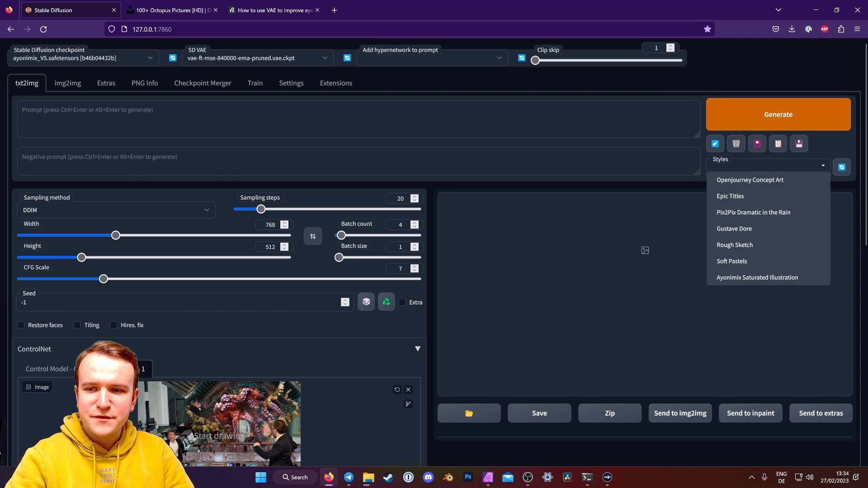
left_click(770, 279)
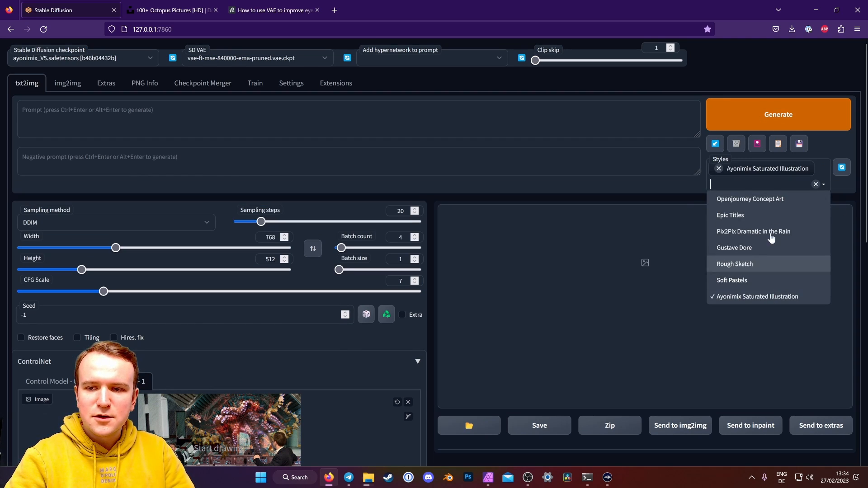
left_click(781, 145)
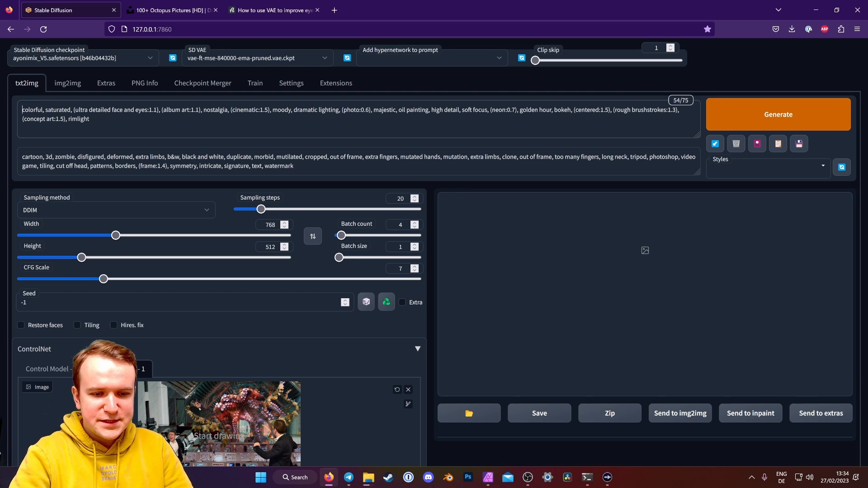
Begin the prompt with "a NASA laboratory mission control with a portal, tentacles in the portal, two scientists wearing suits running away," before the style terms.
type("a NASA ")
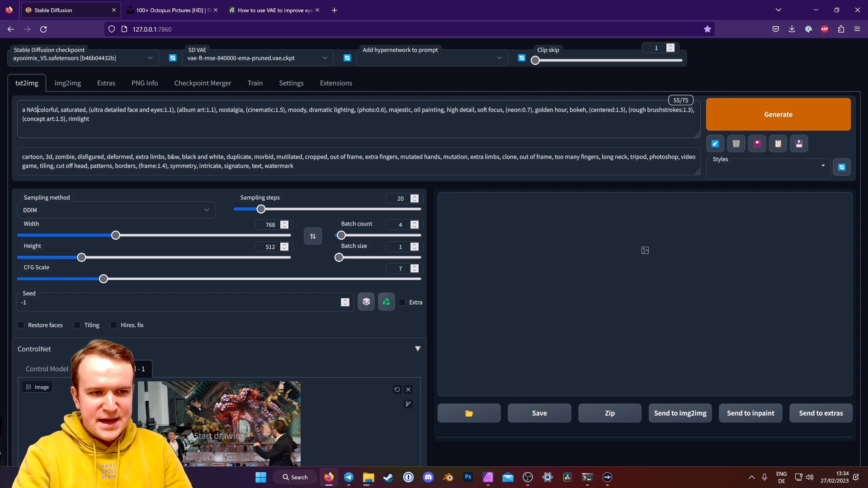
type("laboratory missi")
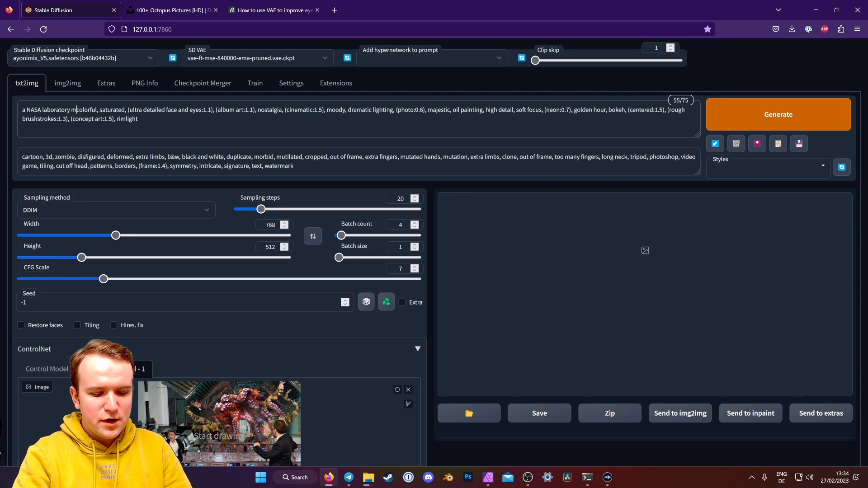
type("on control")
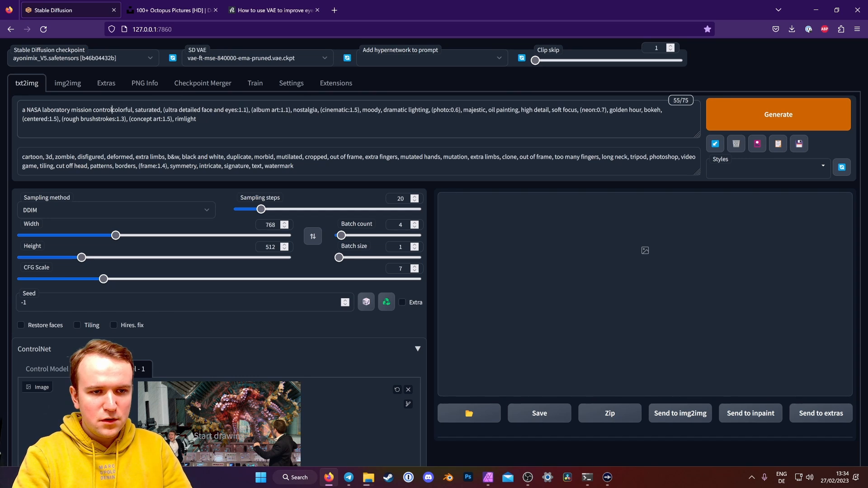
type(" with a portal")
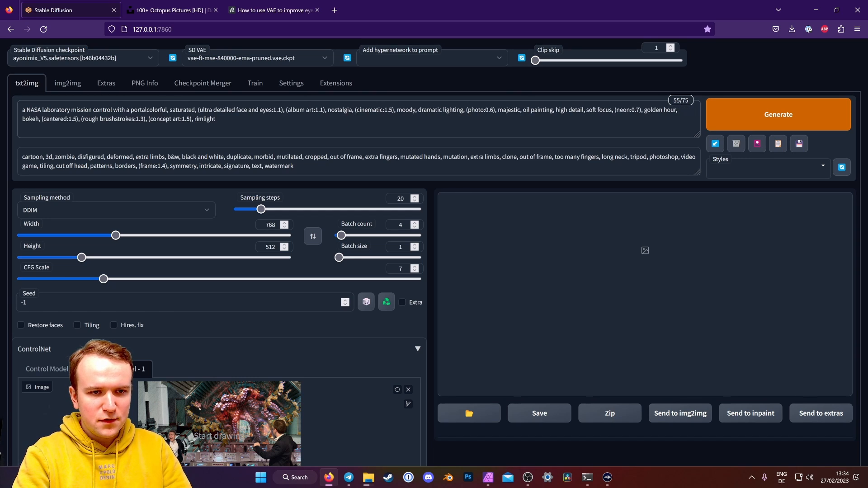
type(", tentacles ")
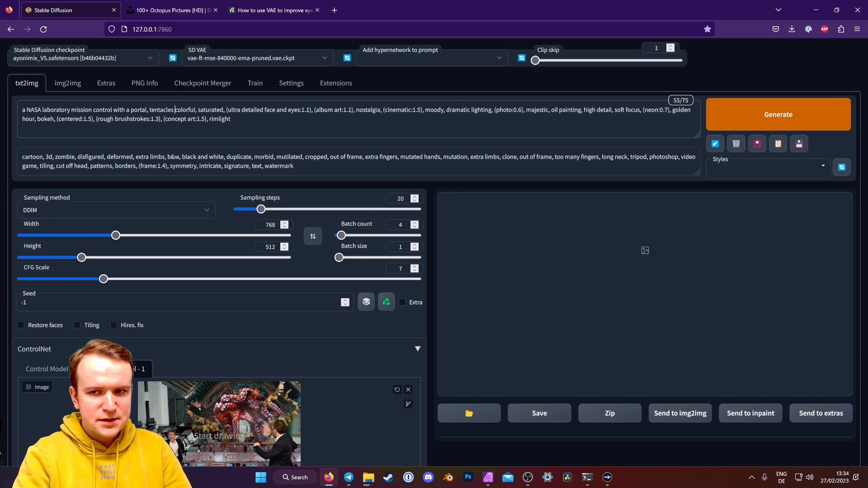
type("in the portal,")
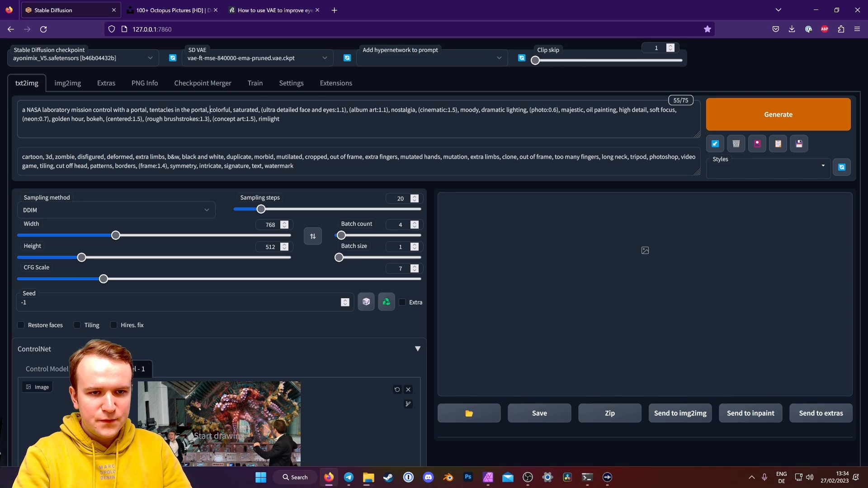
type(" two scientists wearing su")
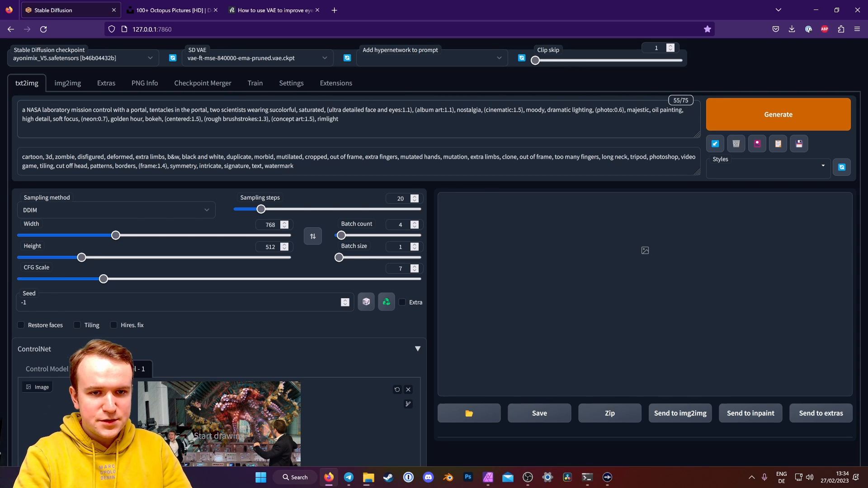
type("way,")
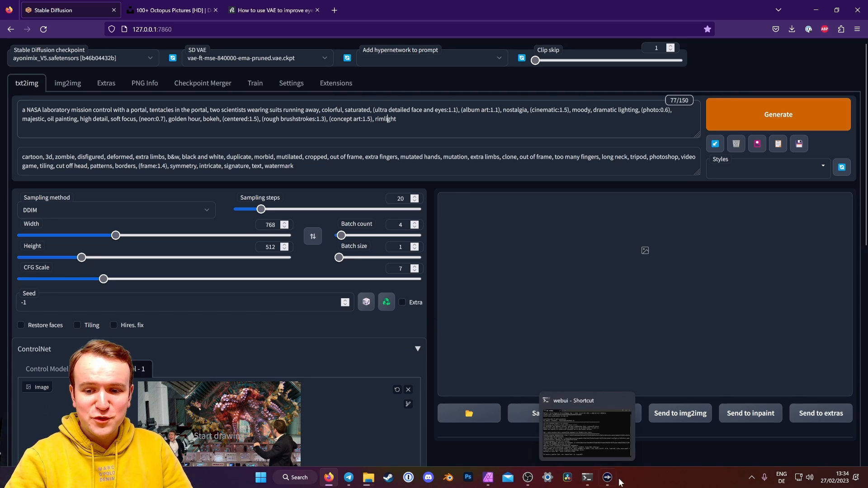
Generate the batch of images from the prompt and both ControlNet models.
scroll(432, 337, "down", 2)
scroll(432, 338, "up", 2)
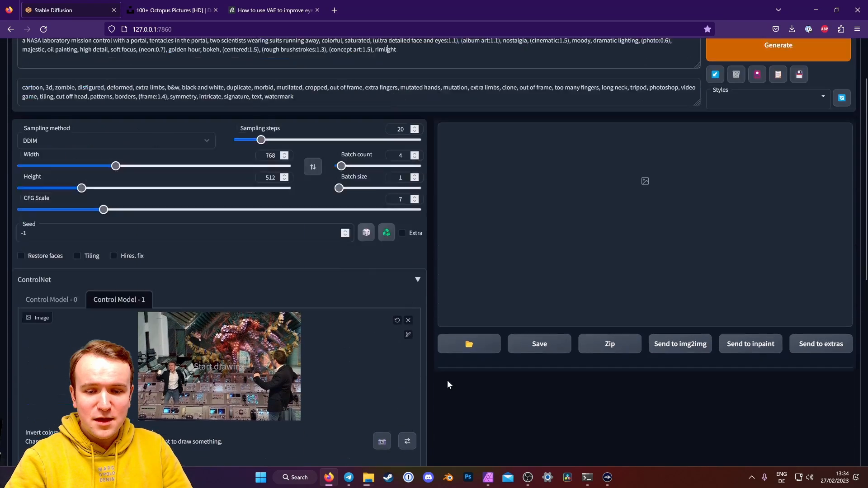
left_click(763, 121)
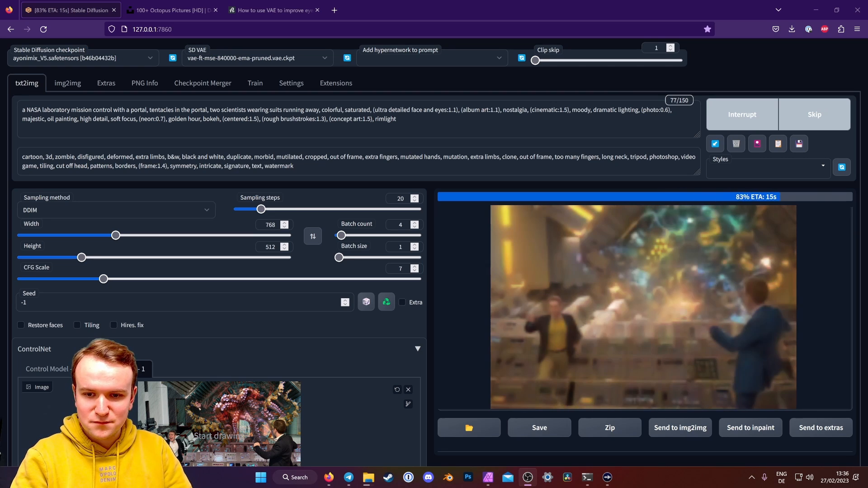
Examine the generated images at full size alongside the canny edge map and openpose skeletons, and review the generation parameters.
left_click(626, 386)
left_click(738, 296)
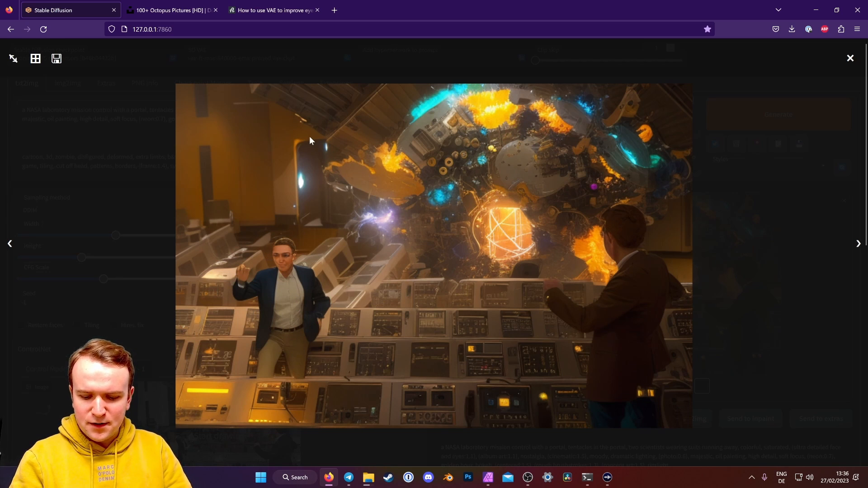
key("Right")
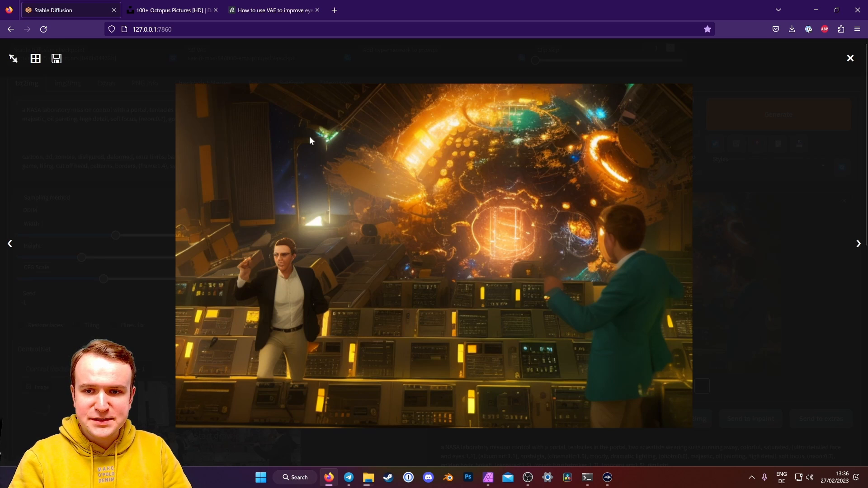
key("Right")
key("Right")
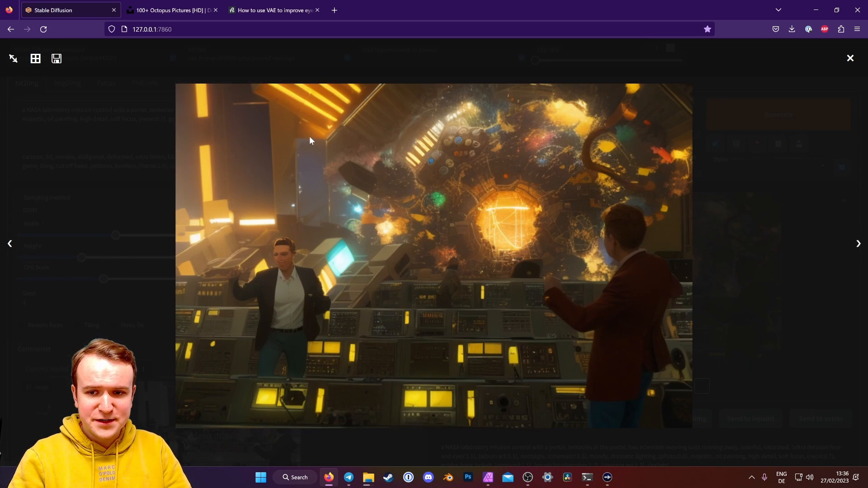
key("Right")
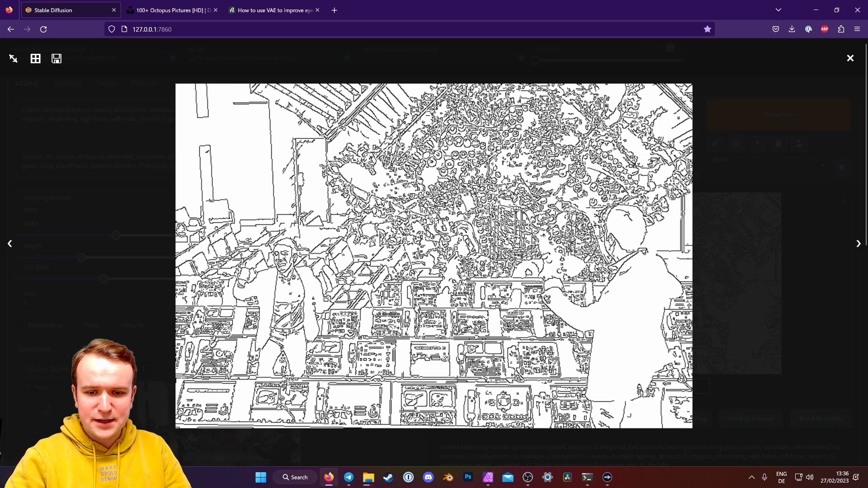
key("Left")
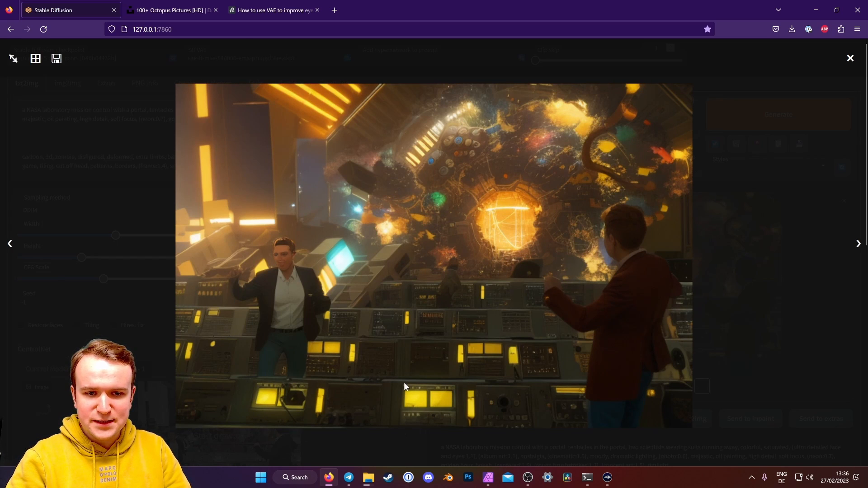
key("Right")
key("Right")
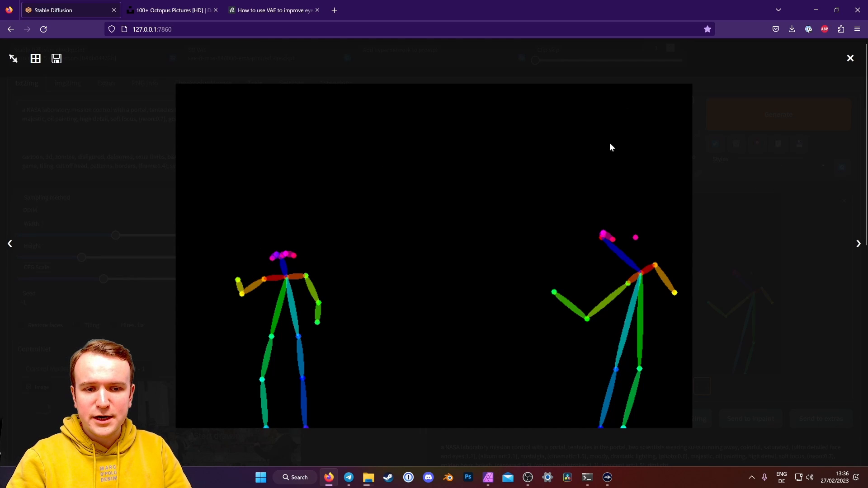
key("Left")
key("Left")
key("Left")
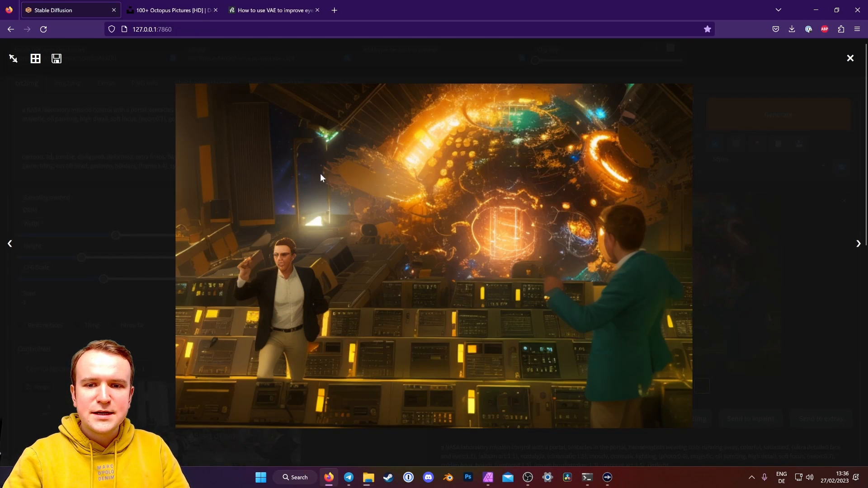
key("Left")
key("Left")
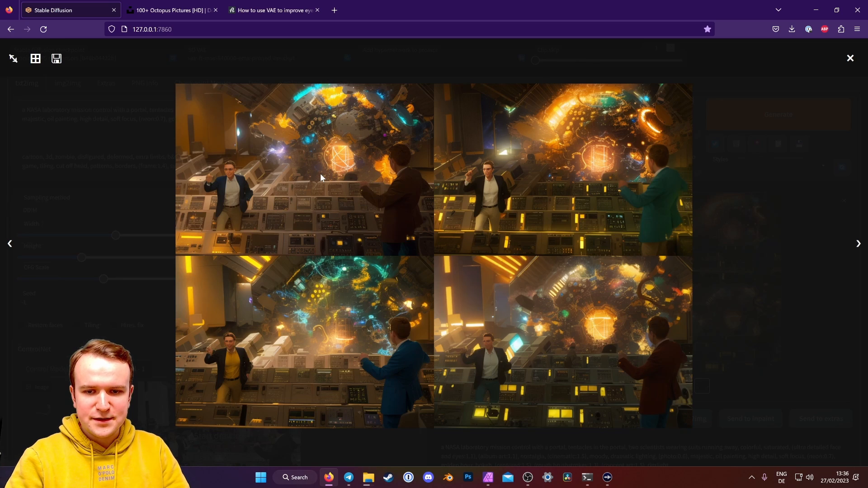
key("Escape")
scroll(436, 289, "down", 4)
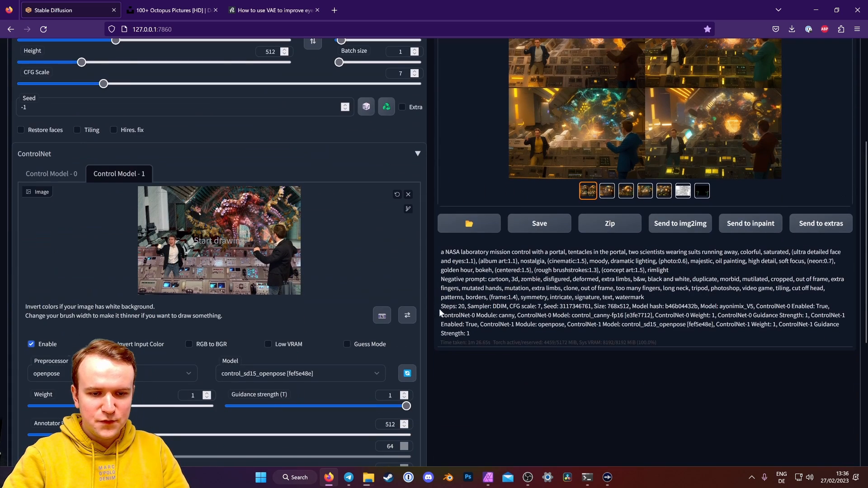
scroll(482, 276, "up", 4)
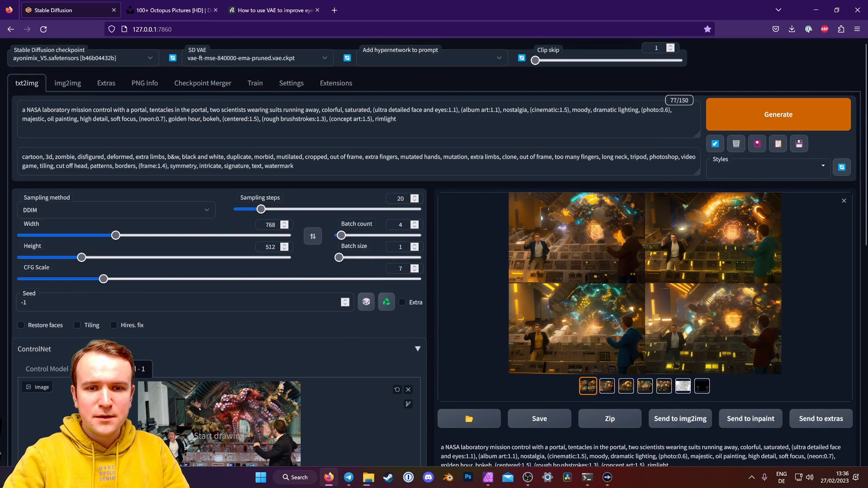
left_click_drag(396, 119, 373, 110)
left_click(411, 110)
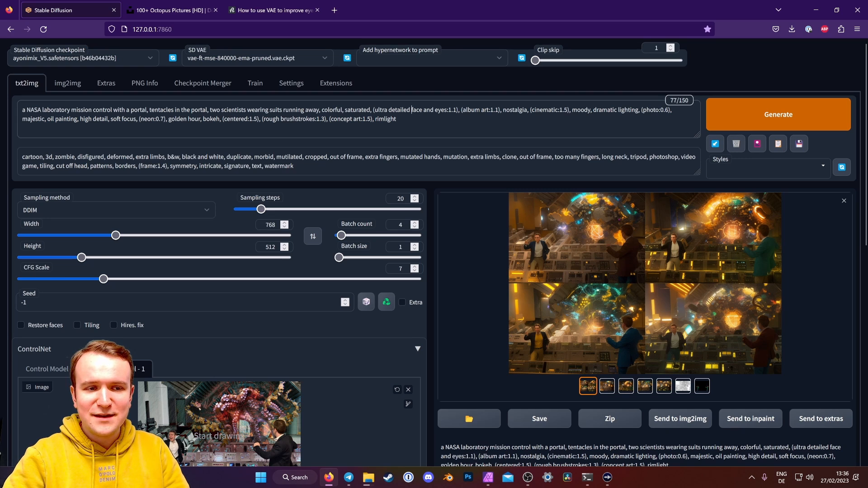
Set the weight of the canny ControlNet in Control Model - 0 to 0.5.
scroll(432, 252, "down", 6)
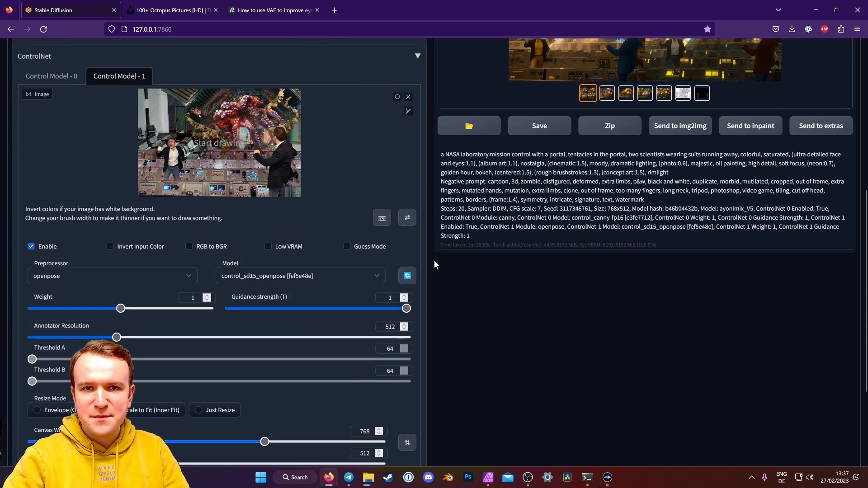
left_click(51, 76)
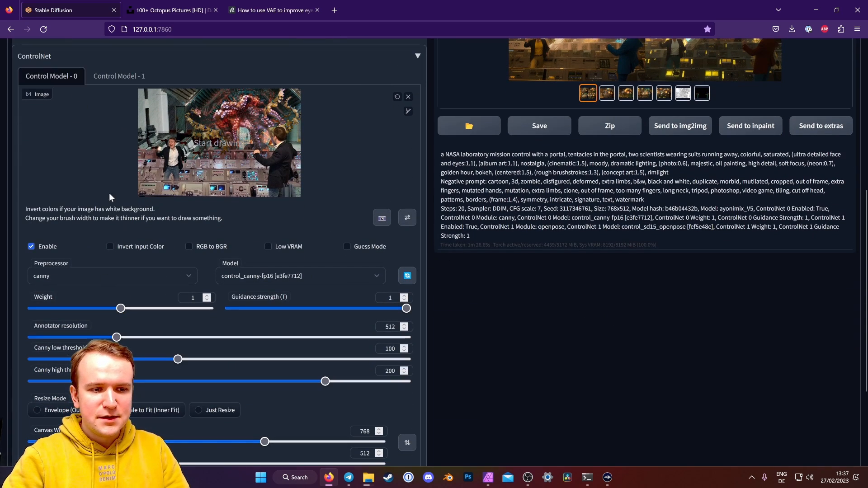
double_click(193, 298)
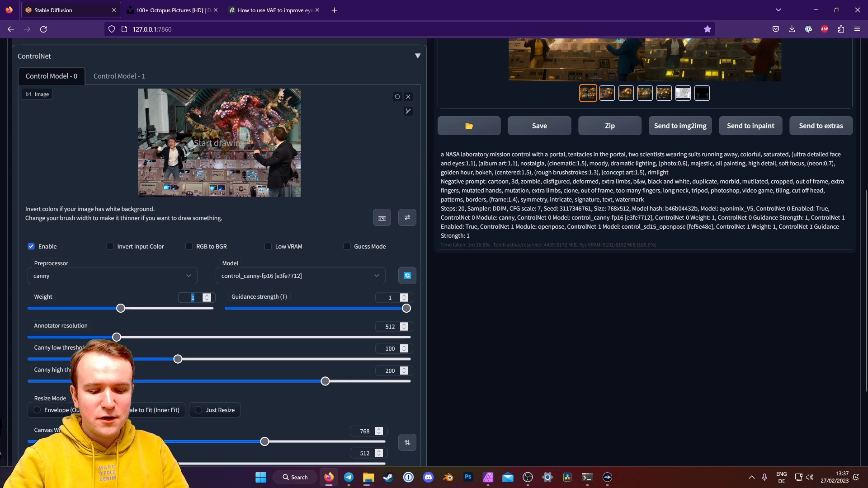
type("0")
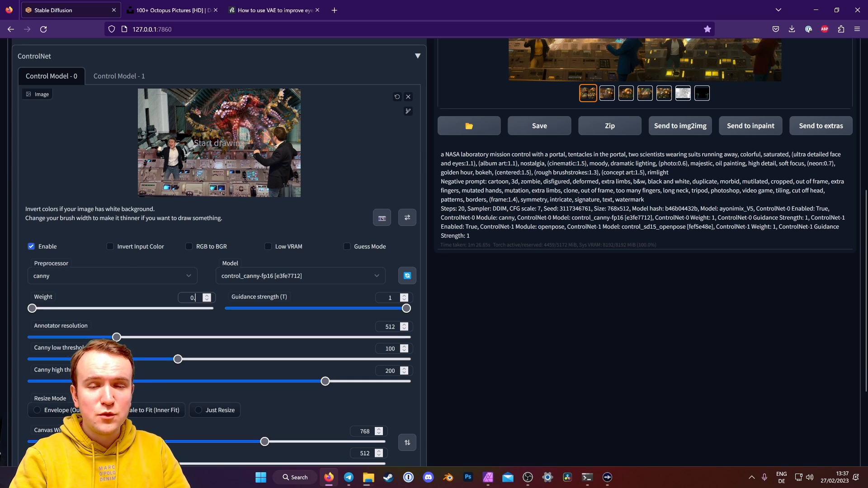
type(".5")
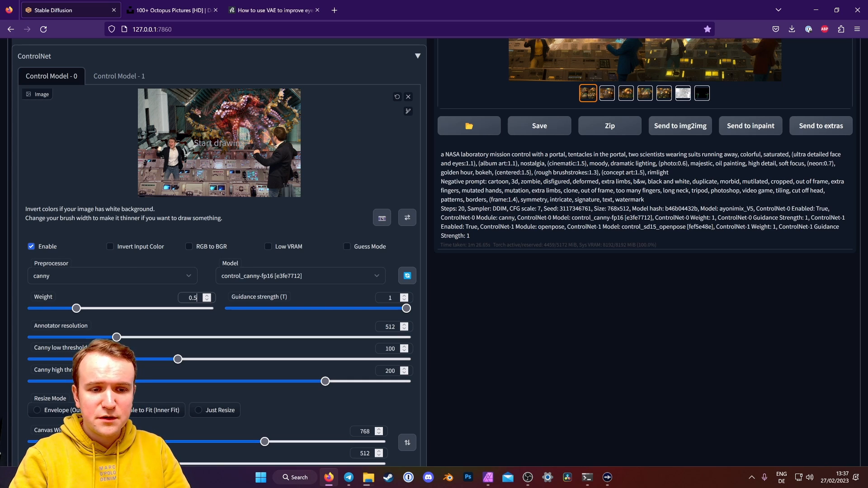
Set the weight of the openpose ControlNet in Control Model - 1 to 0.8.
left_click(118, 76)
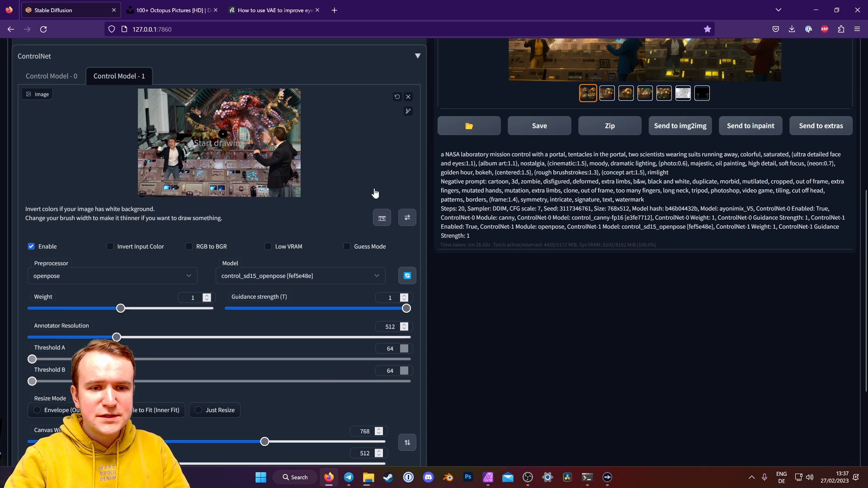
left_click_drag(201, 297, 177, 296)
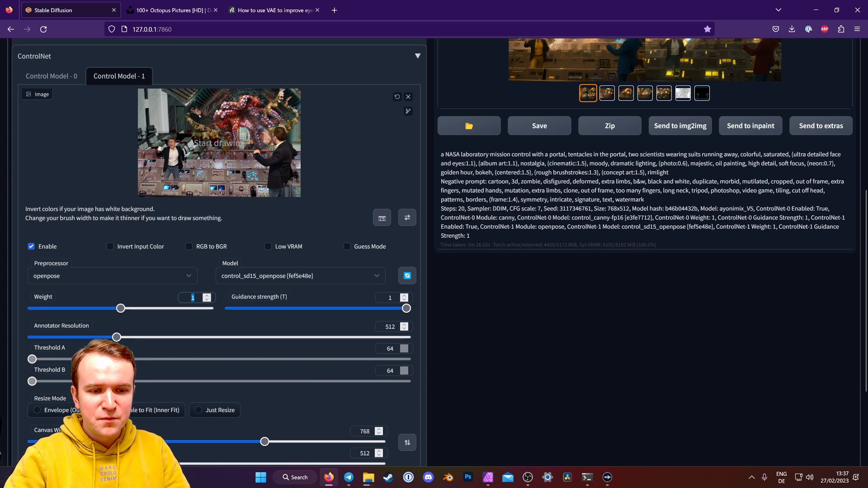
type("0.8")
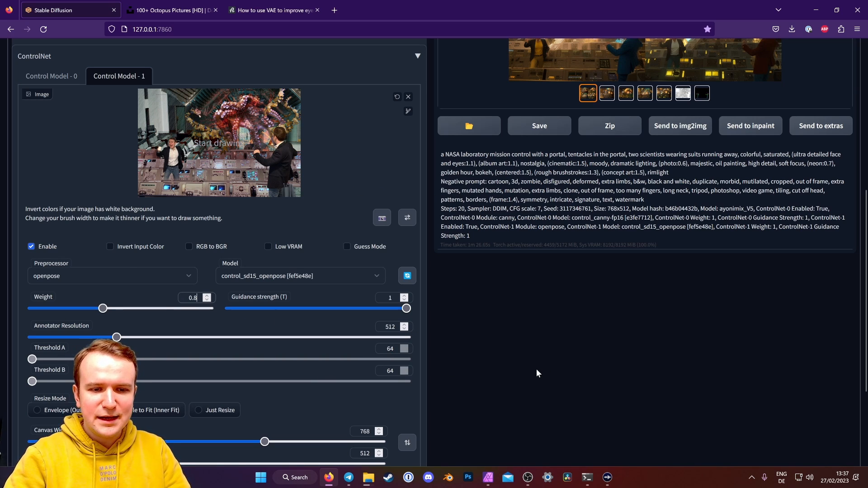
Raise the emphasis of the word "tentacles" in the prompt to 1.5.
scroll(536, 355, "up", 2)
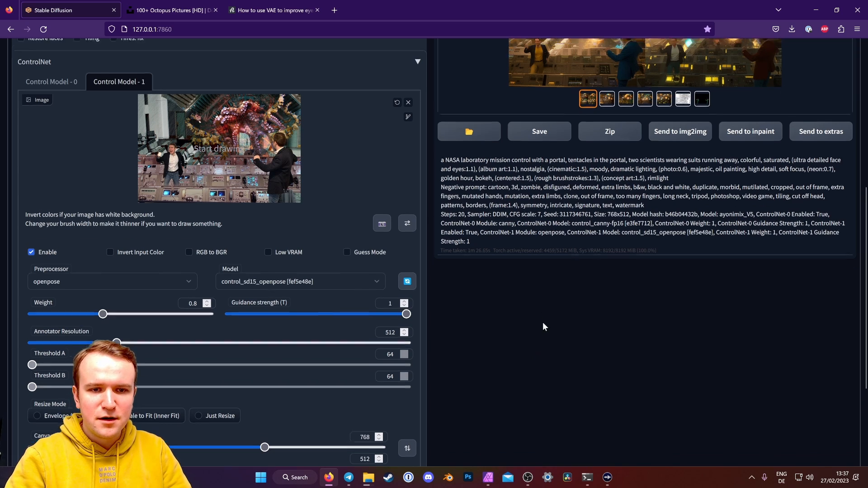
scroll(544, 362, "up", 4)
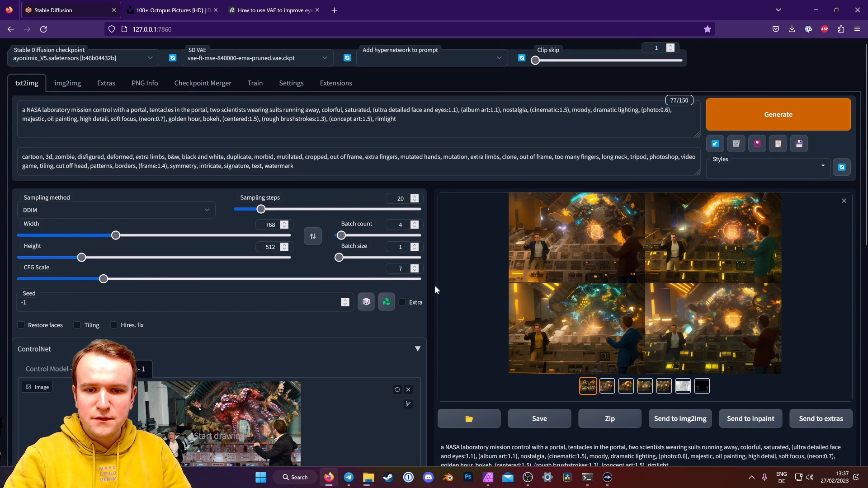
double_click(159, 110)
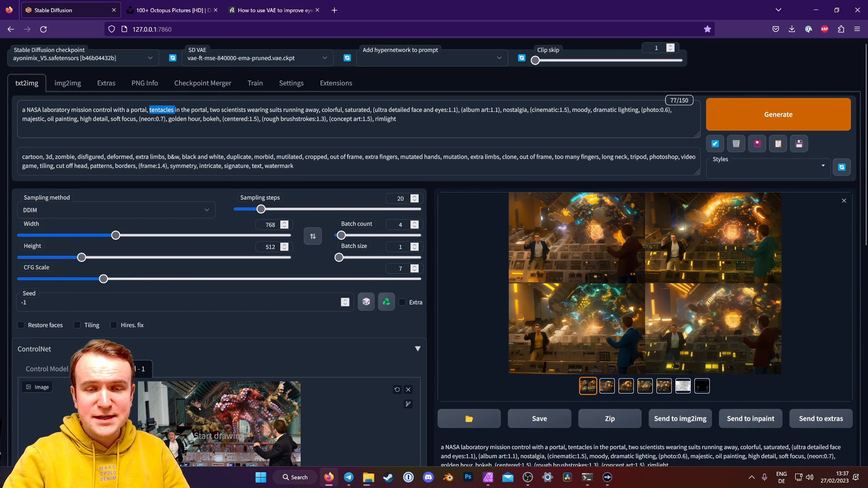
key("ctrl+Up")
key("ctrl+Up")
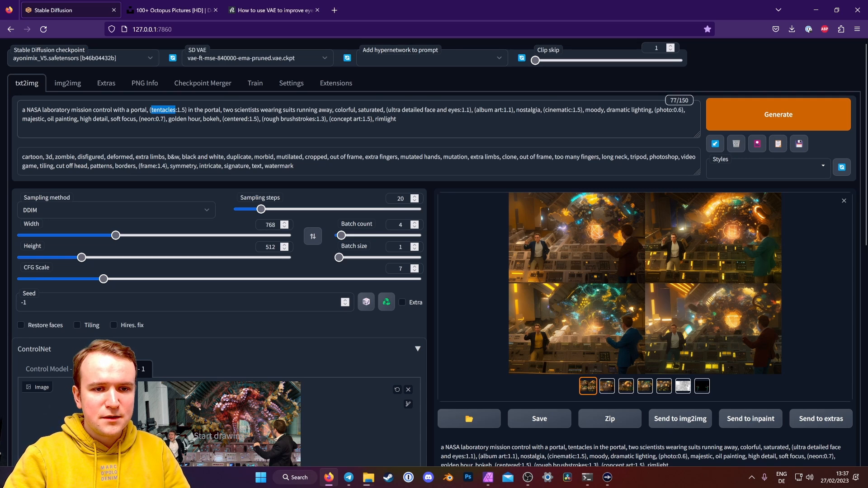
Add the word "scared" before "scientists" in the prompt and give it an emphasis of 1.2.
left_click(233, 110)
type("scared")
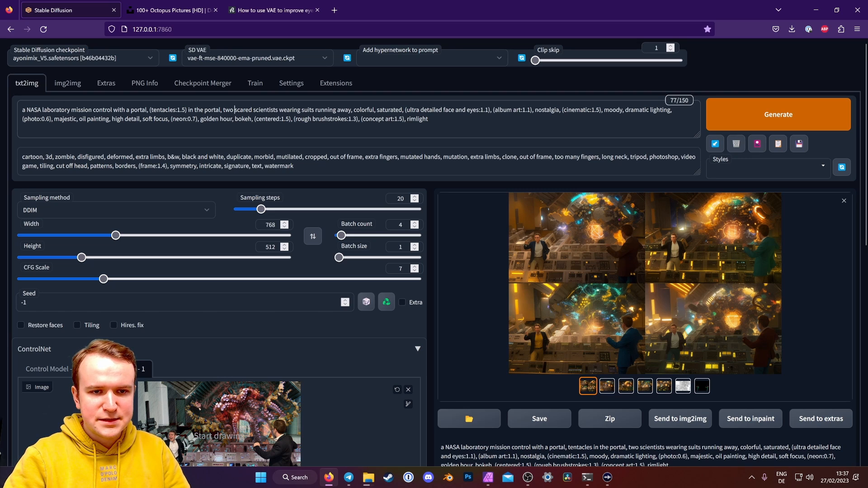
left_click_drag(234, 110, 252, 110)
key("ctrl+Up")
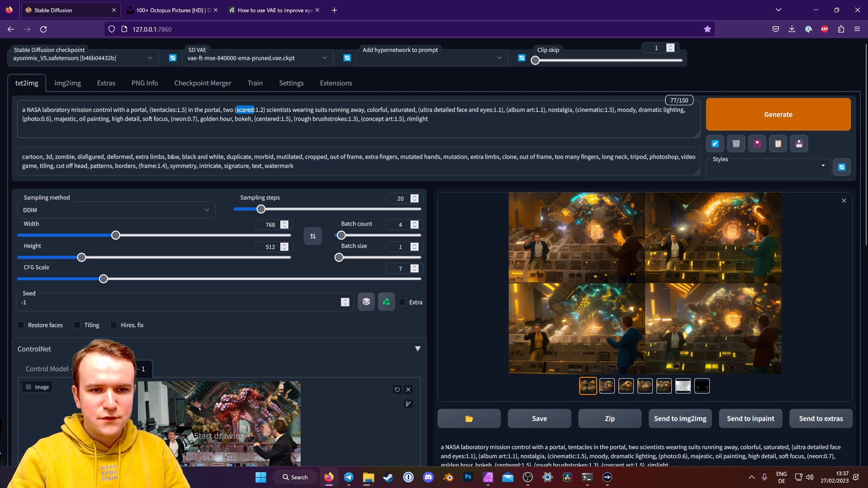
left_click(254, 110)
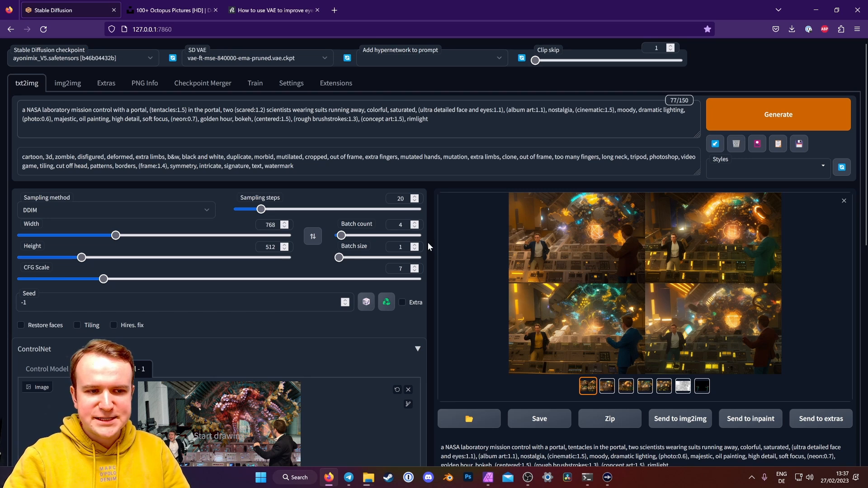
Generate a new batch of images with the revised prompt emphasis and ControlNet weights.
scroll(428, 242, "down", 7)
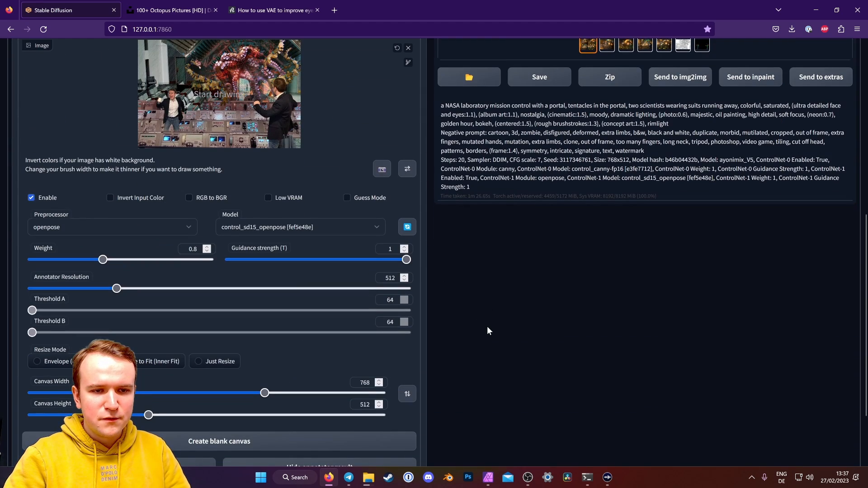
scroll(487, 326, "up", 7)
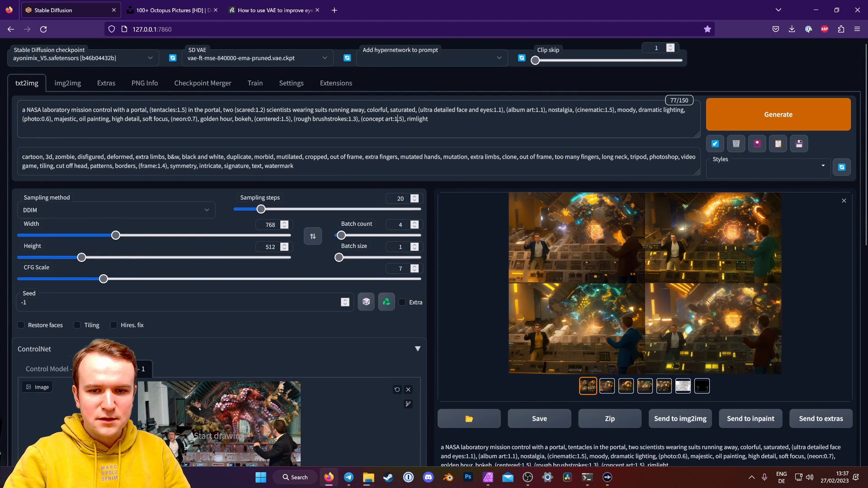
key("ctrl+Return")
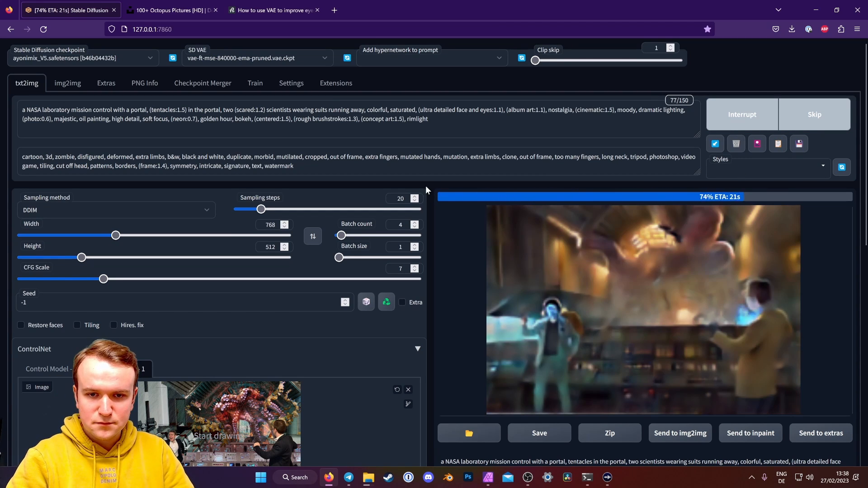
Enlarge the newly generated images and compare them with each other and with the canny edge map.
left_click(646, 284)
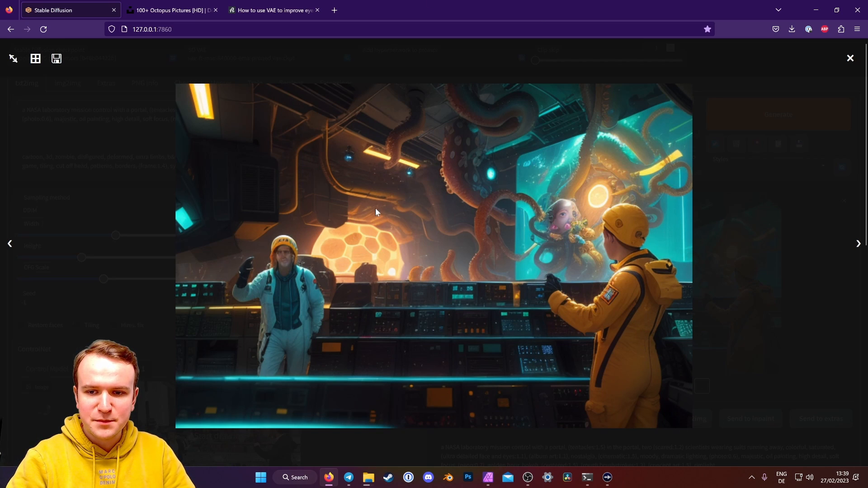
key("Right")
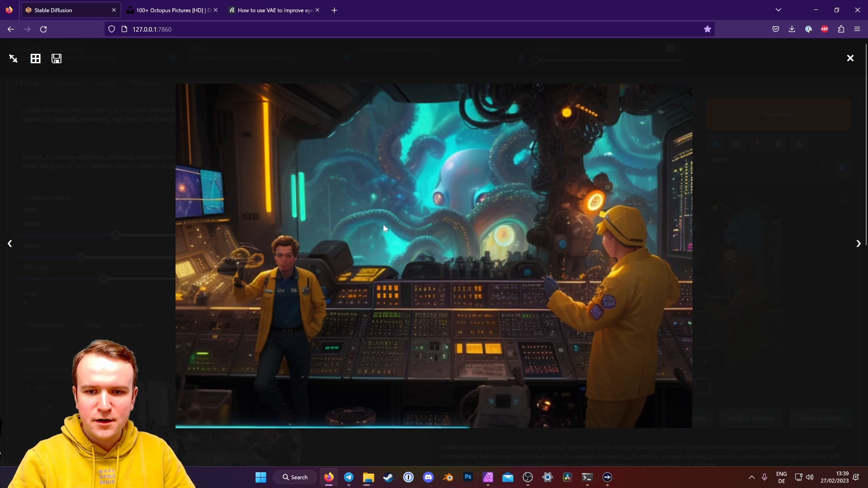
key("Right")
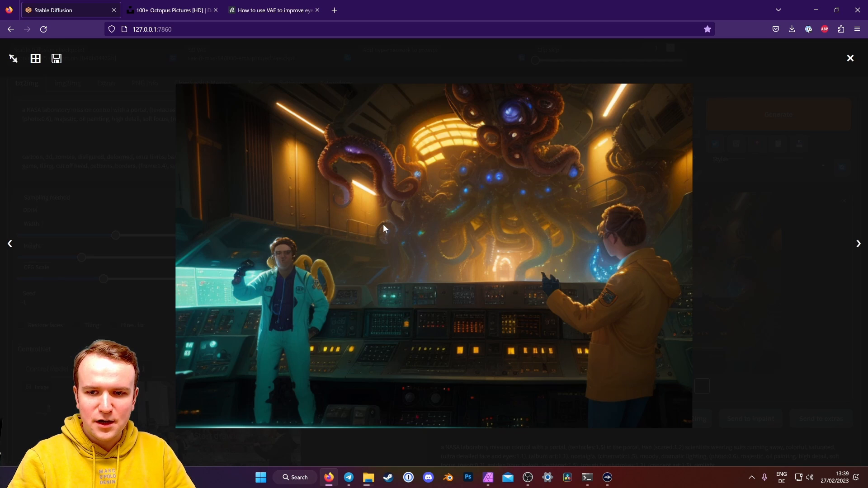
key("Right")
key("Right")
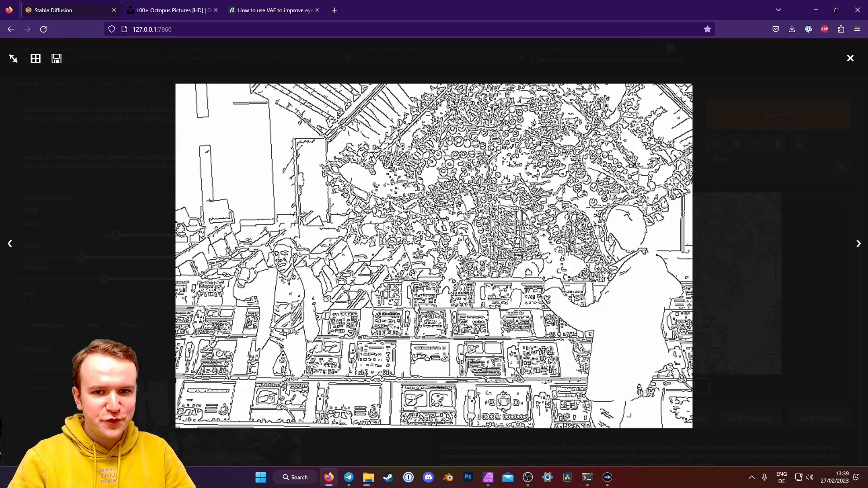
key("Left")
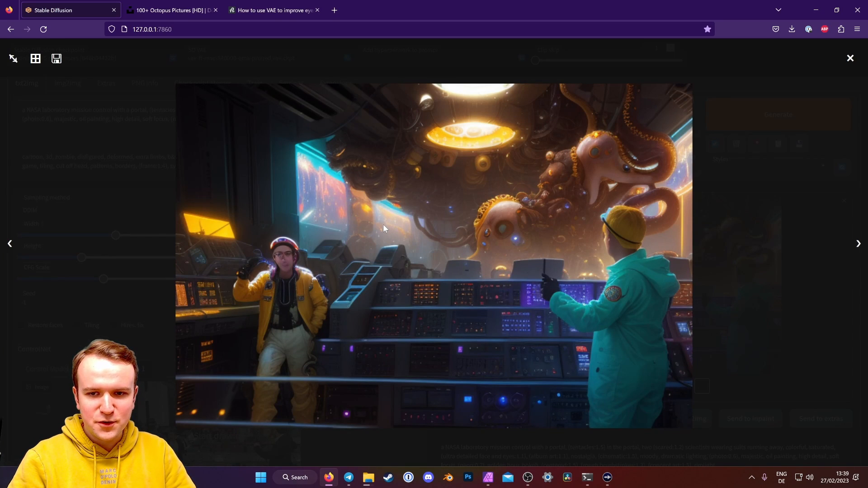
key("Right")
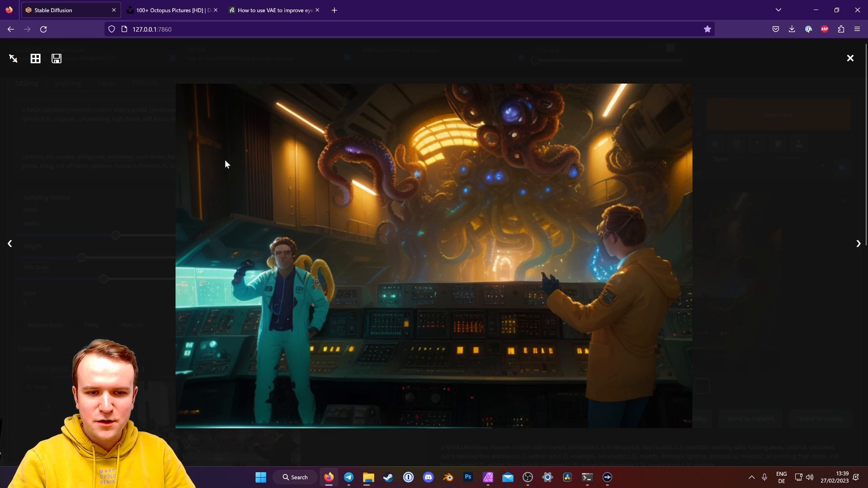
key("Right")
key("Right")
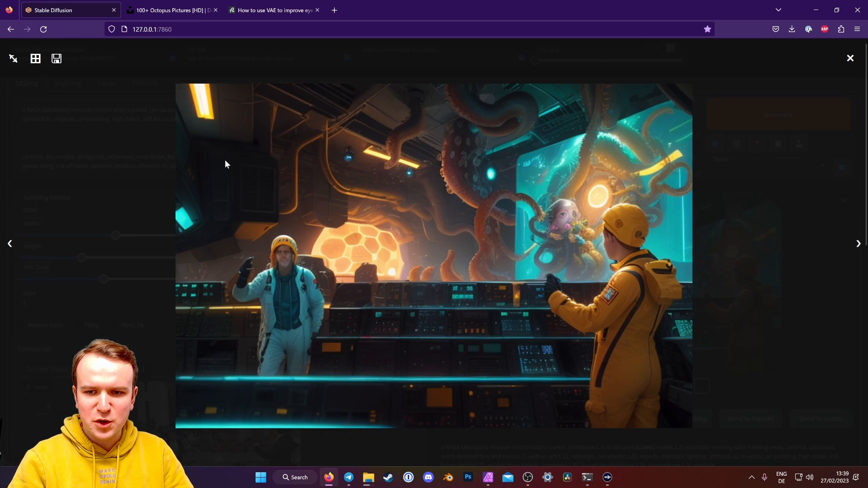
key("Left")
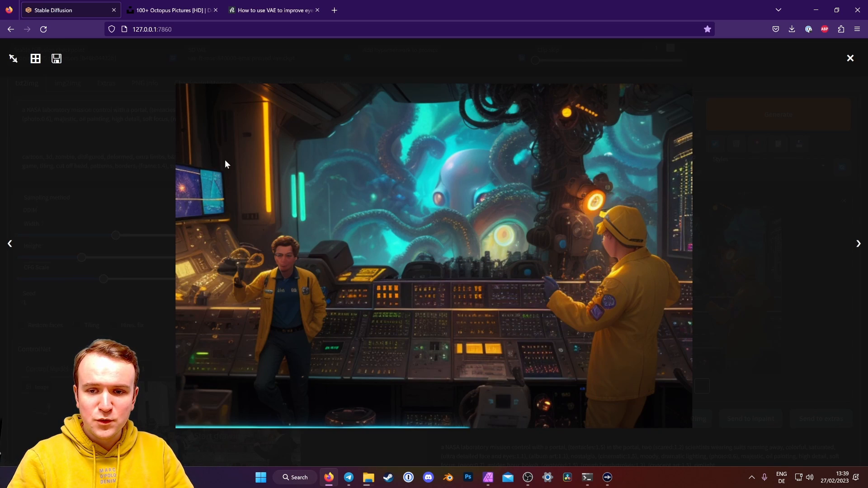
key("Right")
key("Left")
key("Escape")
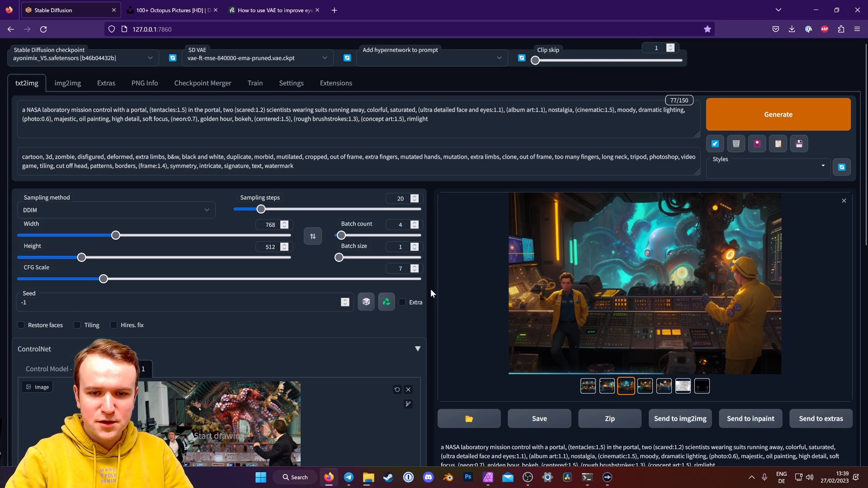
Copy the generated image of the pink-spotted octopus above the glowing portal and switch to Affinity Photo.
scroll(430, 289, "down", 6)
scroll(55, 176, "up", 3)
left_click(55, 175)
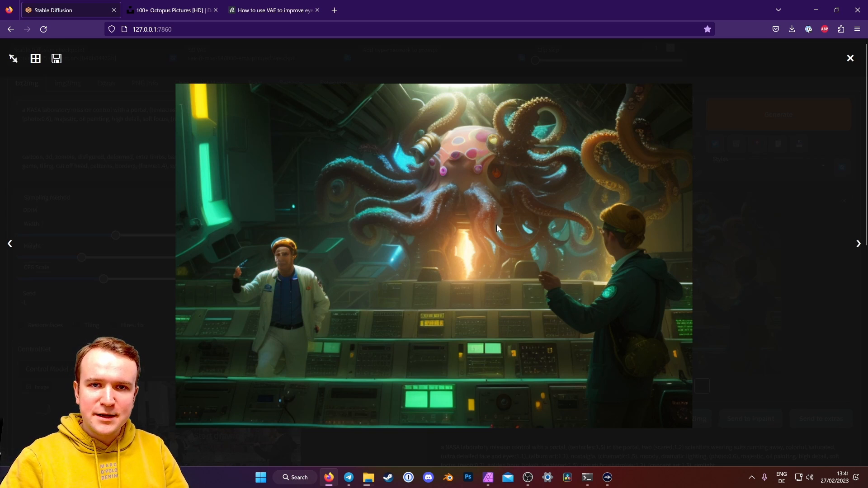
right_click(457, 199)
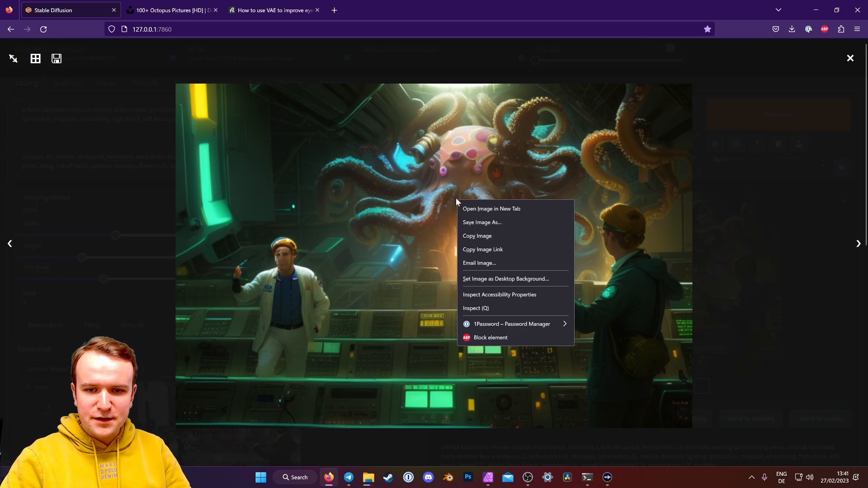
left_click(465, 237)
left_click(489, 476)
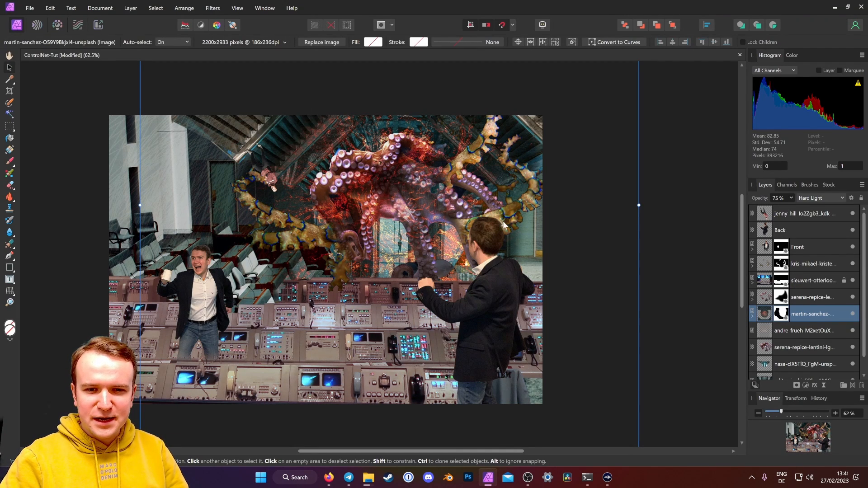
Paste the generated octopus image into the composite as the uppermost layer and scale it to fill the canvas.
key("ctrl+v")
left_click_drag(800, 315, 806, 208)
left_click_drag(381, 295, 558, 394)
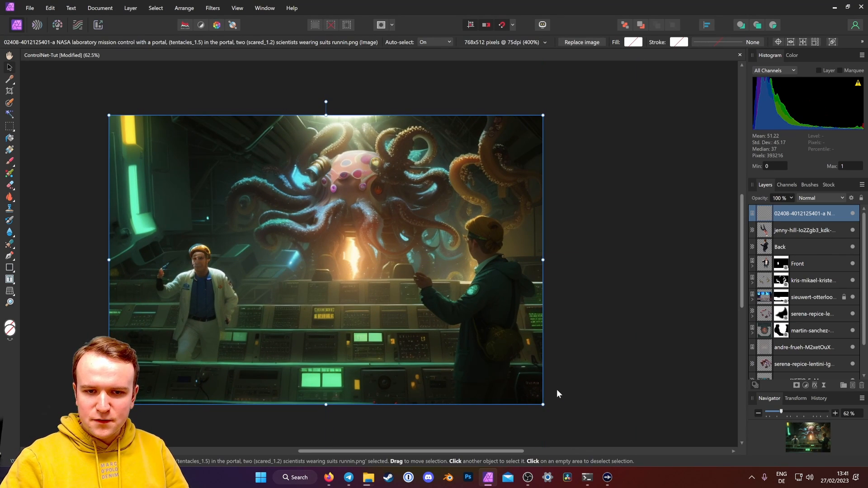
Add an inverted mask to the pasted image and paint white over the central background to reveal only the octopus and portal.
left_click(798, 387)
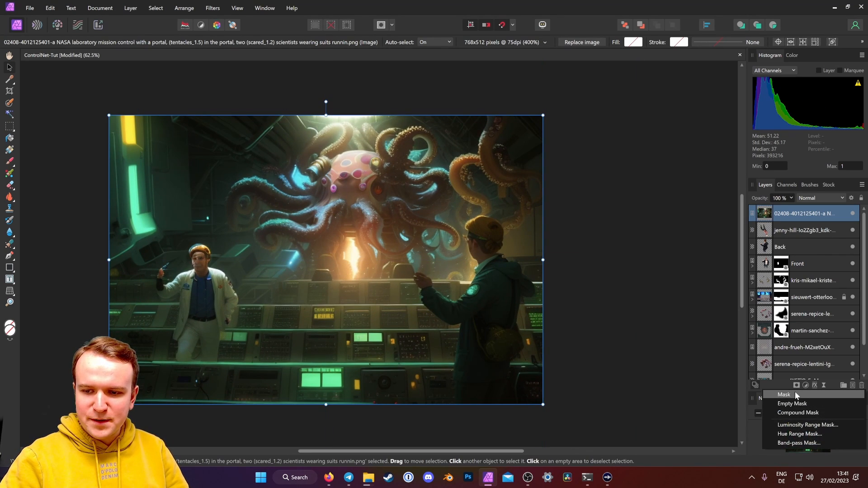
left_click(795, 391)
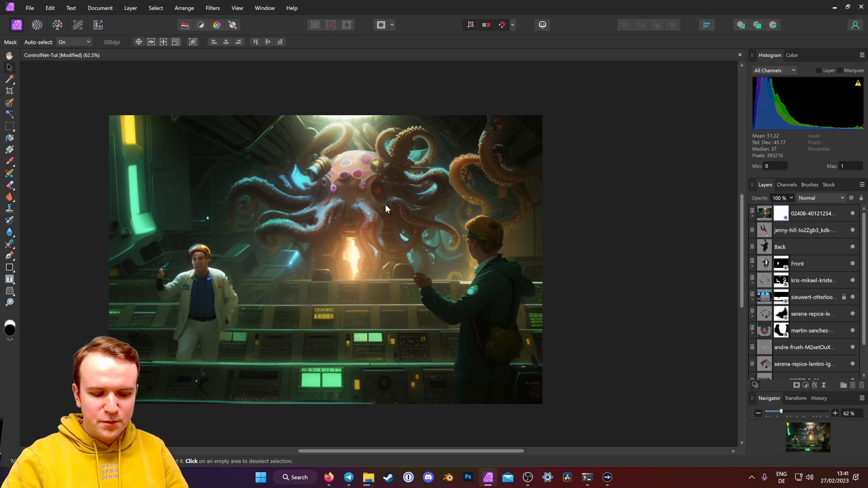
key("ctrl+i")
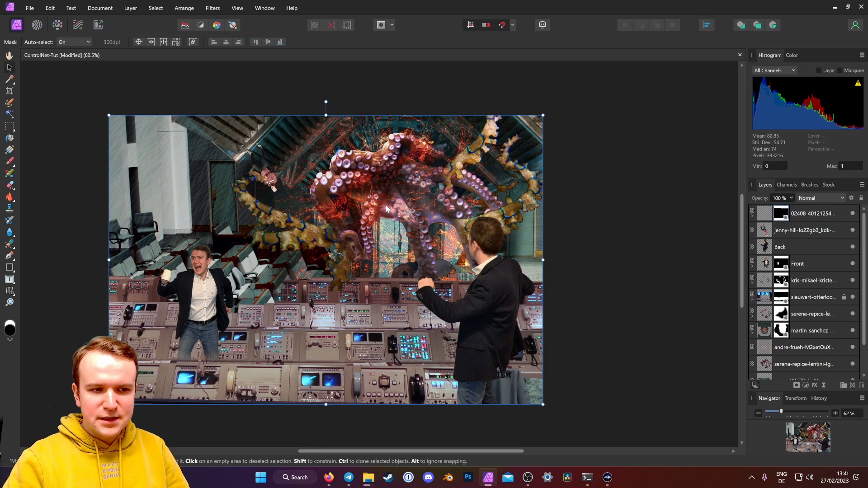
left_click(11, 162)
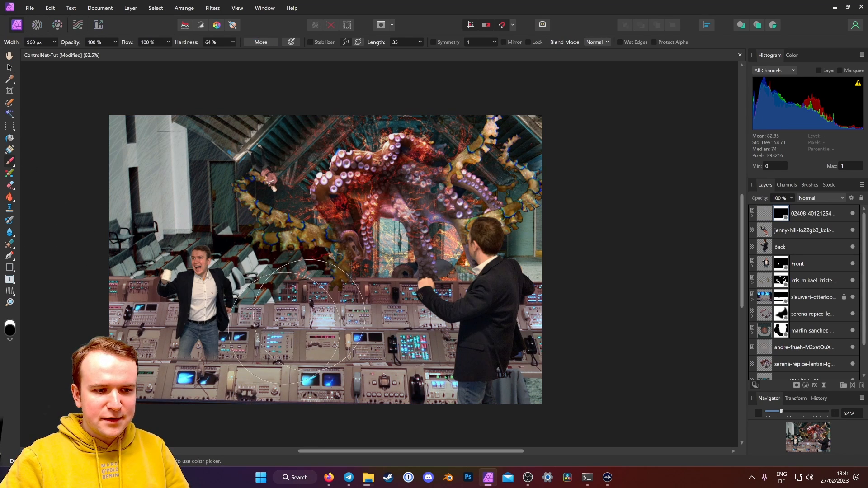
left_click(10, 339)
mouse_move(340, 185)
left_mouse_down()
mouse_move(342, 203)
mouse_move(313, 209)
mouse_move(276, 196)
mouse_move(307, 212)
mouse_move(413, 210)
mouse_move(423, 193)
mouse_move(399, 179)
mouse_move(484, 173)
mouse_move(357, 166)
mouse_move(368, 158)
mouse_move(324, 184)
mouse_move(333, 184)
mouse_move(318, 170)
mouse_move(498, 165)
left_mouse_up()
left_click(812, 213)
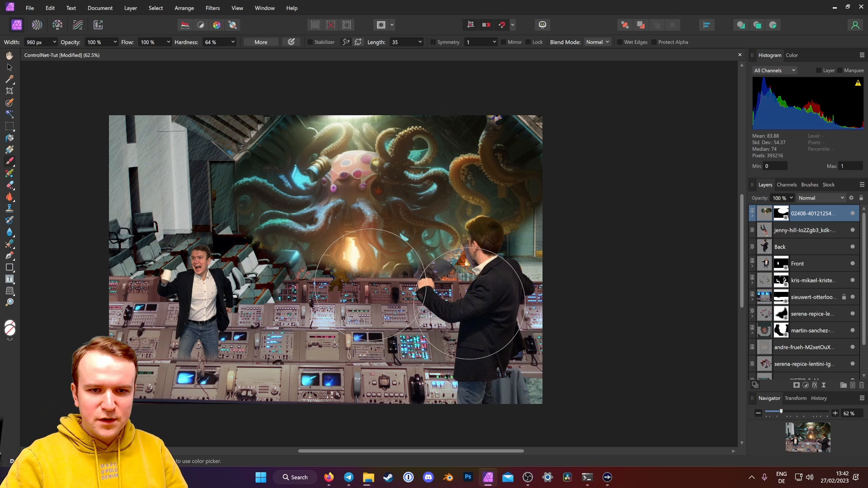
Export the revised composite and load 2.jpg as the image for the canny ControlNet in Stable Diffusion.
left_click(30, 6)
left_click(78, 231)
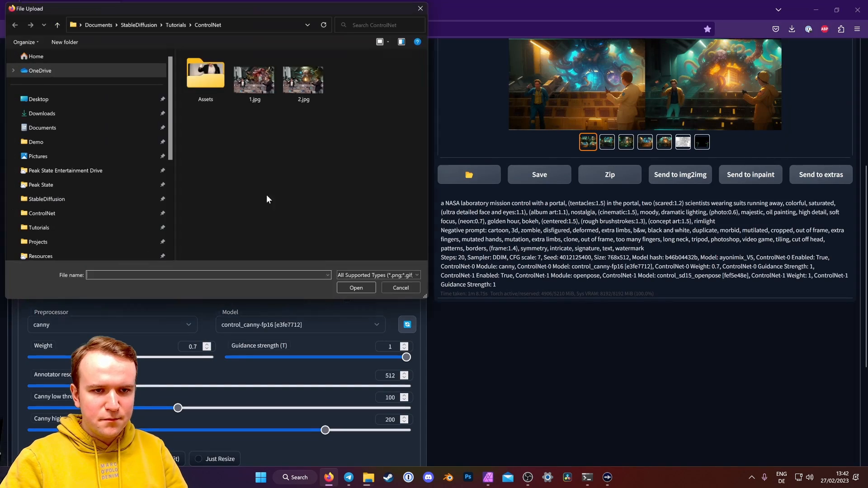
left_click(303, 81)
left_click(356, 287)
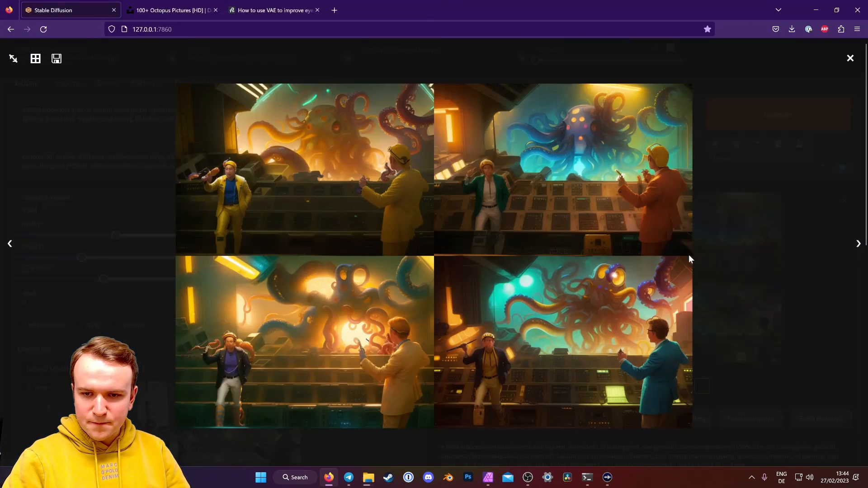
Look through the new batch and copy the image with the yellow-eyed octopus and the man in the teal jacket.
key("Right")
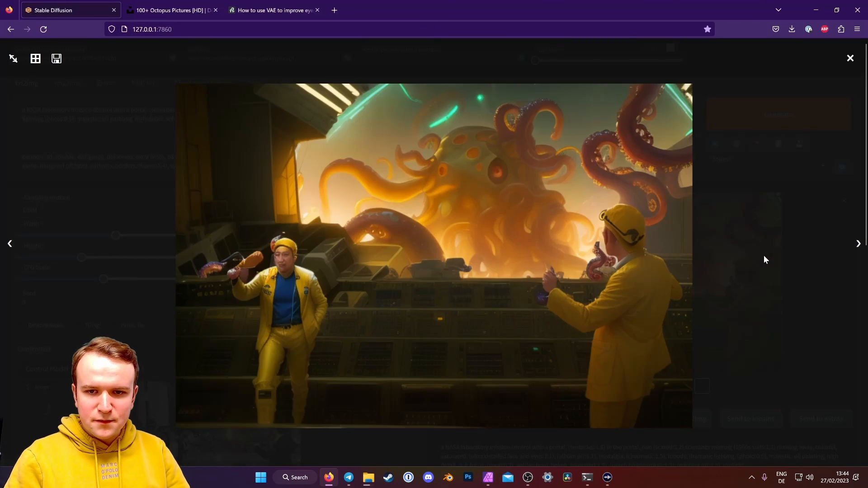
key("Right")
key("Right")
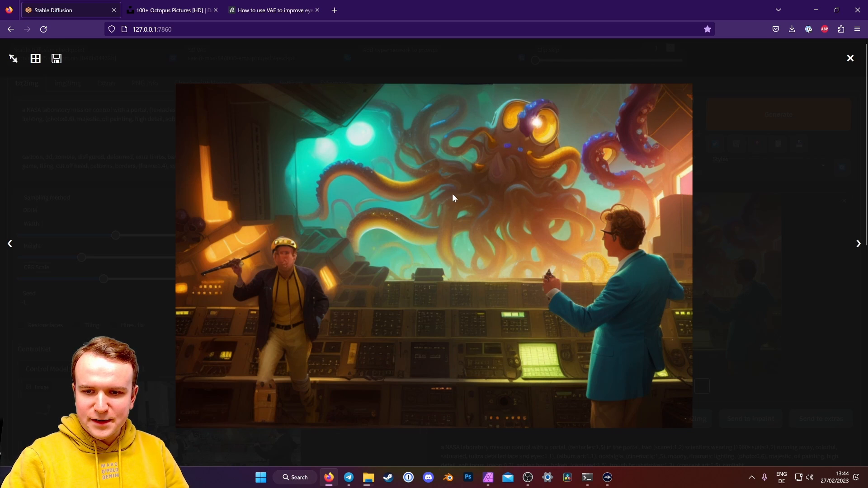
right_click(454, 198)
left_click(472, 232)
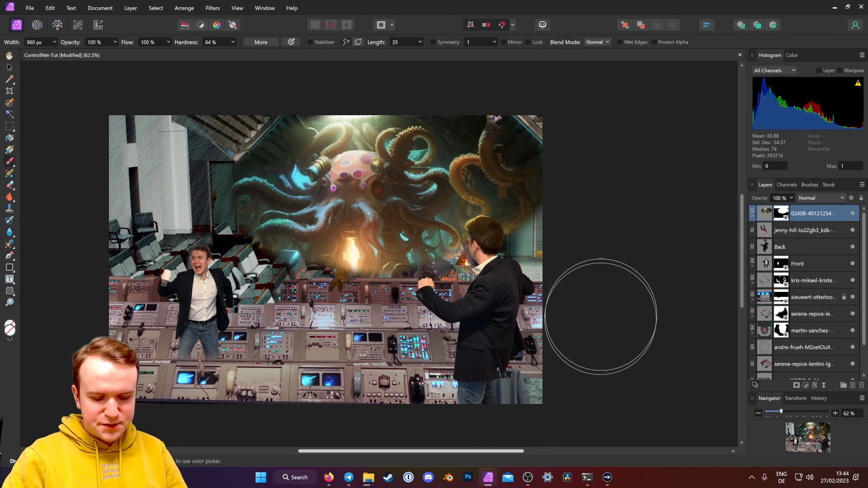
Paste the copied image above the other layers in Affinity Photo, scale it to fill the canvas and compare it with the composite underneath.
key("ctrl+v")
left_click(8, 68)
left_click_drag(380, 296, 538, 416)
left_click(853, 213)
left_click(852, 213)
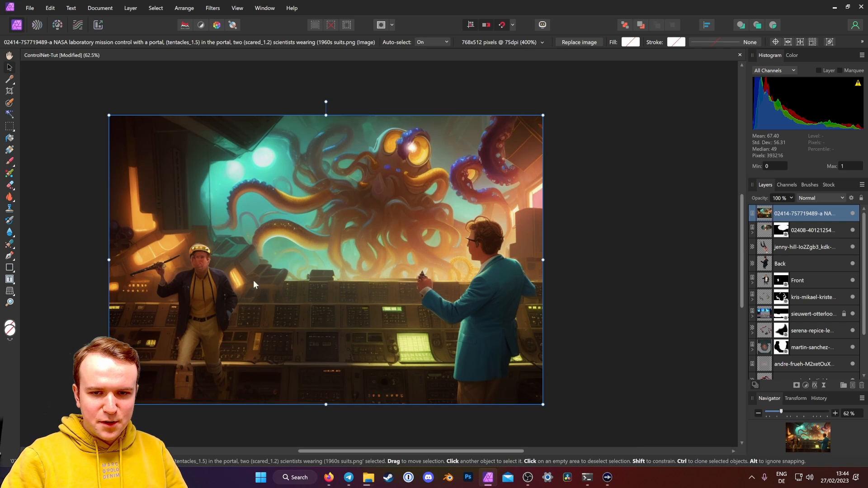
Add a mask to the pasted image and set up a black paint brush with a width of 540 px.
left_click(798, 384)
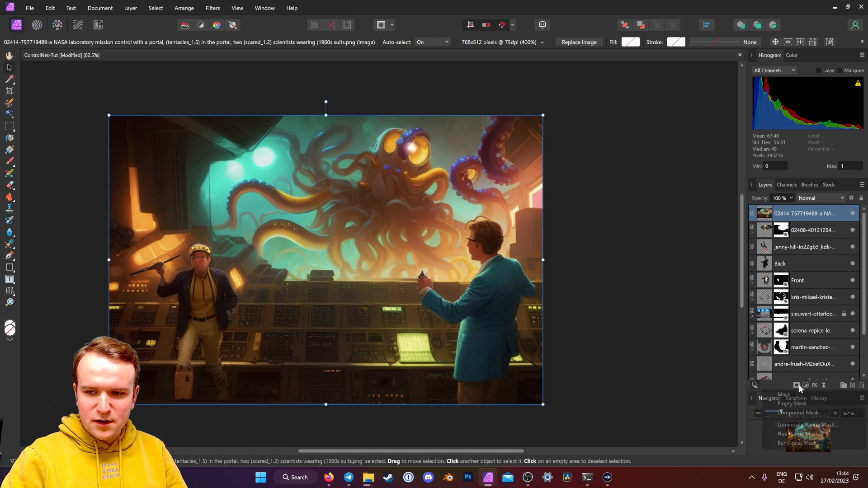
left_click(798, 396)
left_click(9, 161)
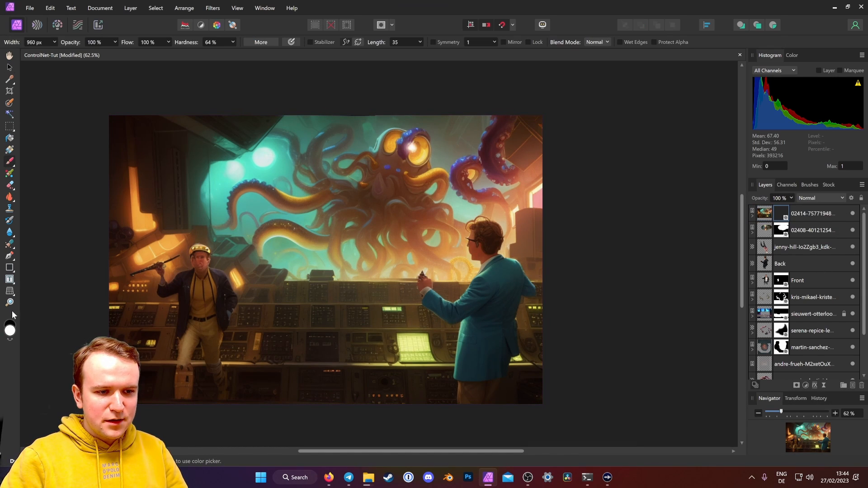
left_click(10, 340)
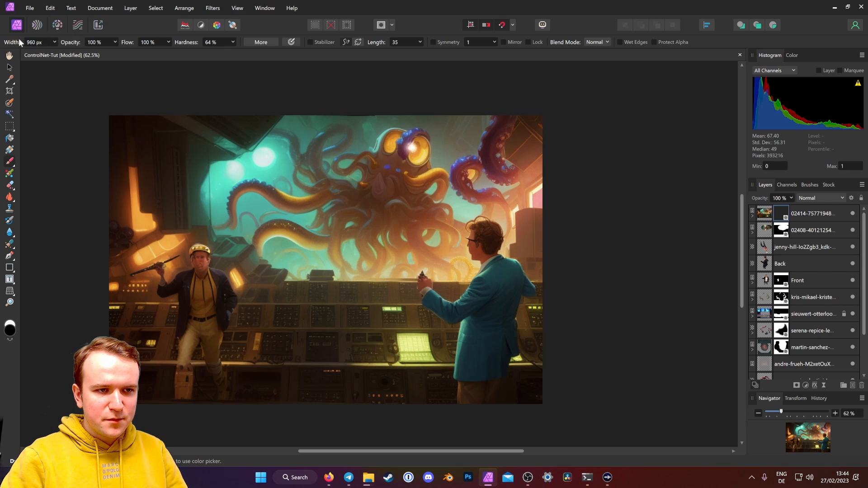
left_click_drag(20, 43, 14, 44)
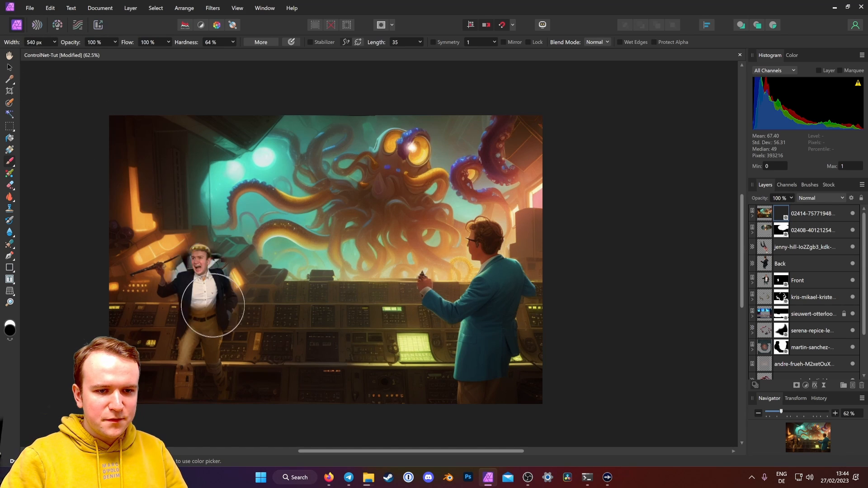
Paint the mask black over the running man to reveal the original screaming man, and restore the surroundings with white.
mouse_move(200, 290)
left_mouse_down()
mouse_move(169, 282)
mouse_move(184, 282)
mouse_move(195, 305)
mouse_move(204, 376)
left_mouse_up()
key("x")
left_click_drag(180, 402, 144, 274)
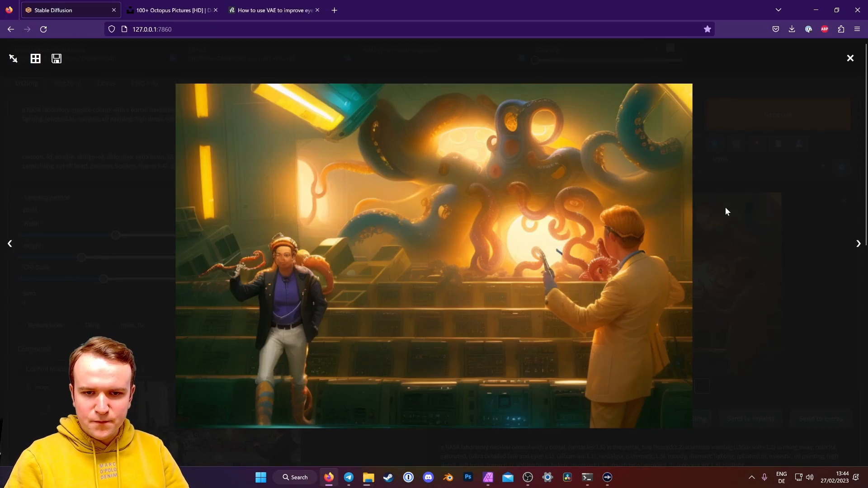
Look through the generated batch in Stable Diffusion for an image with a brightly glowing portal to blend into the composite.
key("Right")
key("Right")
key("Right")
key("Left")
key("Left")
key("Left")
key("Left")
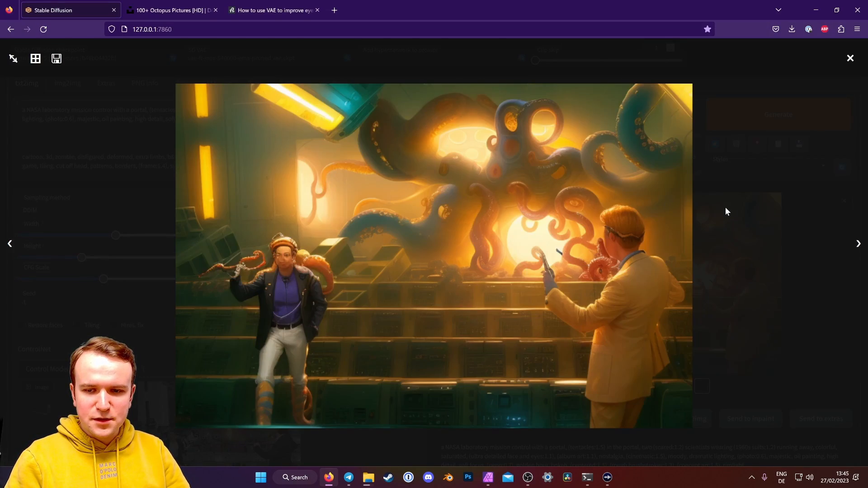
key("Left")
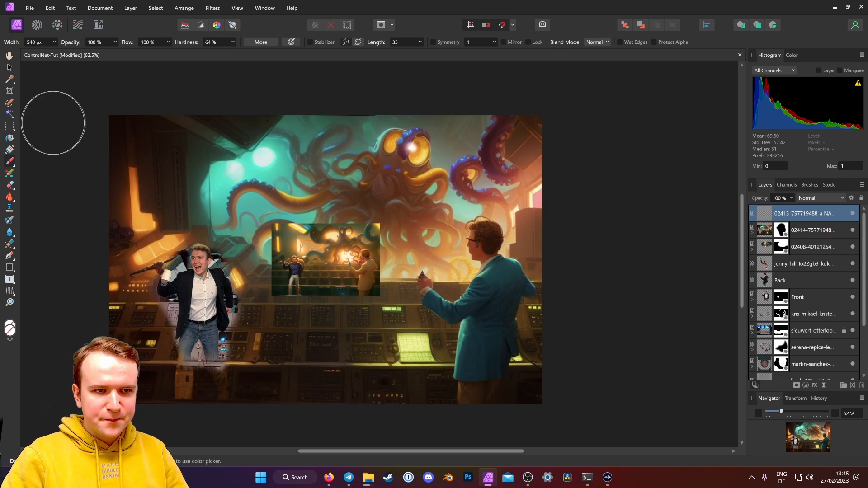
Scale the pasted image with the glowing portal to fill the canvas in Affinity Photo.
left_click(9, 68)
left_click_drag(272, 223, 109, 116)
left_click_drag(379, 295, 542, 404)
Paint black on the 02414 layer's mask to reveal the original control desks, and undo the strokes that expose the seats and side walls.
left_click(813, 247)
left_click(10, 339)
left_click(813, 230)
left_click_drag(312, 312, 193, 403)
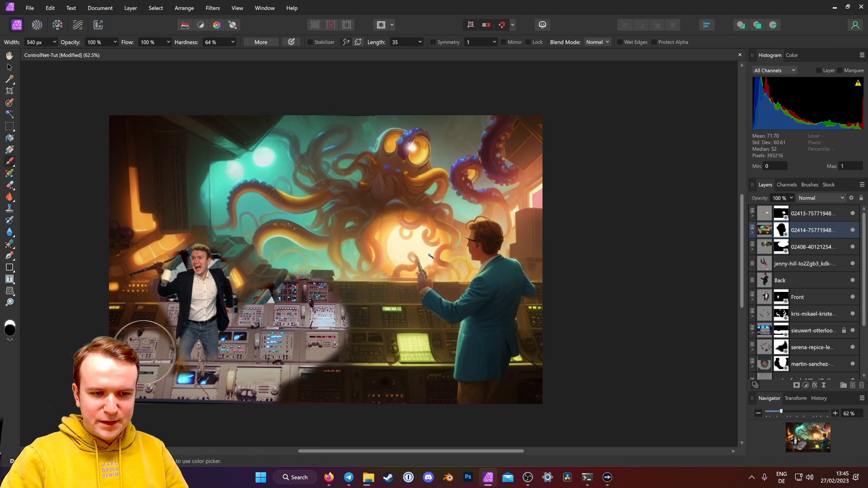
mouse_move(132, 304)
left_mouse_down()
mouse_move(266, 380)
mouse_move(323, 398)
mouse_move(348, 383)
mouse_move(327, 350)
mouse_move(359, 312)
mouse_move(398, 314)
mouse_move(410, 377)
mouse_move(550, 362)
mouse_move(386, 396)
mouse_move(381, 311)
mouse_move(273, 311)
mouse_move(278, 304)
mouse_move(239, 250)
mouse_move(279, 275)
mouse_move(262, 279)
mouse_move(247, 260)
mouse_move(109, 254)
mouse_move(161, 242)
left_mouse_up()
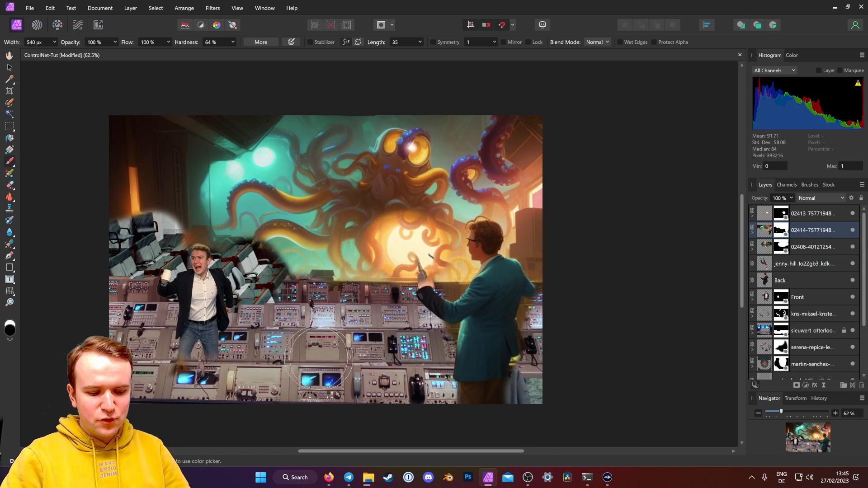
key("ctrl+z")
key("ctrl+z")
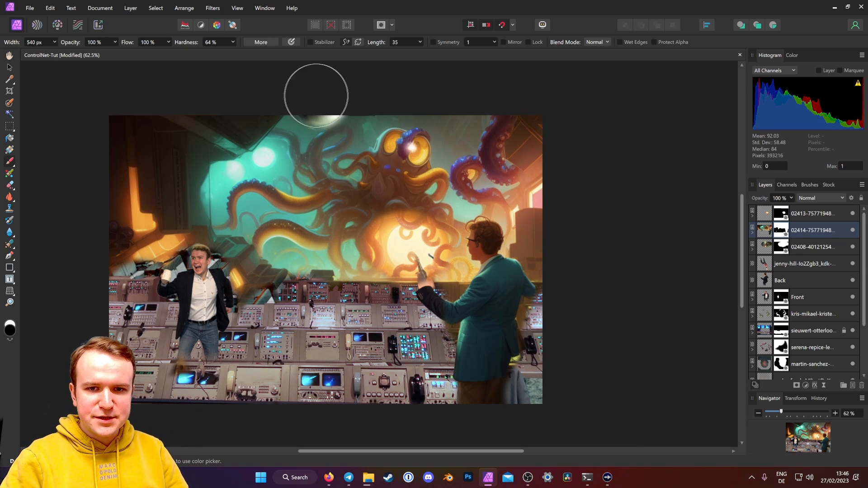
Export the composite as a JPEG named 3 into the ControlNet tutorial folder.
left_click(30, 8)
left_click(43, 233)
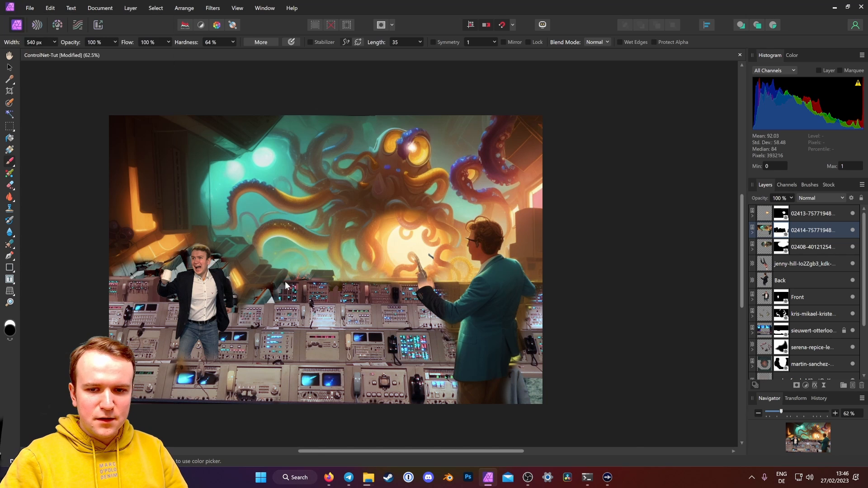
left_click(490, 351)
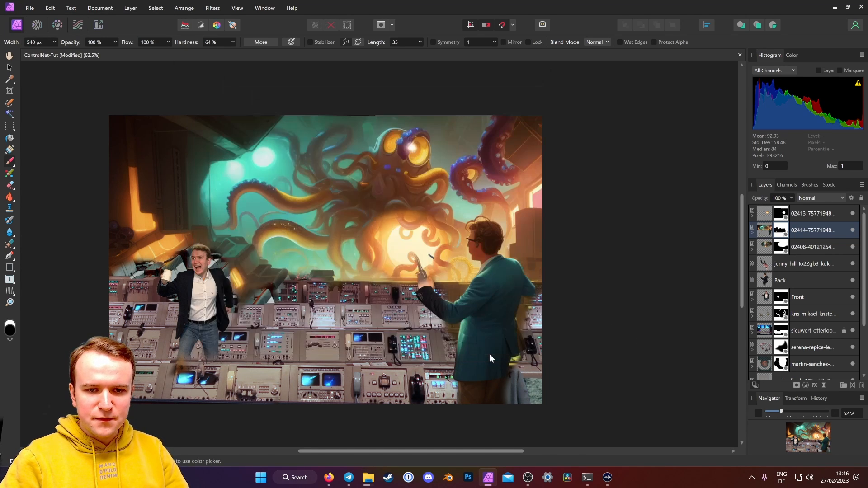
type("3")
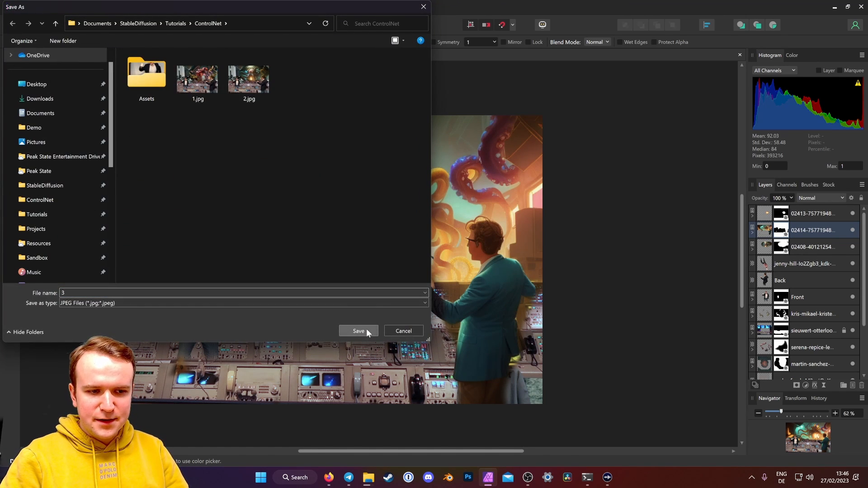
left_click(359, 331)
Switch to Stable Diffusion in the browser and replace the Control Model - 0 input image with 3.jpg.
left_click(329, 478)
left_click(503, 136)
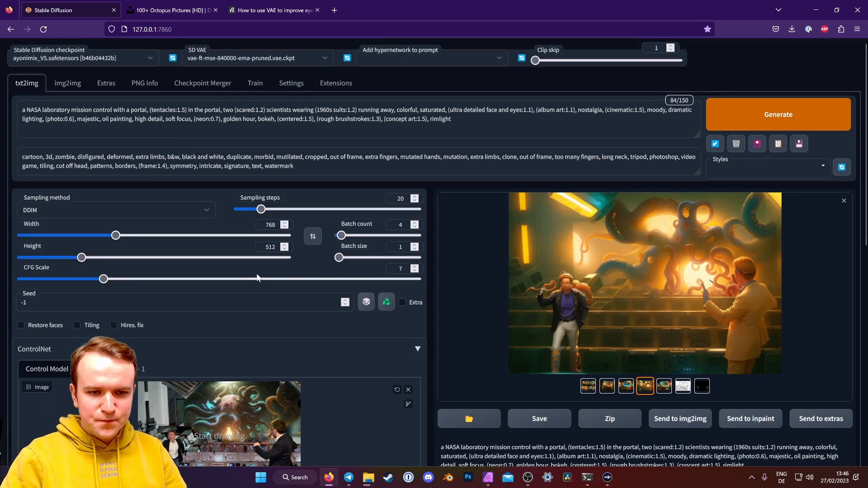
scroll(352, 344, "down", 5)
left_click(408, 98)
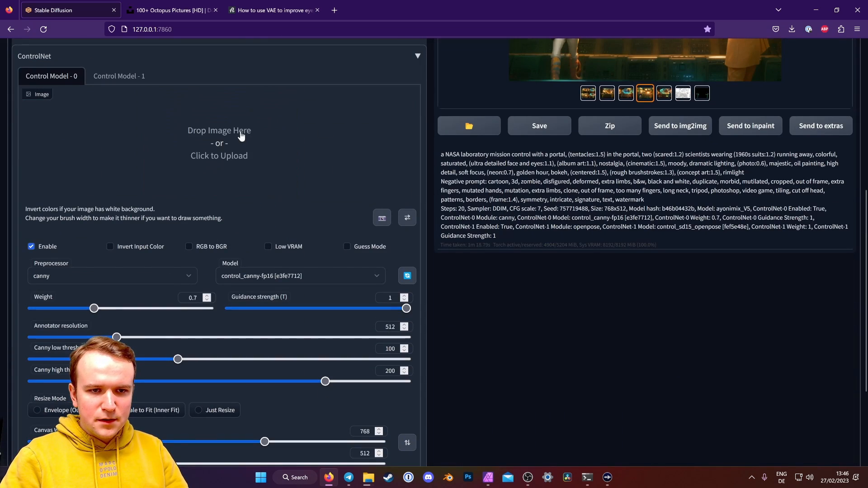
left_click(310, 199)
left_click(354, 79)
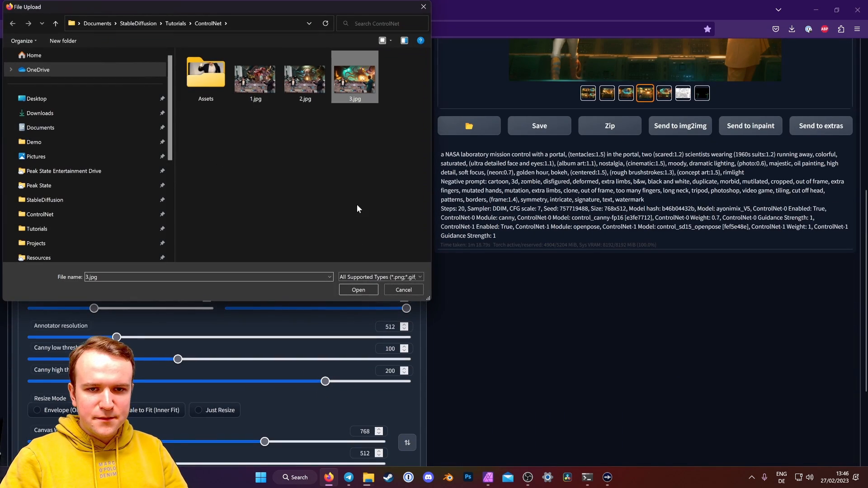
left_click(354, 288)
Replace the openpose input image of Control Model - 1 with 3.jpg, and return to Control Model - 0.
left_click(119, 76)
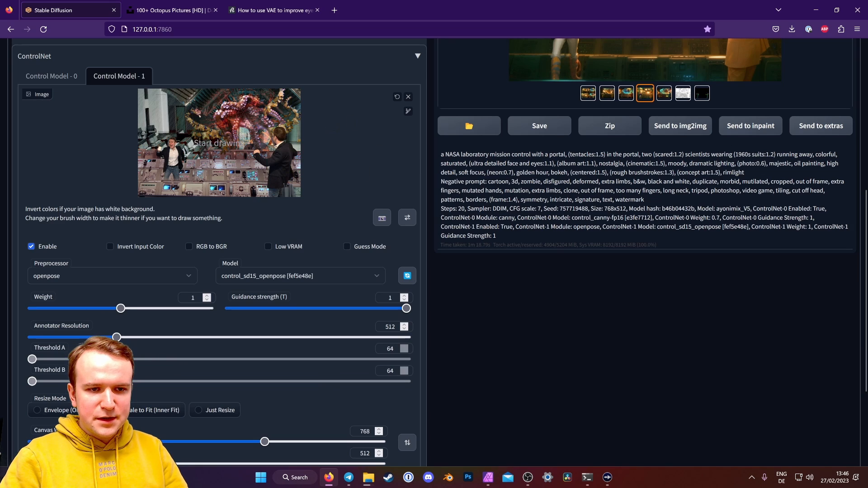
left_click(408, 98)
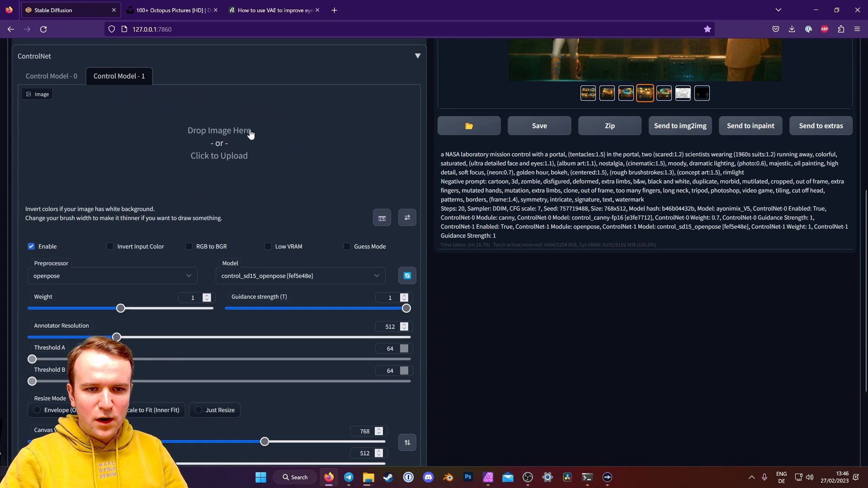
left_click(245, 136)
left_click(354, 78)
left_click(358, 290)
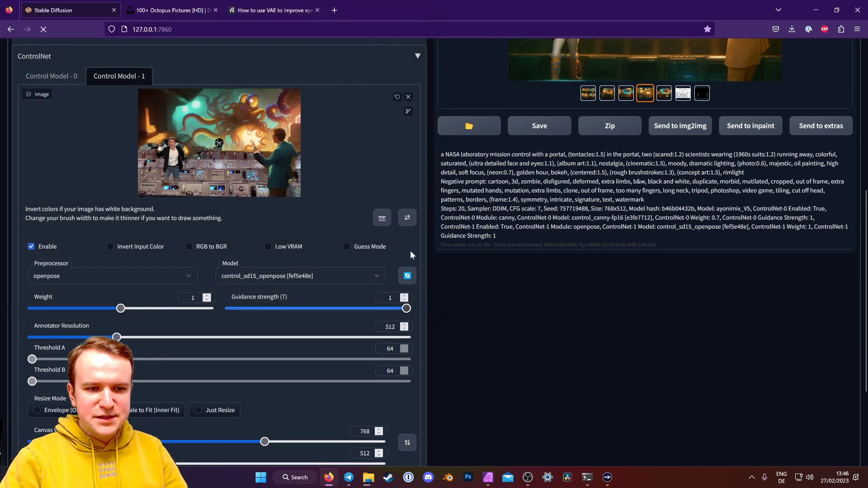
left_click(62, 78)
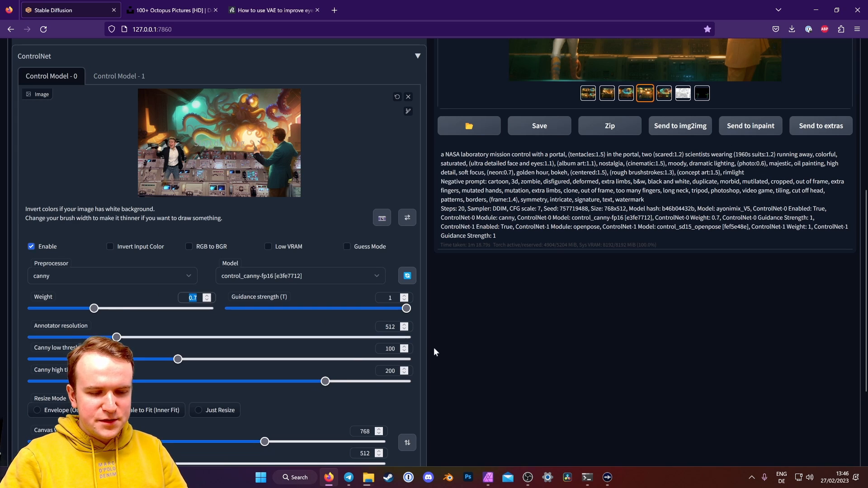
Raise the emphasis of the word portal in the prompt to 1.4.
scroll(289, 194, "up", 6)
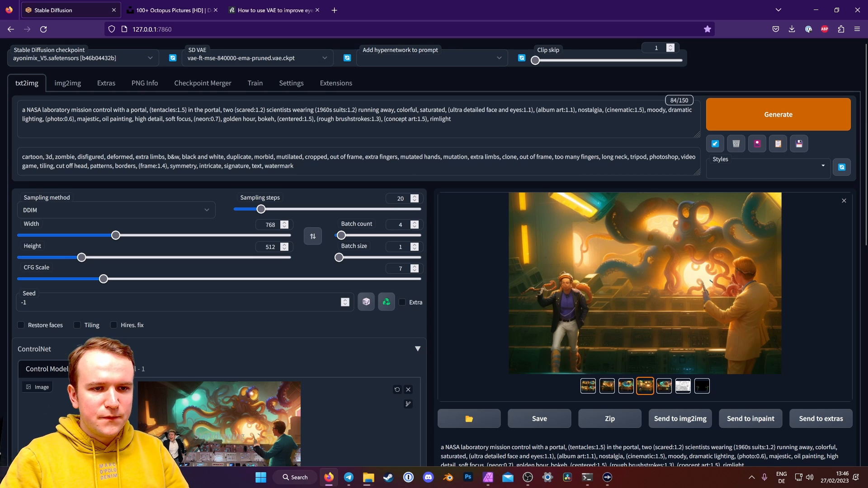
double_click(134, 110)
key("ctrl+Up")
key("ctrl+Up")
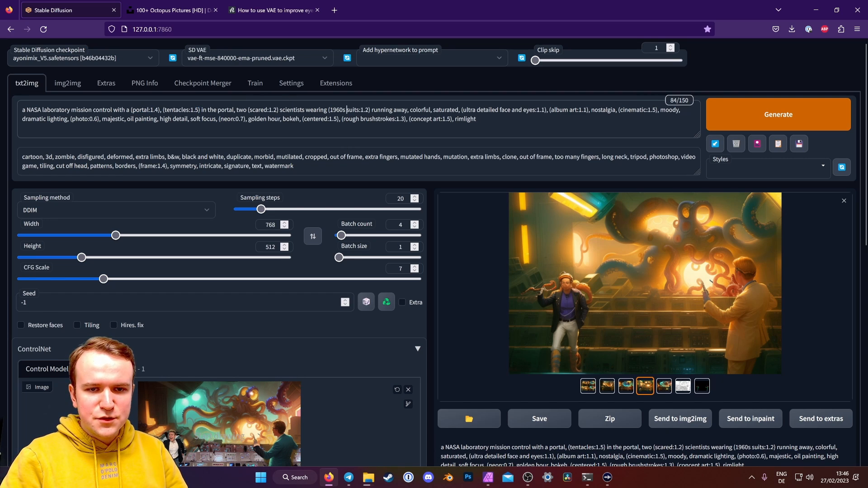
Change the scientists' clothing in the prompt to "(blue suit jackets:1.2) and white collared shirts".
type("black")
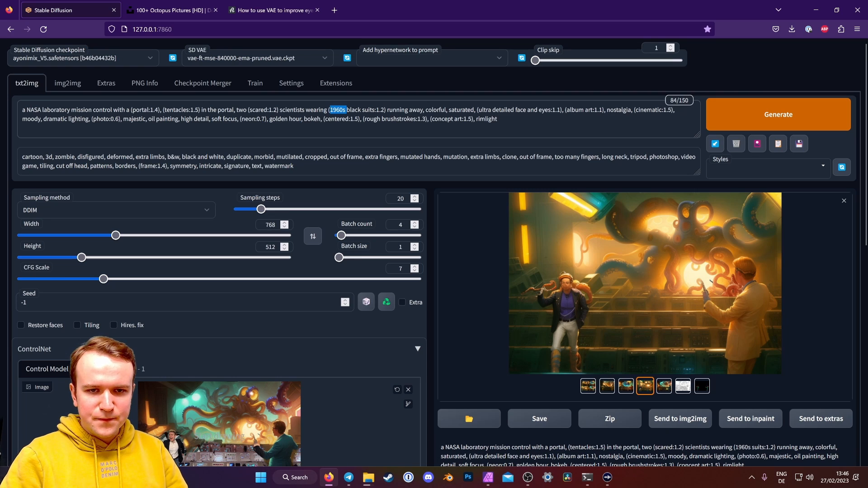
key("BackSpace")
type("blue")
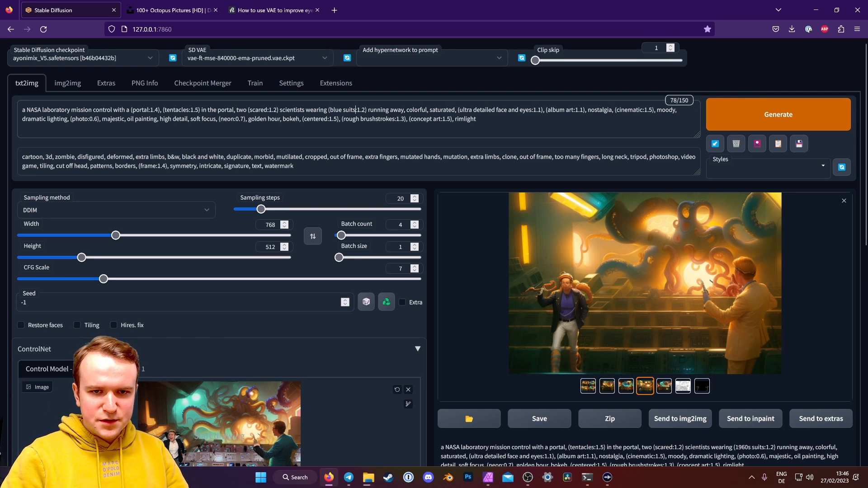
key("BackSpace")
type("jackets")
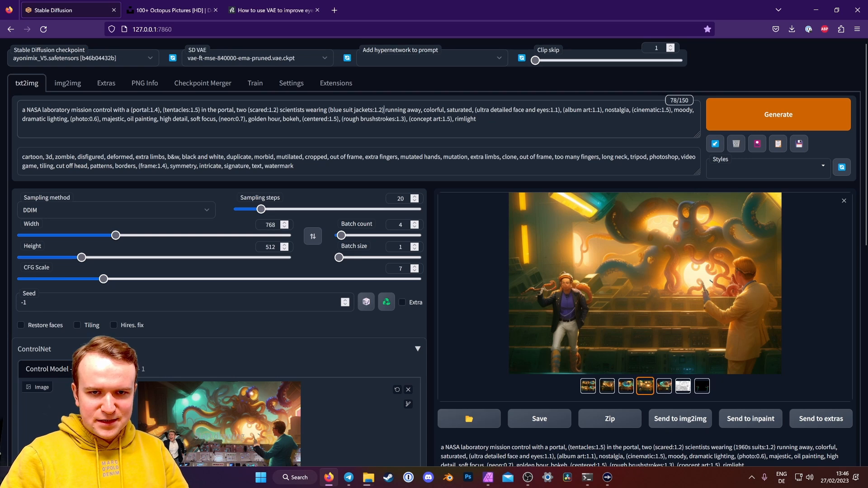
type(" and white ")
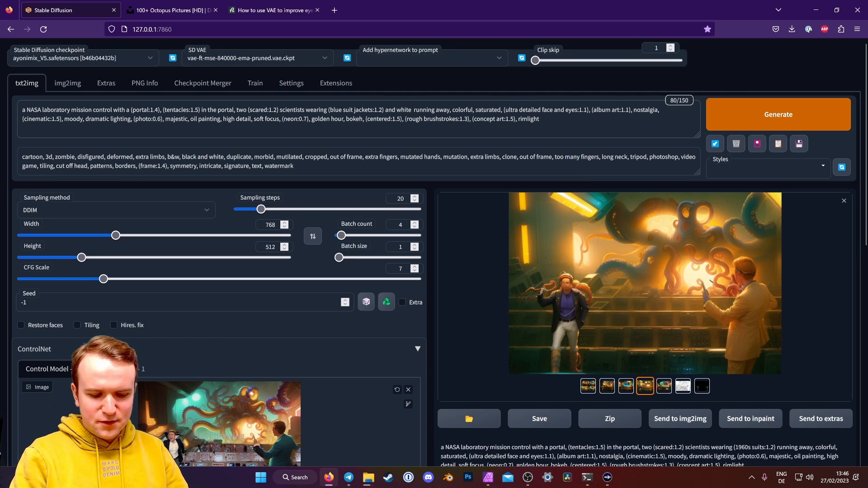
type("shirts collare")
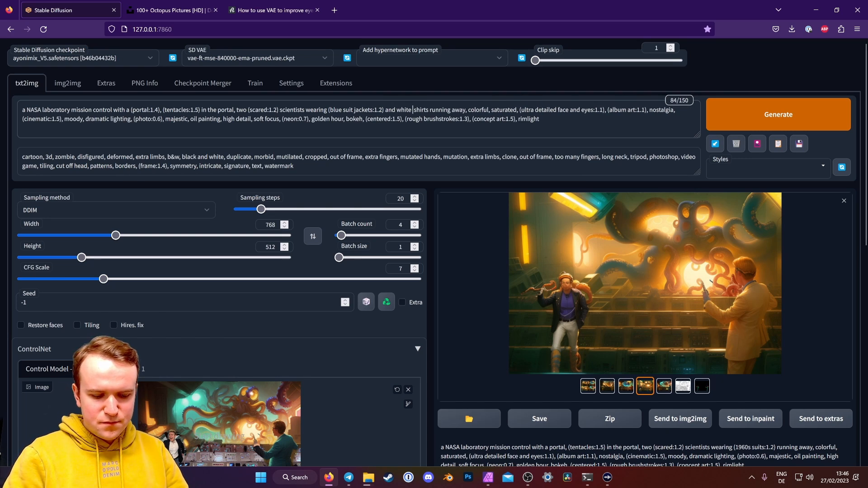
type("d")
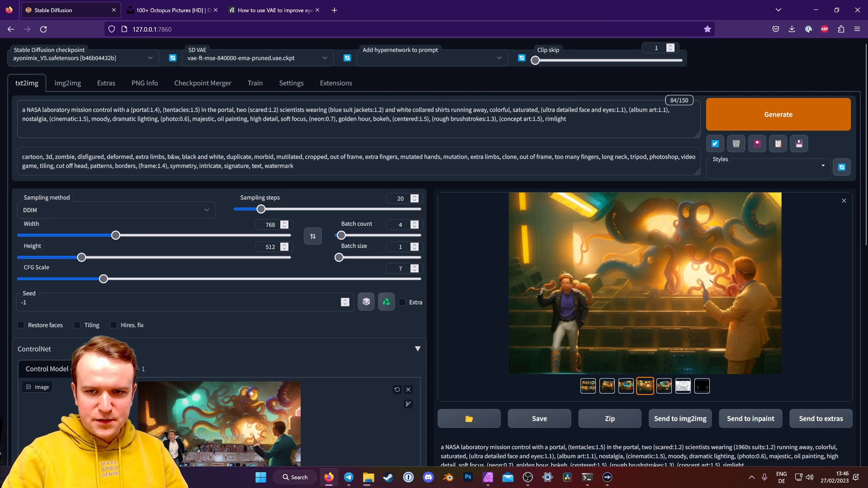
scroll(458, 247, "down", 3)
scroll(447, 231, "up", 2)
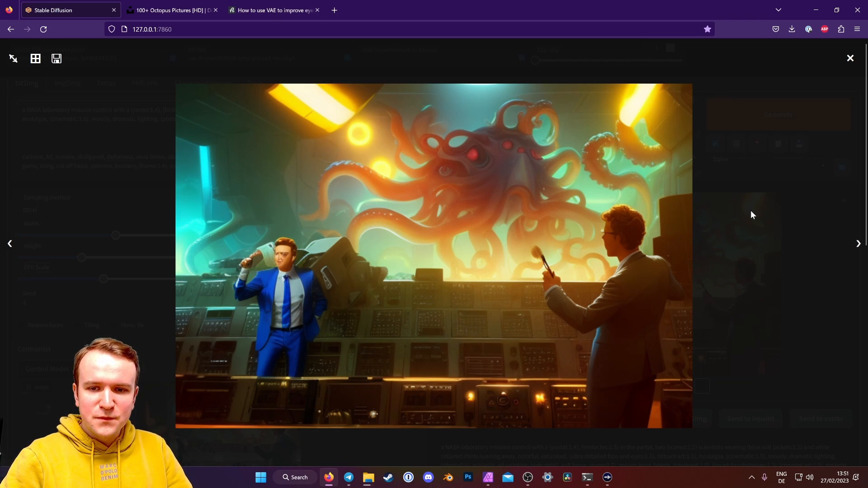
Send the generated image with the blue-suited man to Extras and upscale it by 4 with R-ESRGAN 4x+.
left_click(726, 223)
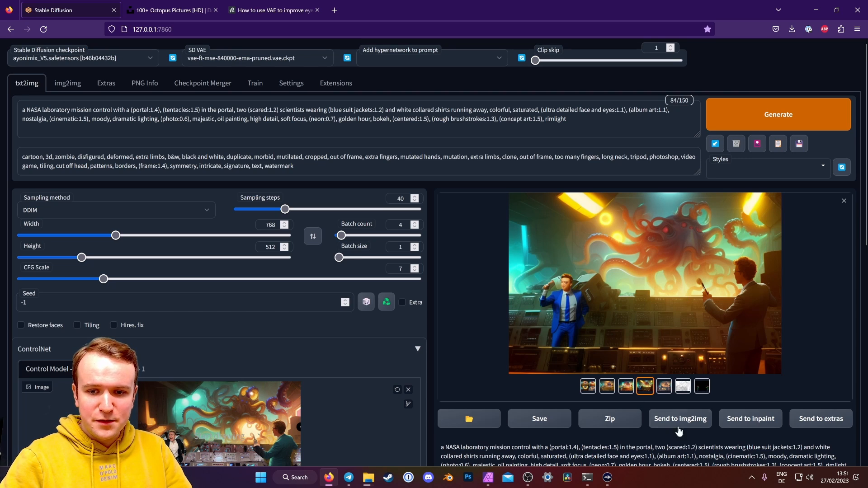
left_click(821, 418)
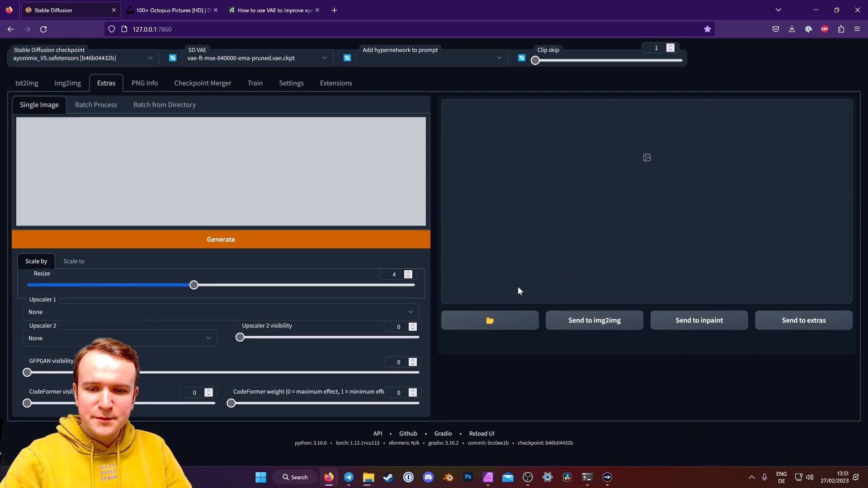
left_click(72, 310)
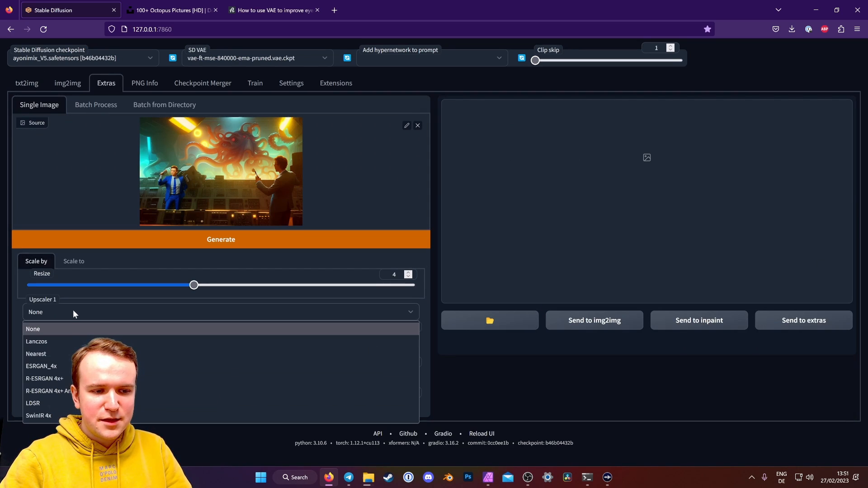
left_click(66, 378)
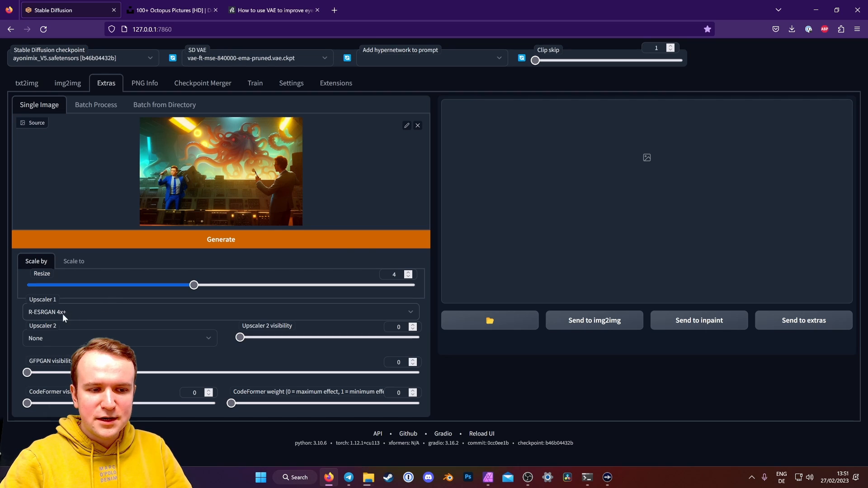
left_click(323, 242)
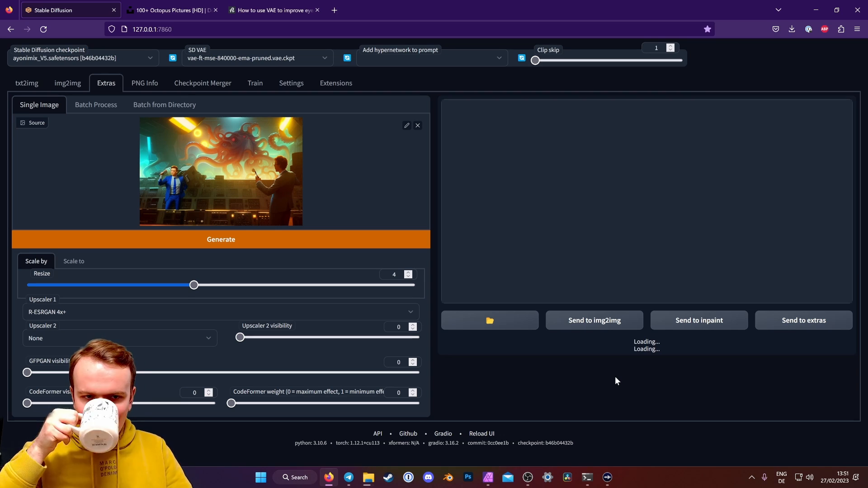
Copy the upscaled image, paste it into the Affinity Photo composite, and place its layer above all others.
left_click(494, 153)
left_click(520, 163)
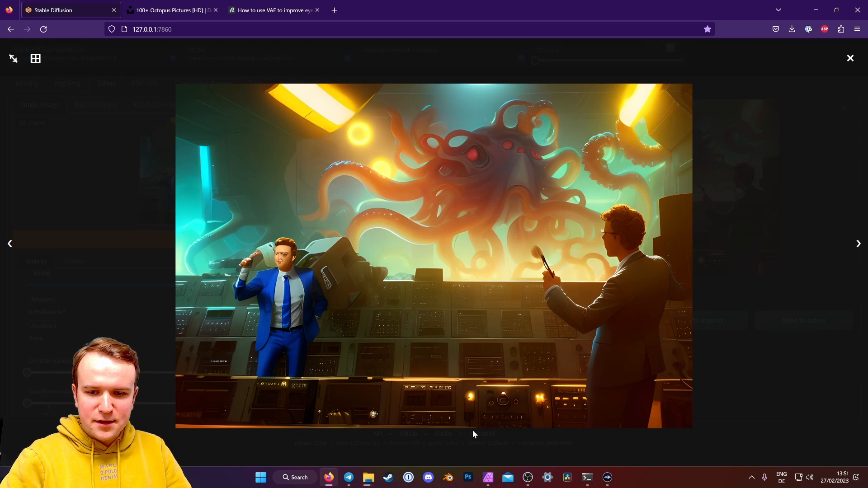
right_click(443, 186)
left_click(475, 227)
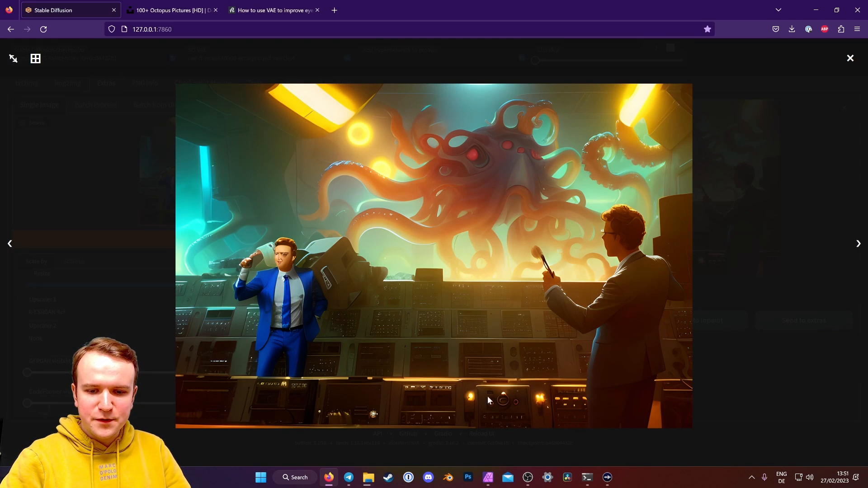
left_click(489, 478)
key("ctrl+v")
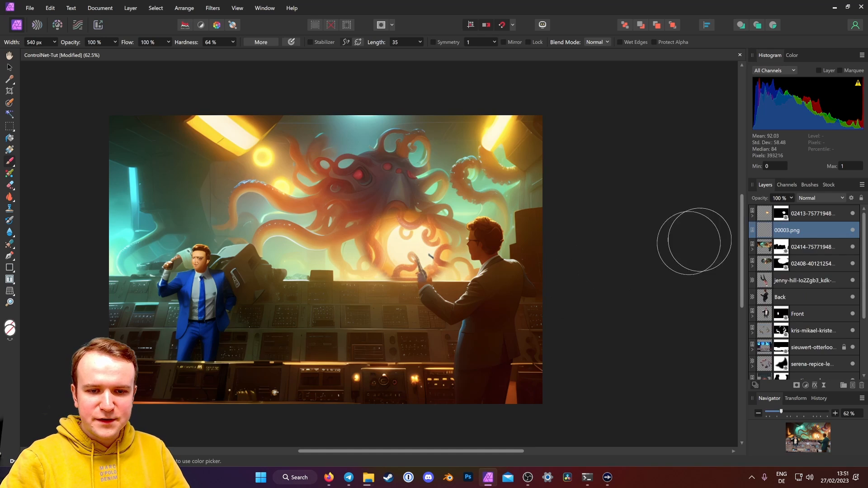
left_click_drag(801, 233, 806, 204)
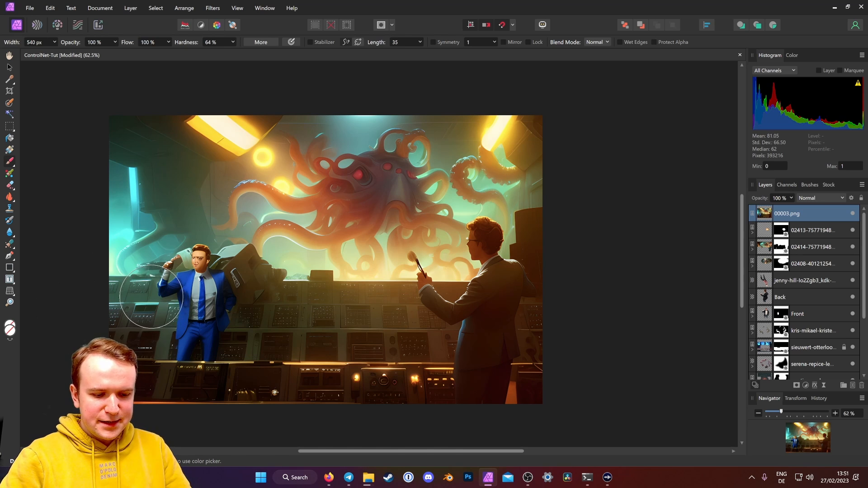
Add a mask to the 00003.png layer and paint black over the blue-suited man's face and raised hand to reveal the originals.
key("ctrl+plus")
key("ctrl+plus")
key("ctrl+plus")
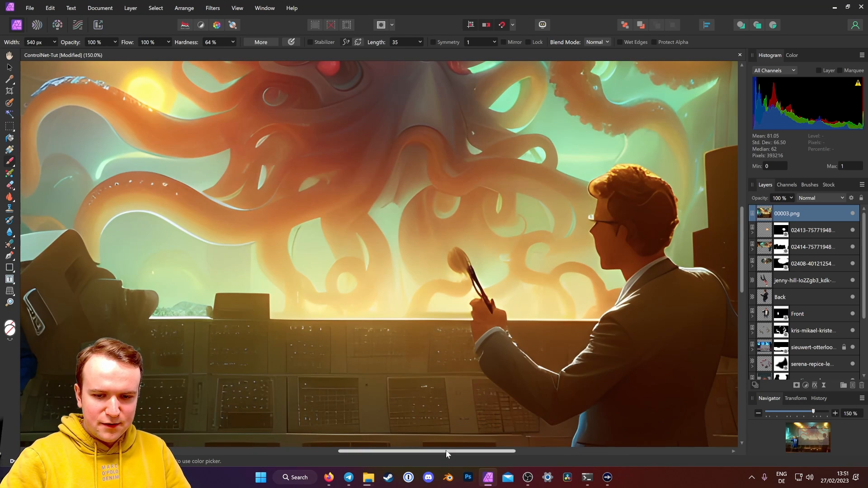
left_click_drag(446, 452, 319, 452)
scroll(290, 359, "down", 5)
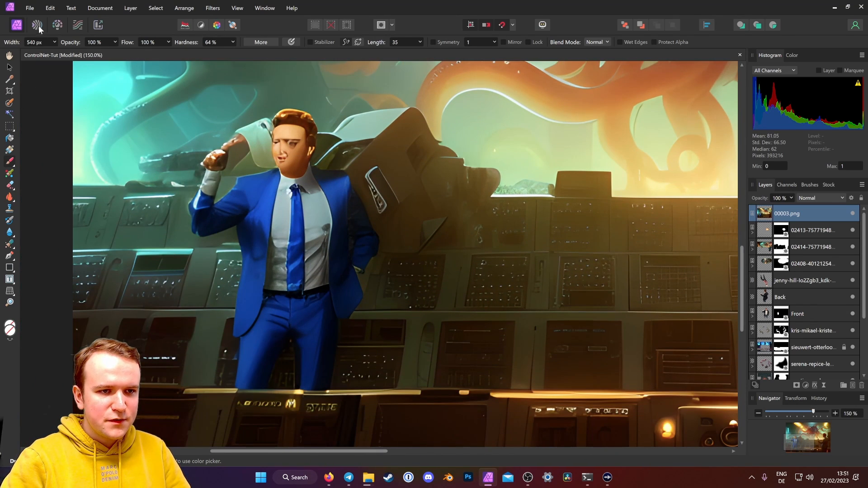
left_click_drag(18, 44, 7, 44)
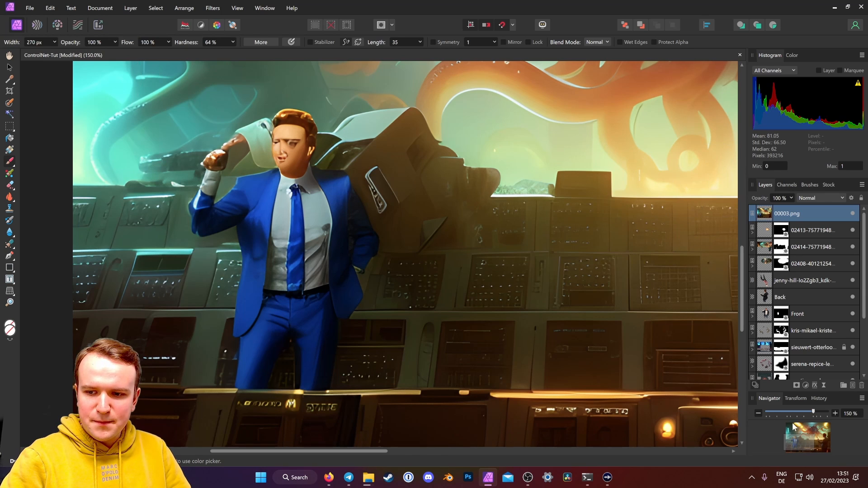
left_click(797, 386)
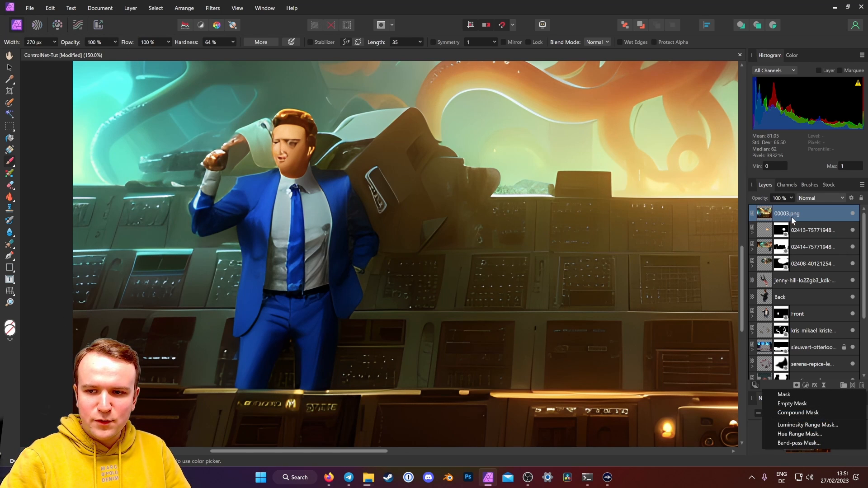
left_click(785, 395)
mouse_move(312, 163)
left_mouse_down()
mouse_move(290, 138)
mouse_move(298, 144)
mouse_move(218, 163)
mouse_move(211, 182)
left_mouse_up()
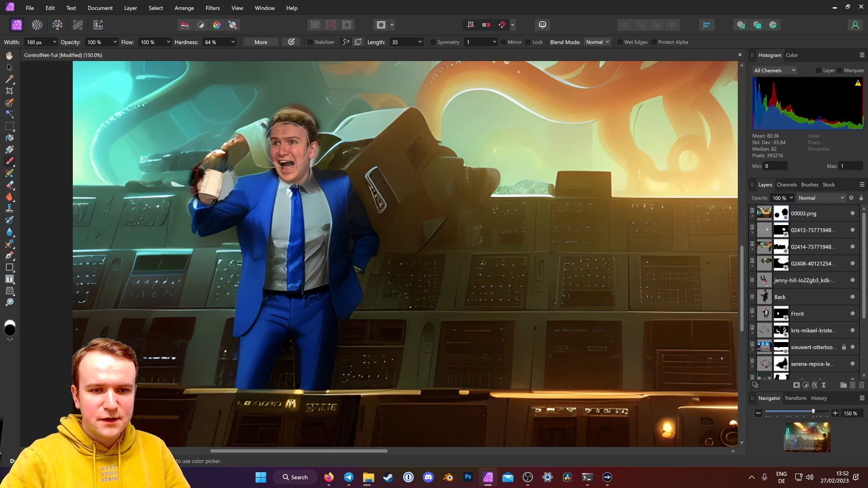
Export the composite as a JPEG named 4 into the ControlNet folder.
scroll(348, 242, "down", 3)
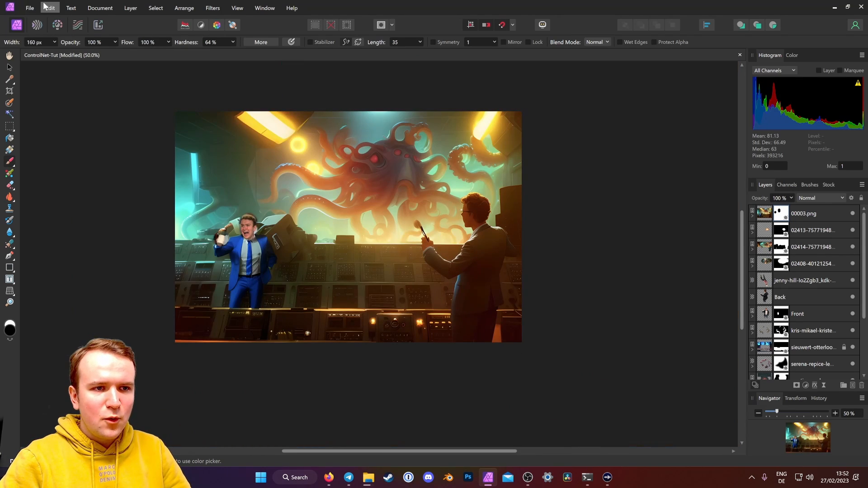
left_click(31, 7)
left_click(75, 233)
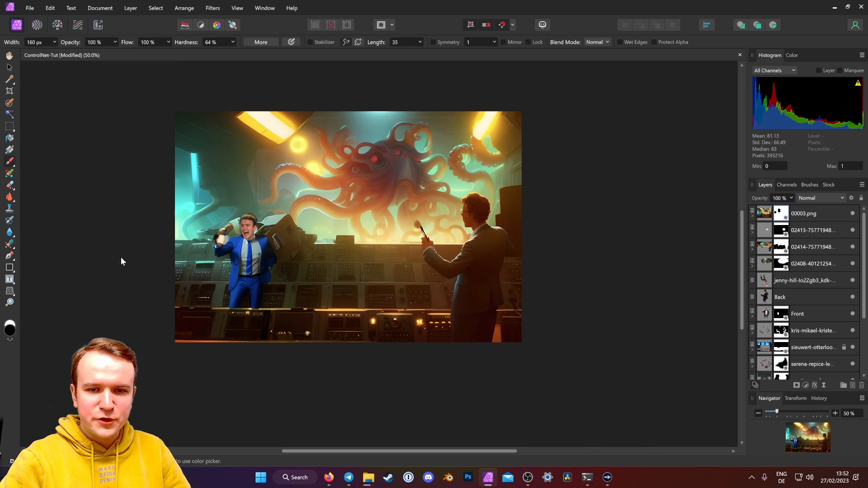
left_click(492, 351)
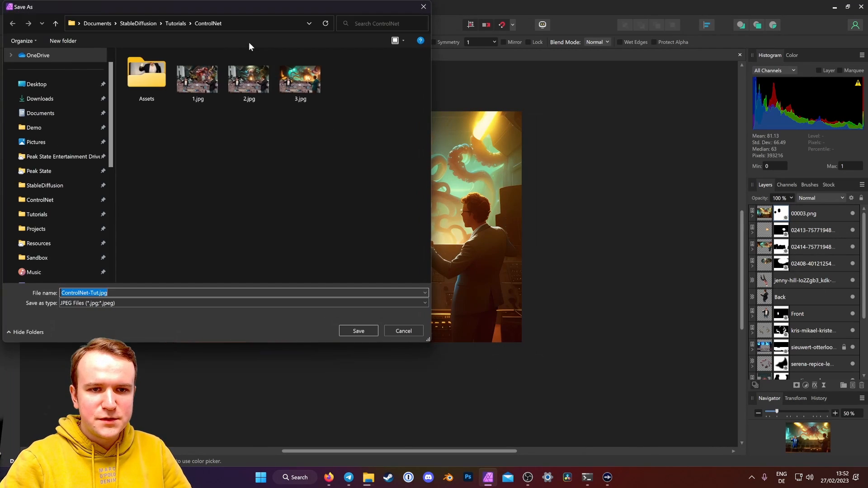
type("4")
left_click(349, 331)
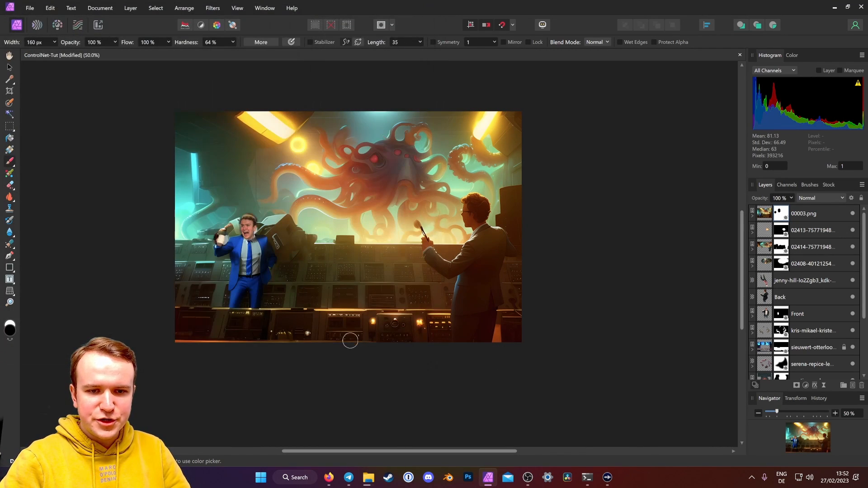
Switch to Stable Diffusion, send the generated image with its prompt to img2img, and replace the source image with 4.jpg.
left_click(329, 478)
left_click(21, 85)
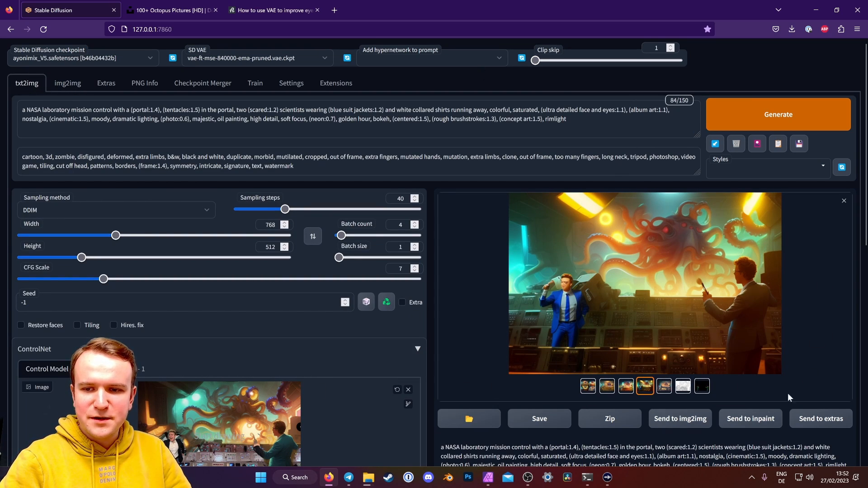
left_click(680, 420)
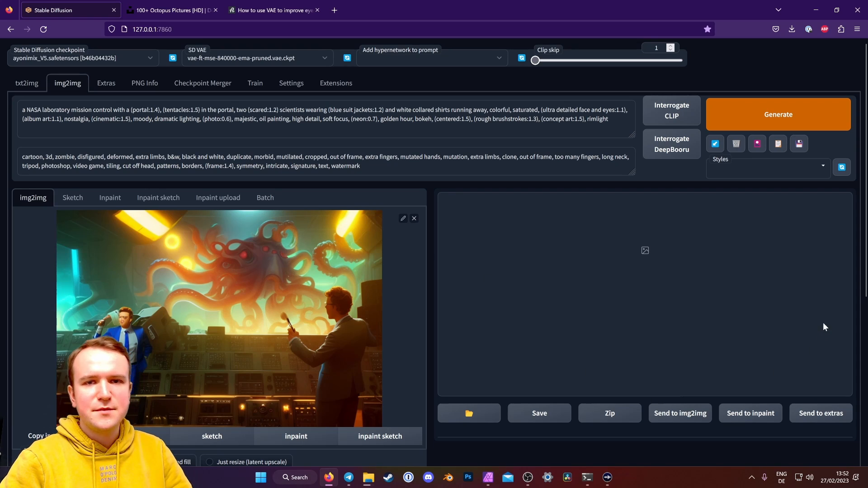
scroll(424, 177, "down", 2)
left_click(414, 170)
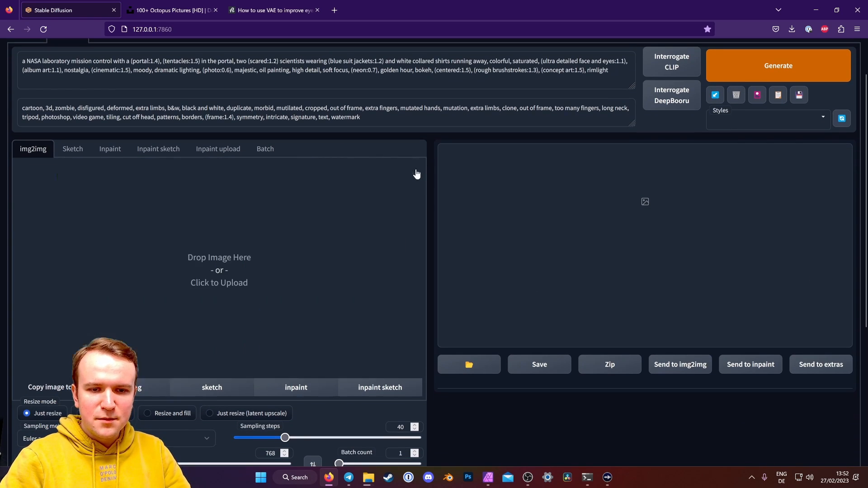
left_click(404, 79)
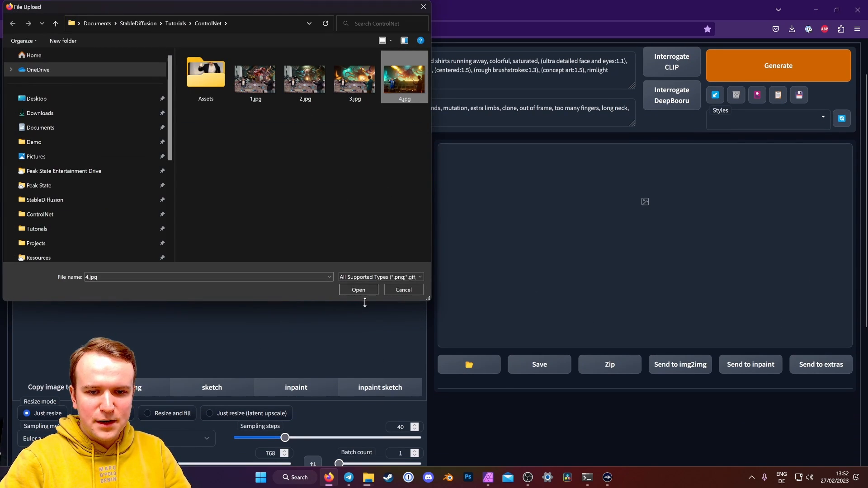
left_click(358, 289)
Load 4.jpg into Control Model - 0 of ControlNet and enable that unit.
scroll(561, 403, "down", 10)
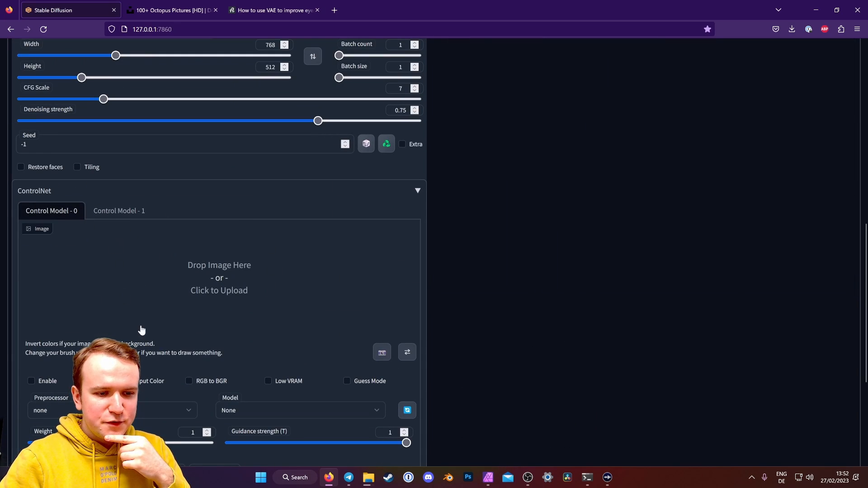
left_click(143, 278)
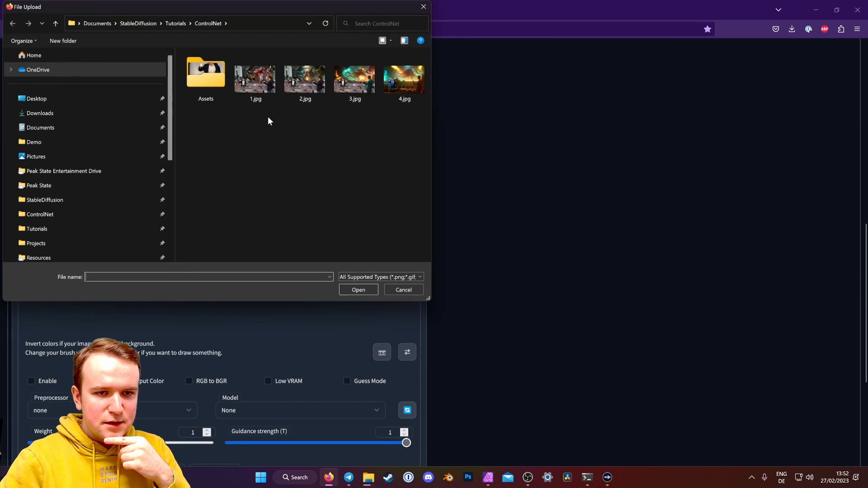
left_click(399, 81)
left_click(355, 287)
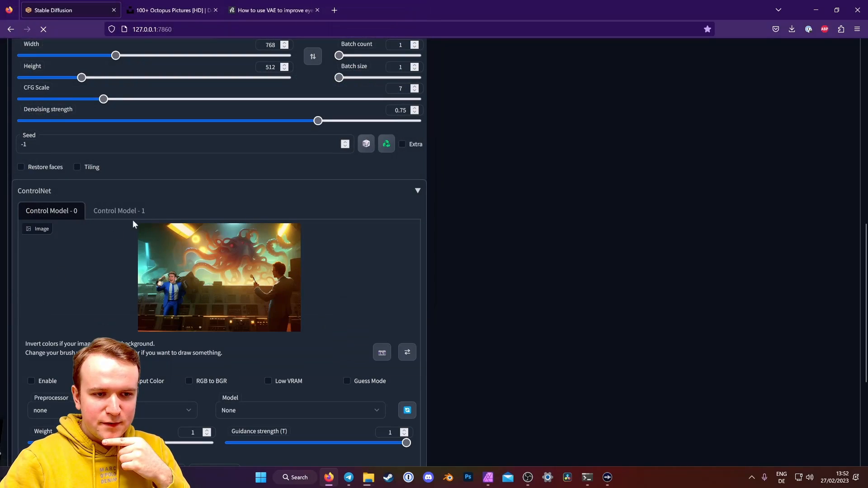
left_click(32, 381)
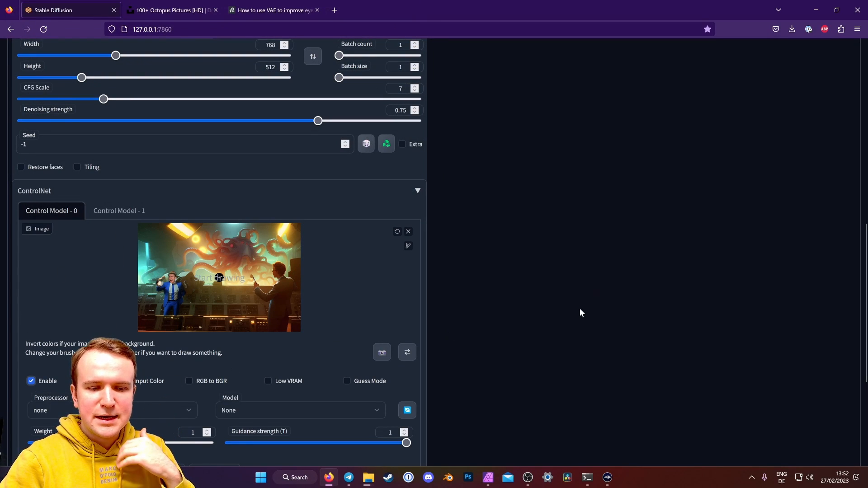
Set Control Model - 0 to the openpose preprocessor and control_sd15_openpose model, with a canvas width of 768.
scroll(543, 258, "down", 2)
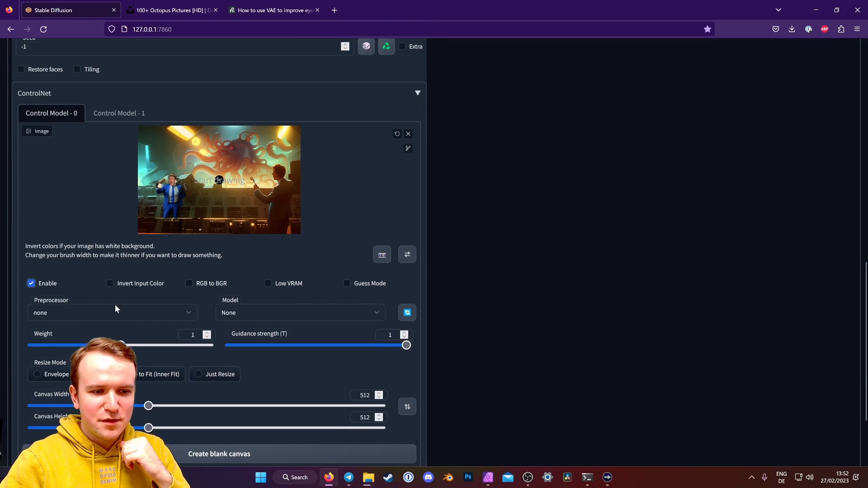
left_click(100, 310)
left_click(64, 245)
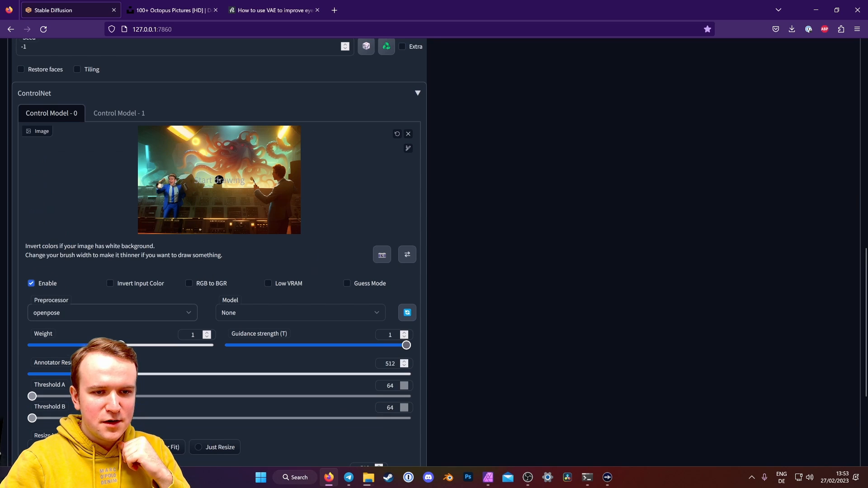
left_click(266, 311)
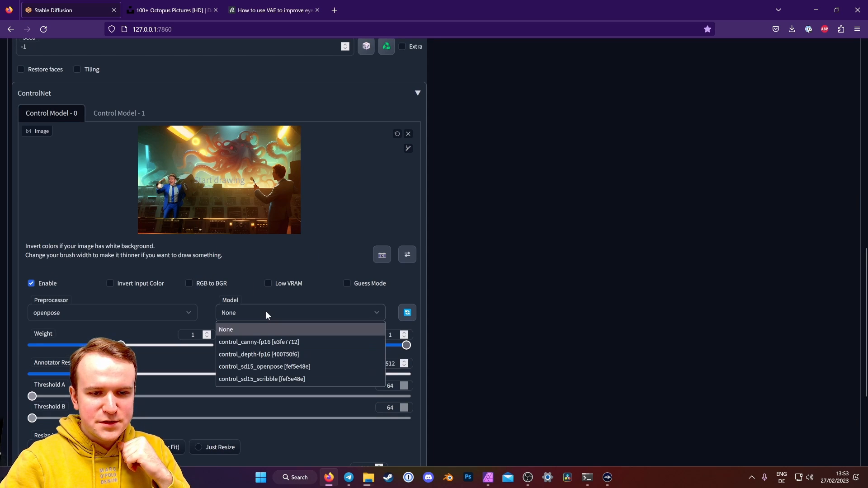
left_click(262, 367)
scroll(500, 332, "down", 2)
scroll(500, 329, "down", 2)
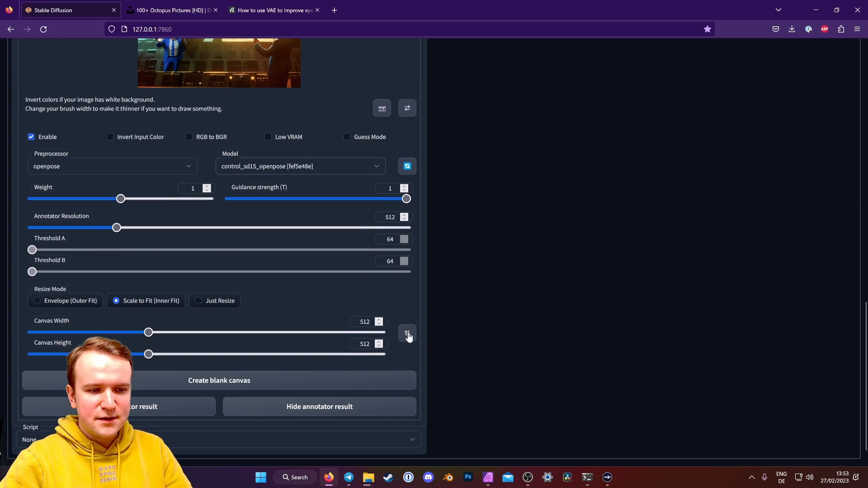
double_click(365, 322)
type("768")
Copy the img2img picture to inpaint and mask the whole blue-suited man, including his raised arm, with a suitably sized brush.
scroll(503, 335, "up", 12)
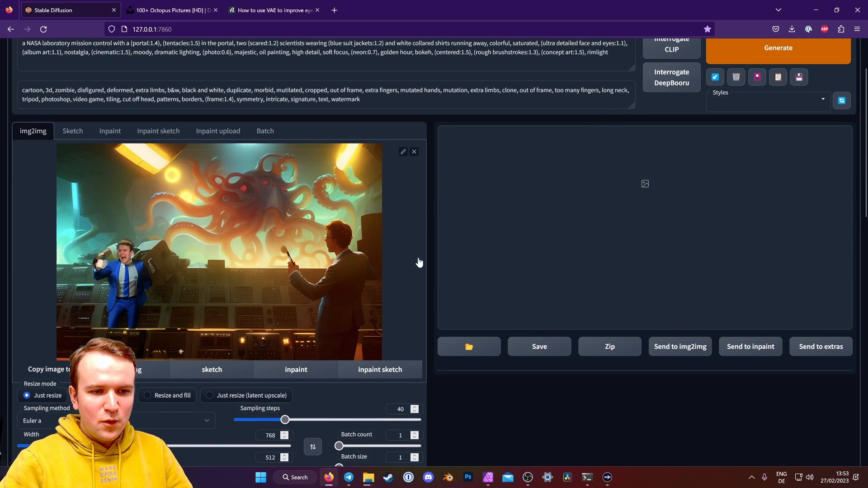
left_click(307, 372)
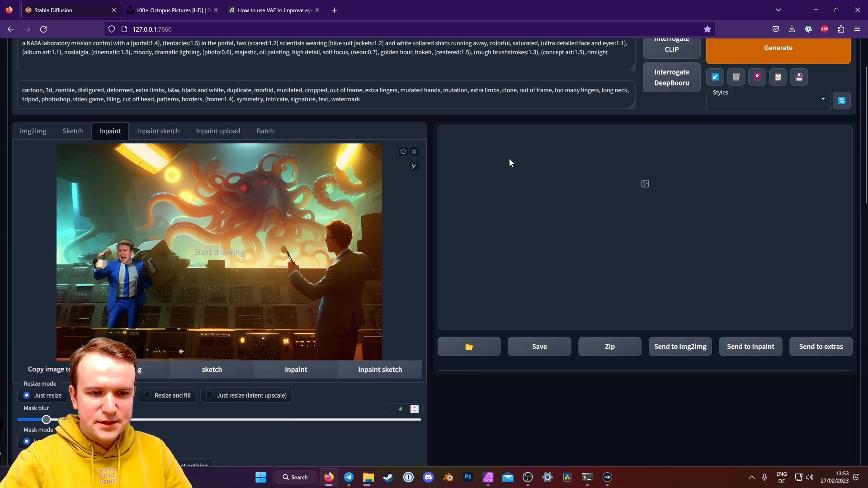
left_click(415, 166)
left_click_drag(342, 177, 349, 174)
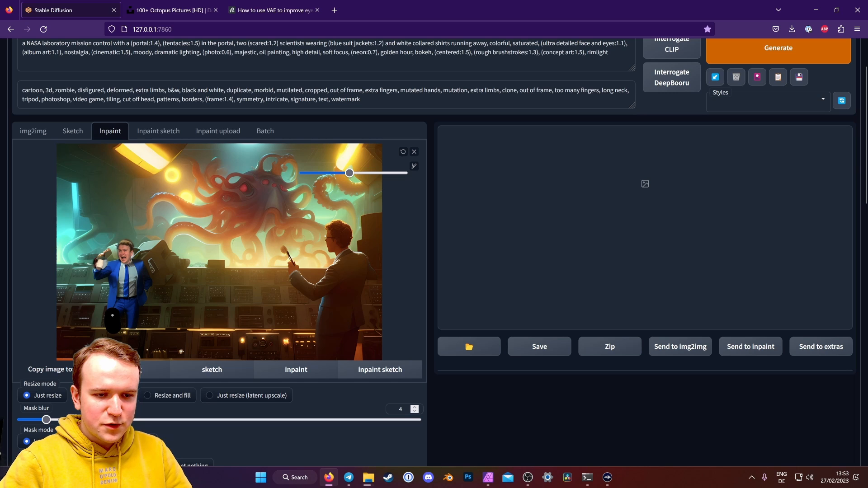
mouse_move(112, 316)
left_mouse_down()
mouse_move(95, 267)
mouse_move(119, 267)
mouse_move(140, 300)
mouse_move(124, 282)
mouse_move(131, 258)
left_mouse_up()
scroll(4, 337, "down", 3)
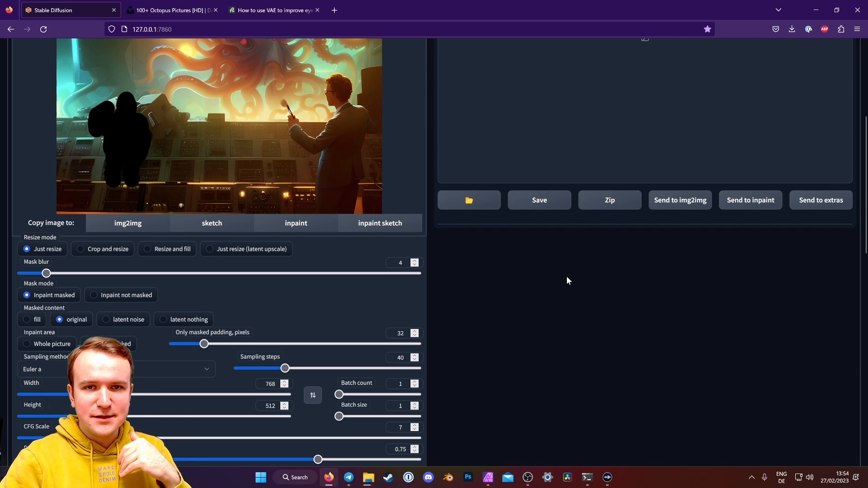
scroll(508, 290, "up", 3)
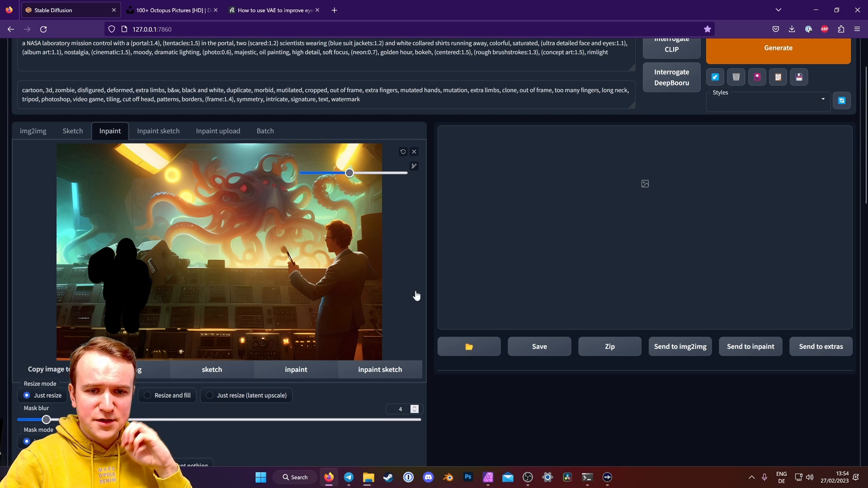
Set the inpainting denoising strength to 0.65, choose the DDIM sampling method, and turn on Restore faces.
scroll(431, 290, "down", 4)
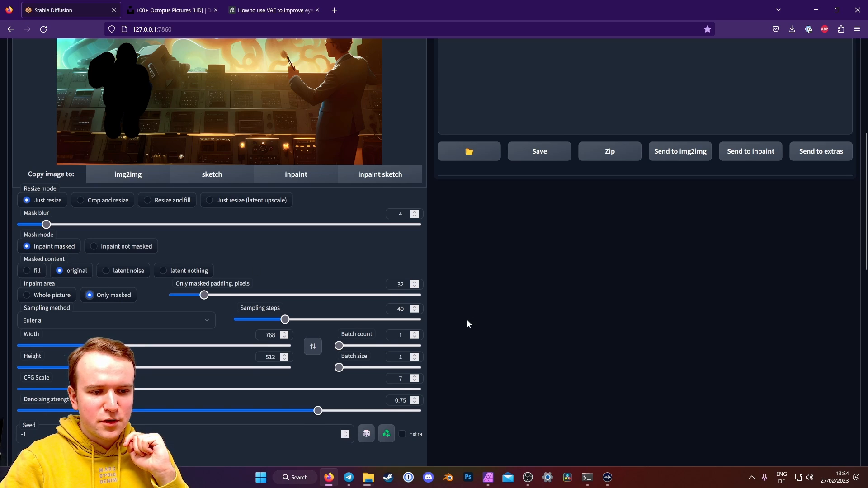
scroll(468, 323, "down", 2)
left_click_drag(318, 361, 278, 362)
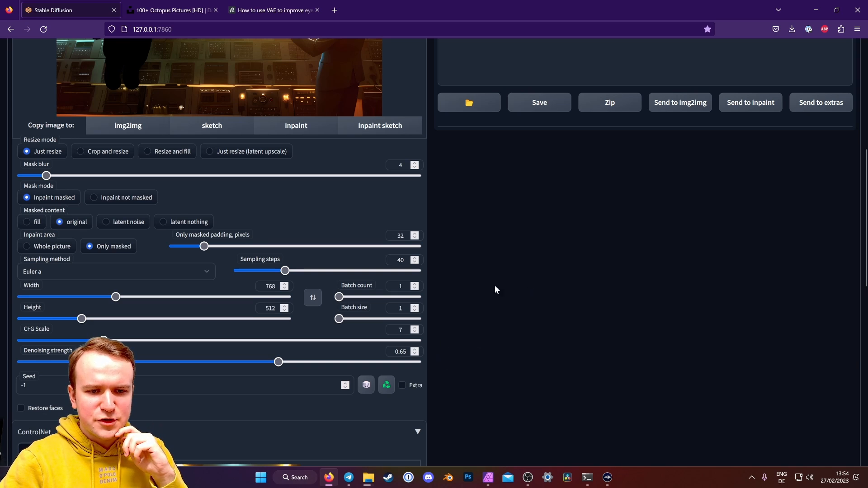
left_click(121, 268)
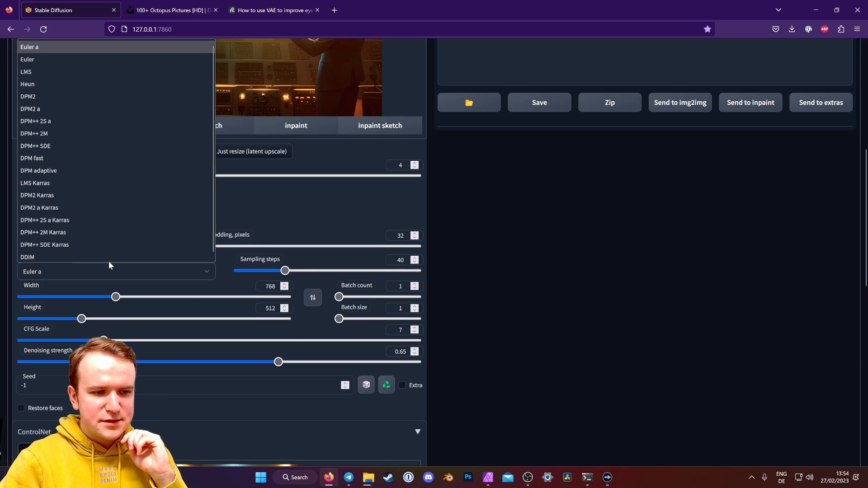
left_click(131, 253)
scroll(542, 304, "down", 2)
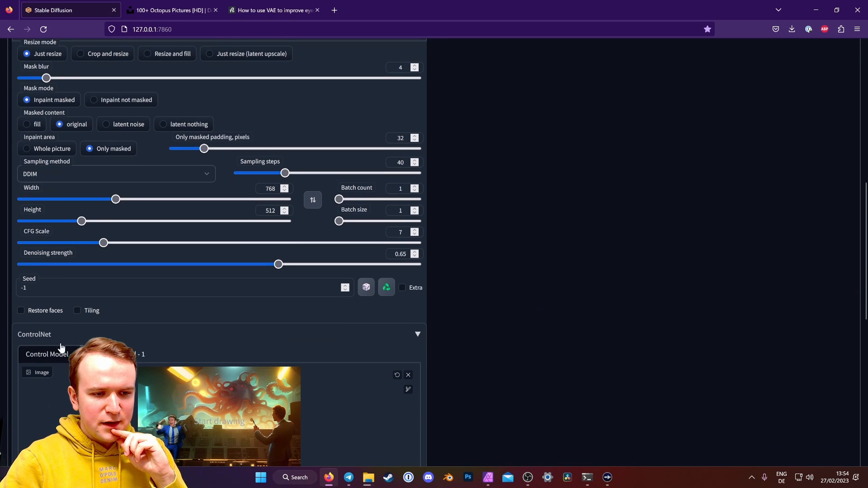
left_click(20, 311)
Set the inpaint generation size to portrait, with a width of 512 and a height of 768.
scroll(487, 305, "up", 8)
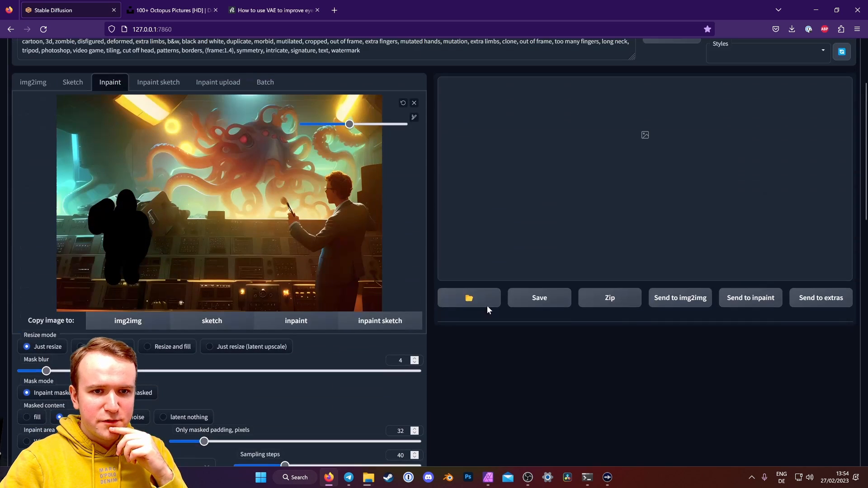
scroll(474, 318, "down", 5)
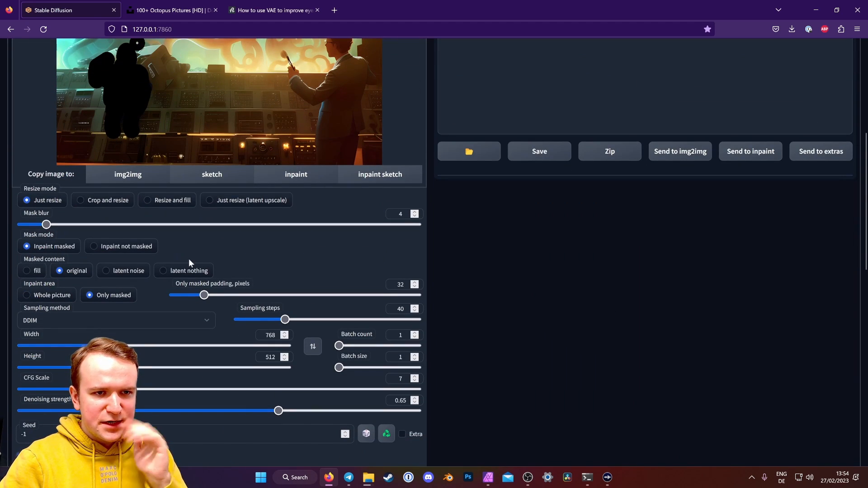
double_click(271, 357)
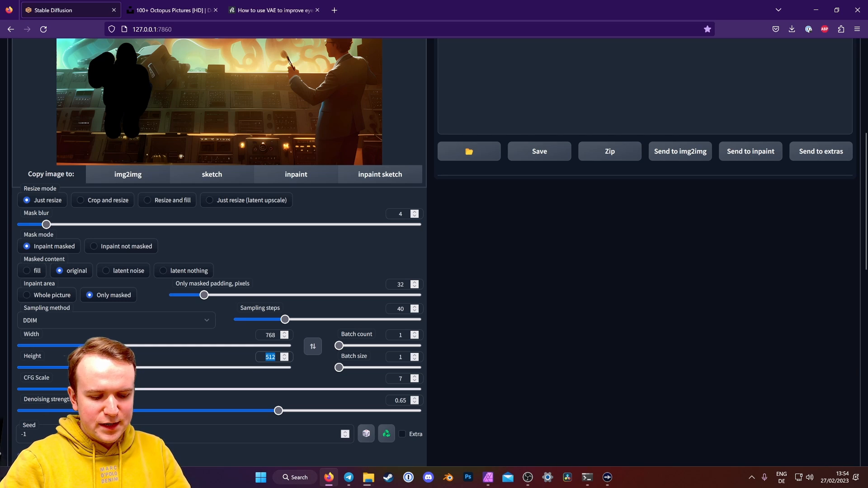
type("768")
double_click(271, 335)
type("512")
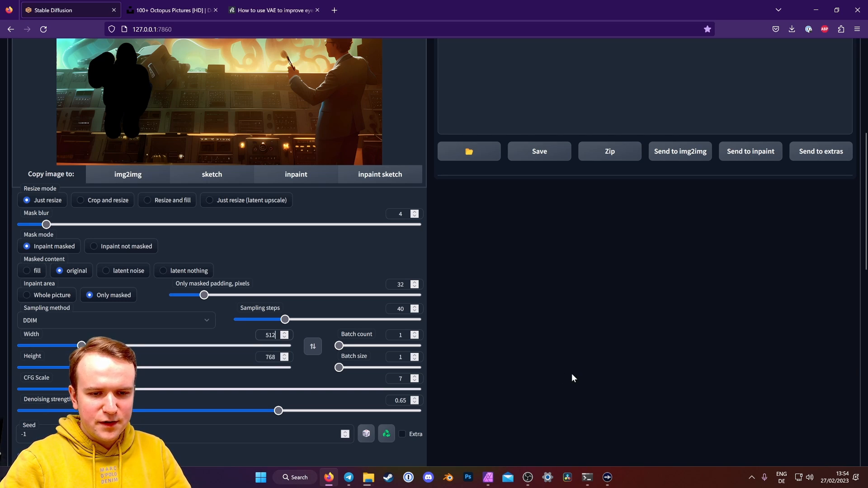
Delete the laboratory, portal and tentacles description from the img2img prompt and replace "two" with "a".
scroll(551, 387, "up", 2)
scroll(552, 390, "up", 3)
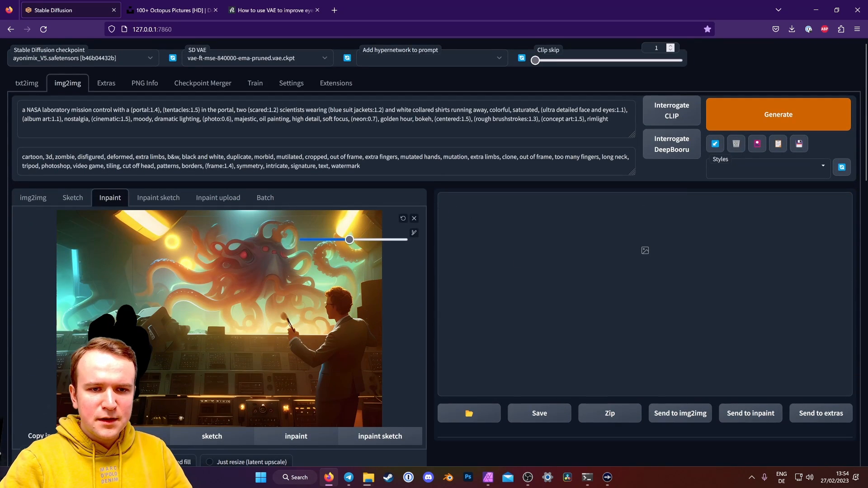
left_click_drag(236, 109, 22, 110)
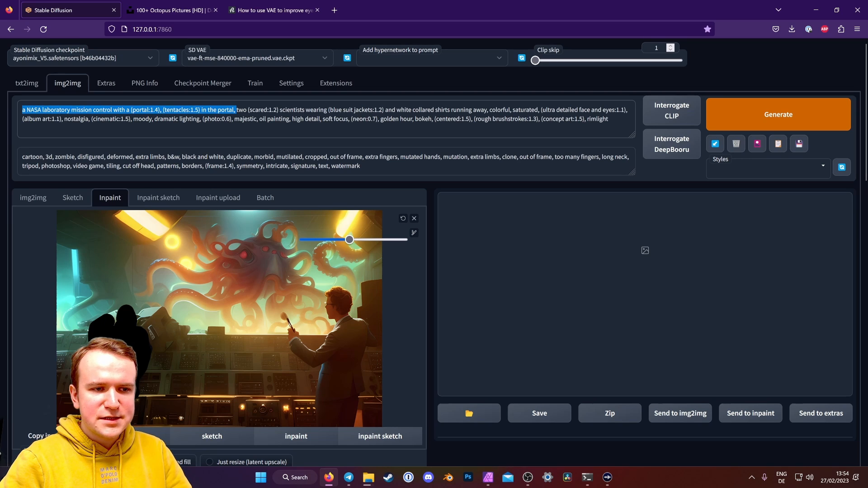
key("BackSpace")
double_click(27, 110)
type("a")
Reword the prompt to a scared man wearing "a (blue suit jackets:1.2) holding a mug of coffee", and generate the inpaint.
double_click(72, 110)
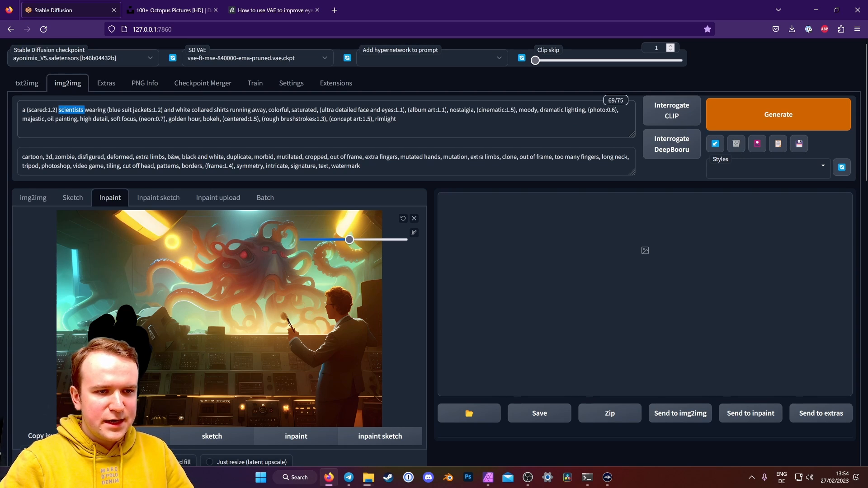
type("man we")
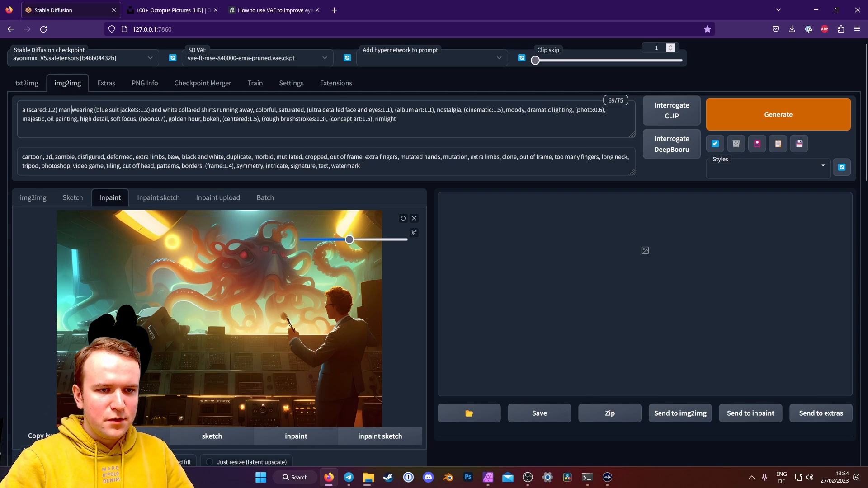
type("aring")
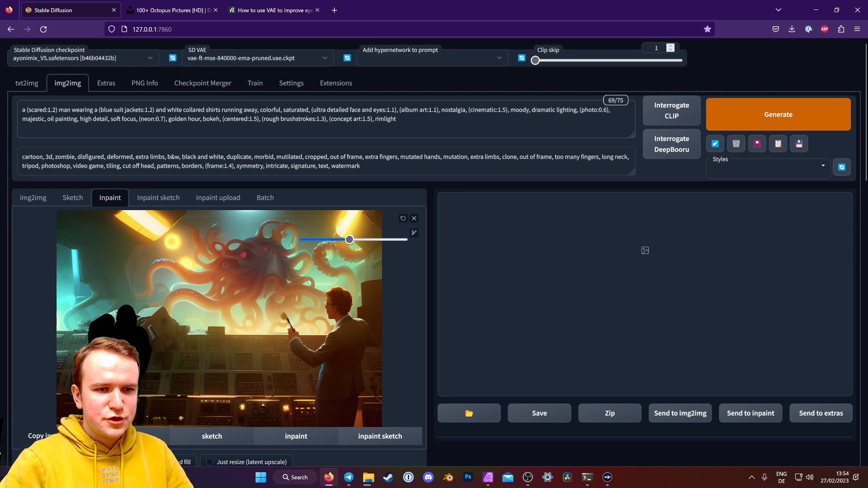
left_click_drag(156, 110, 258, 110)
type("holding a mu")
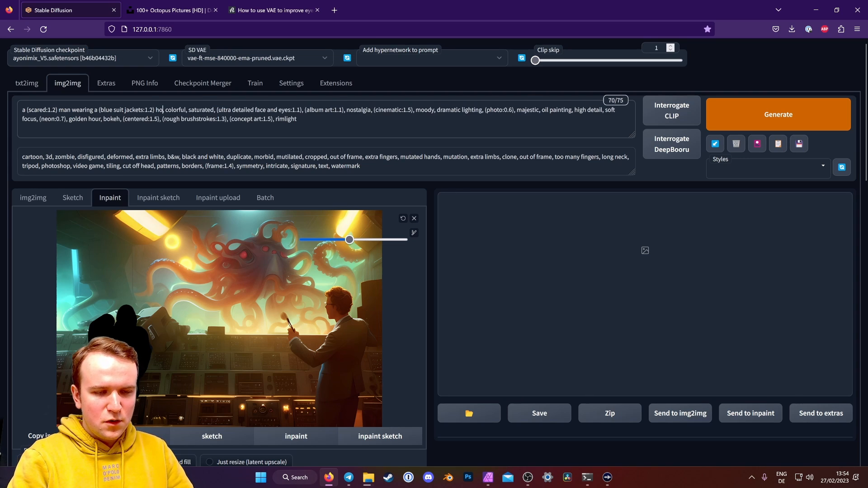
type("g of coffee")
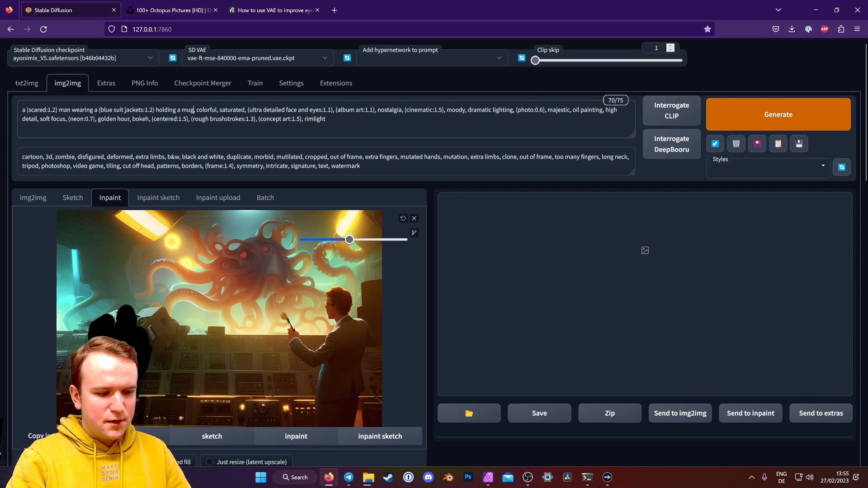
scroll(454, 378, "down", 3)
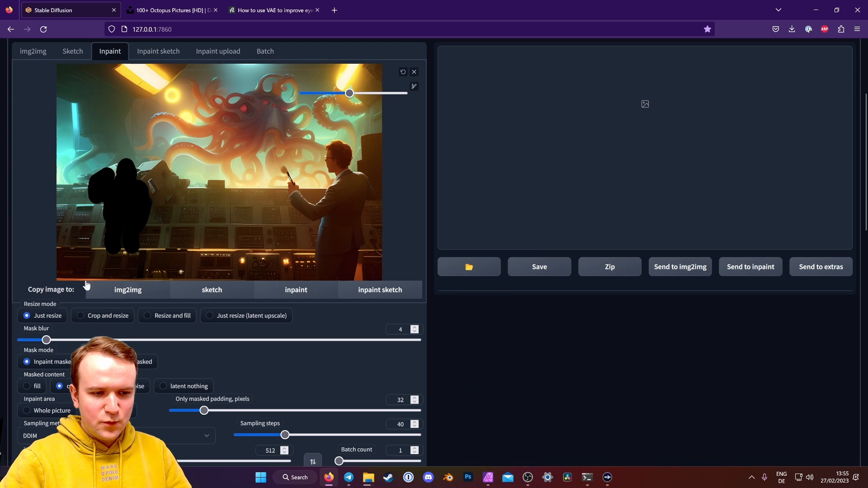
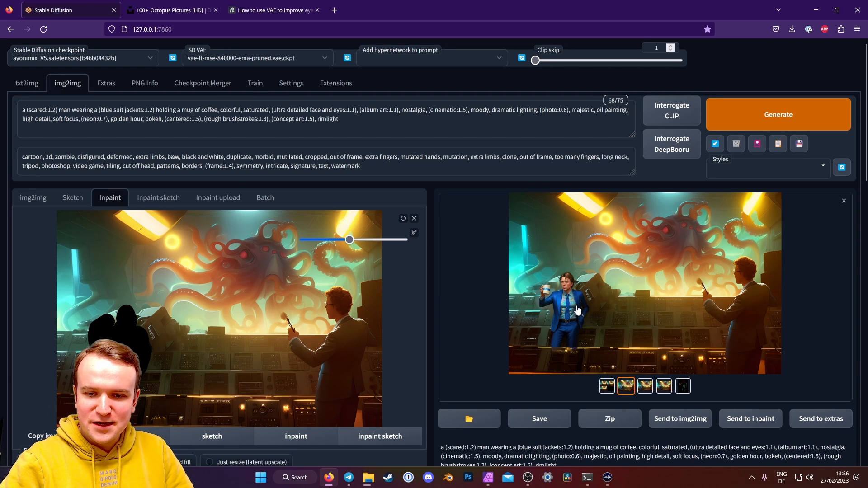
Compare the generated variations of the blue-suited man holding the mug at full size.
left_click(637, 324)
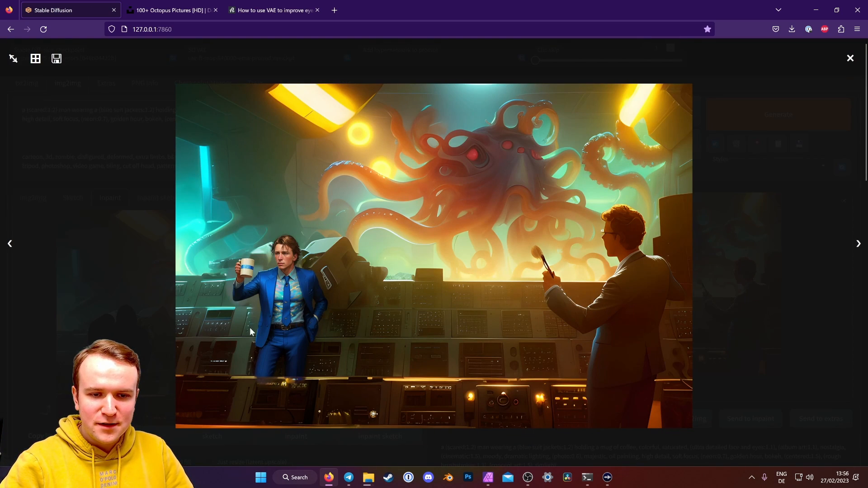
key("Right")
key("Right")
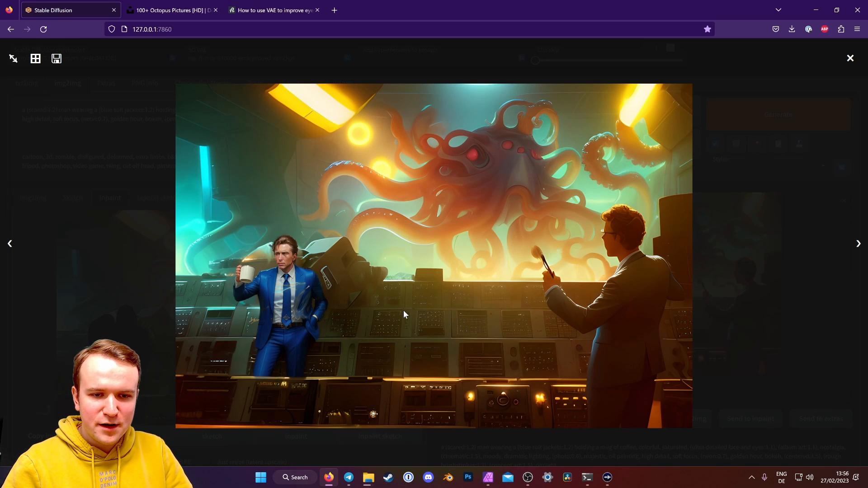
key("Right")
key("Right")
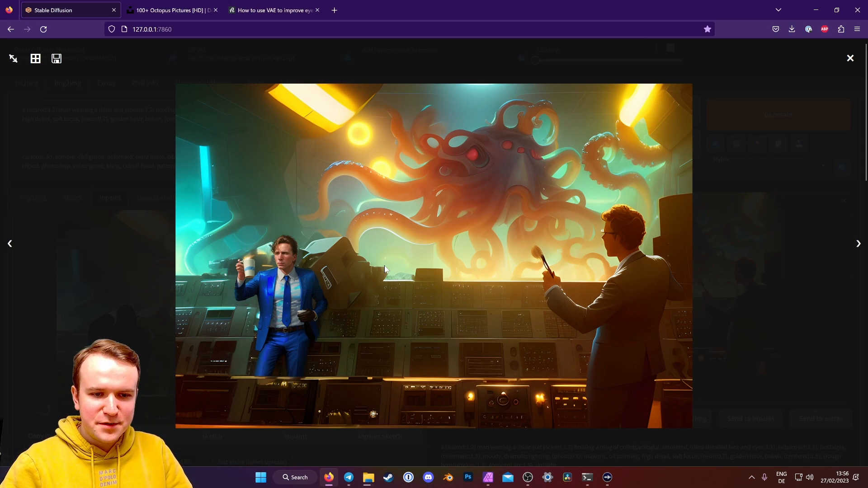
key("Escape")
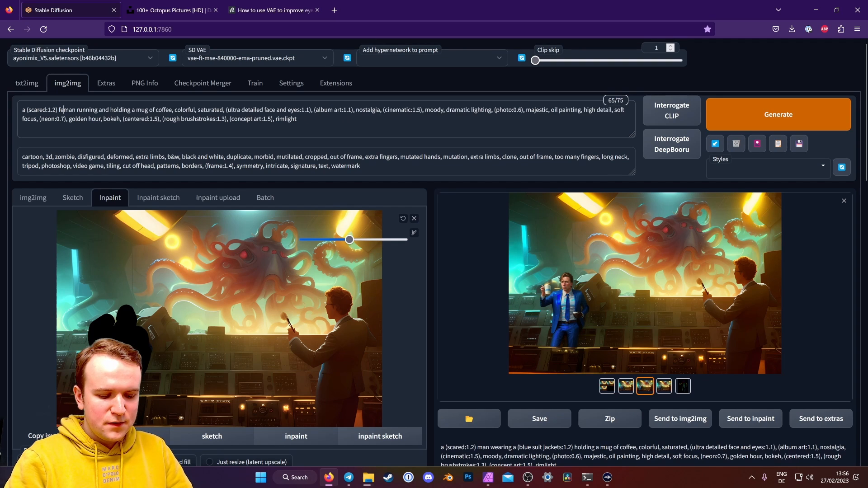
Change the prompt subject to "a (scared:1.7) fearful angry man running and holding a mug of coffee" and regenerate the inpaint.
type("fearful an")
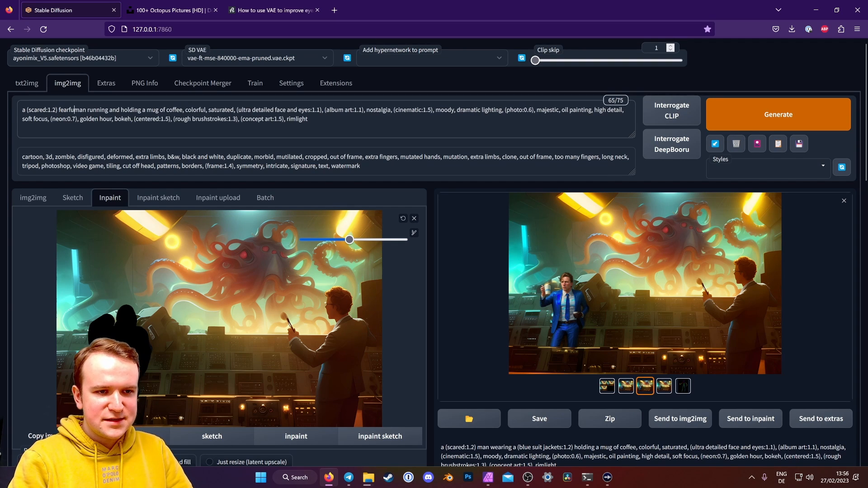
type("gry")
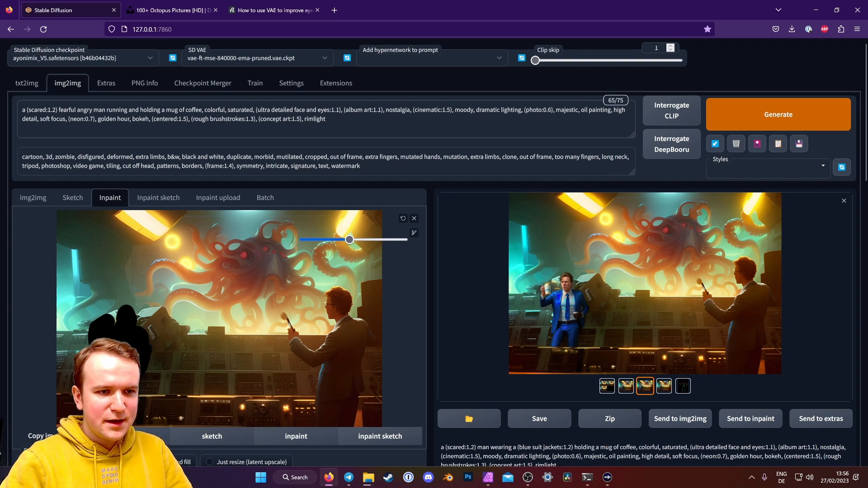
scroll(435, 230, "down", 3)
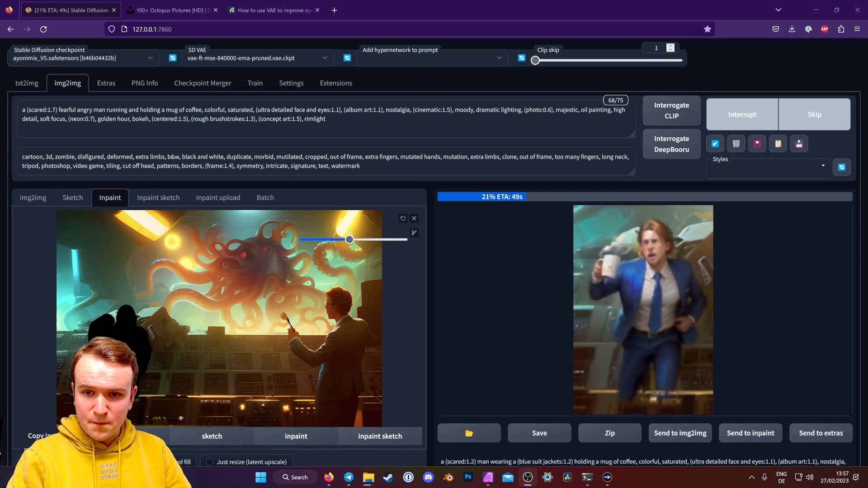
Compare the newly generated running-man variations at full size.
left_click(655, 244)
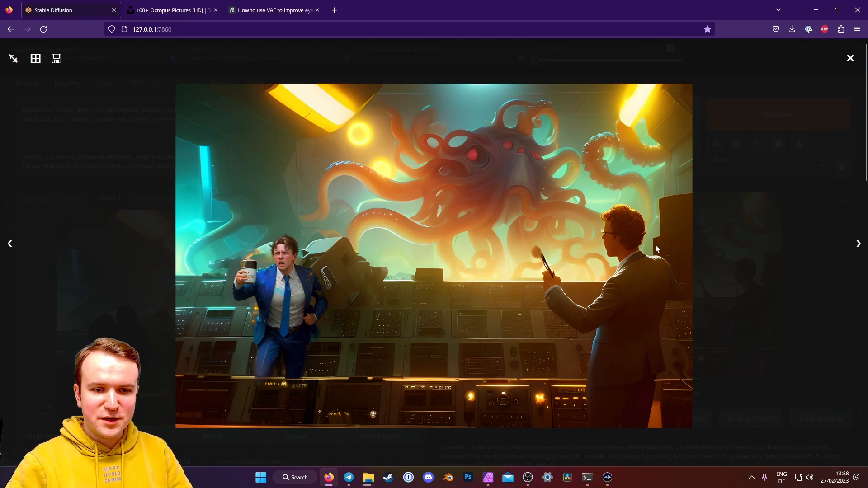
key("Right")
key("Left")
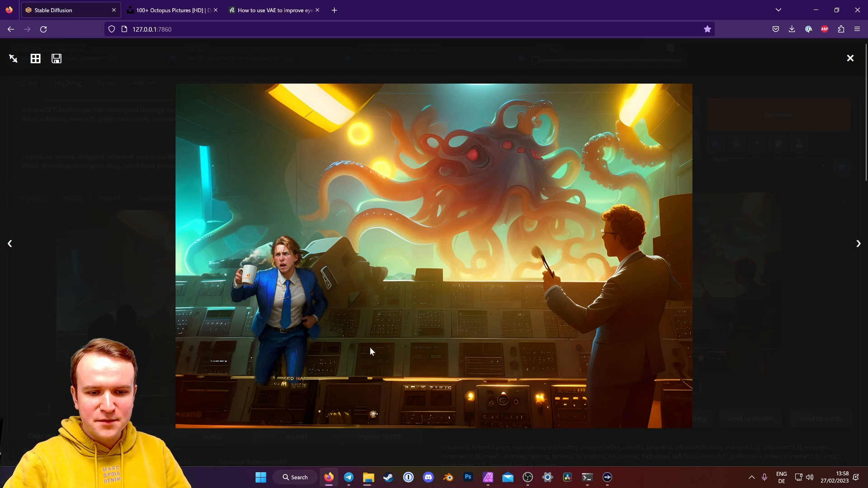
Copy the variation with the steaming white mug, switch to Affinity Photo, and paste it into the ControlNet-Tut document.
right_click(452, 222)
left_click(457, 256)
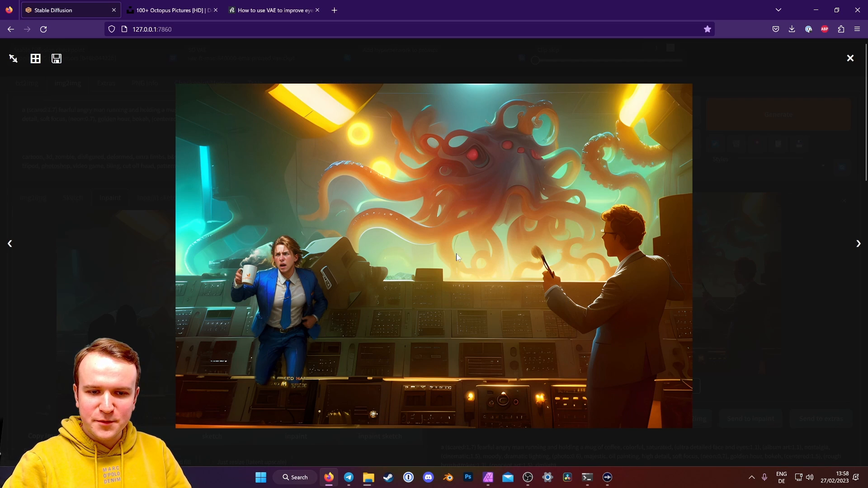
left_click(488, 477)
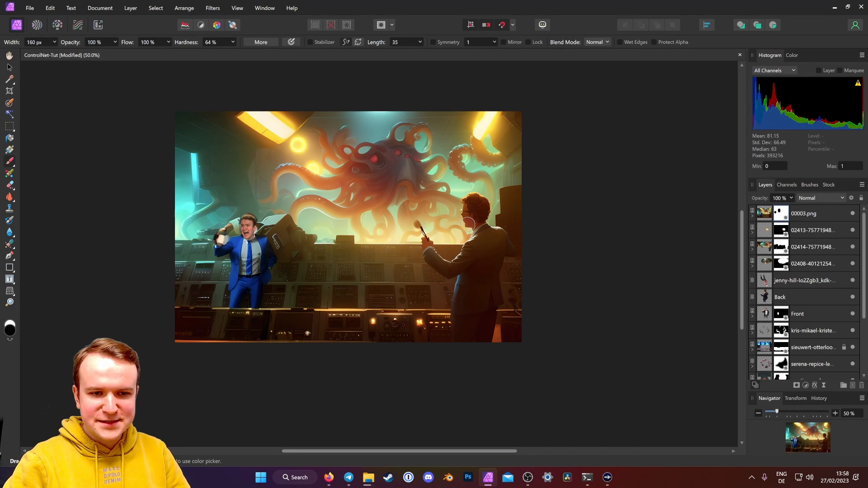
key("ctrl+v")
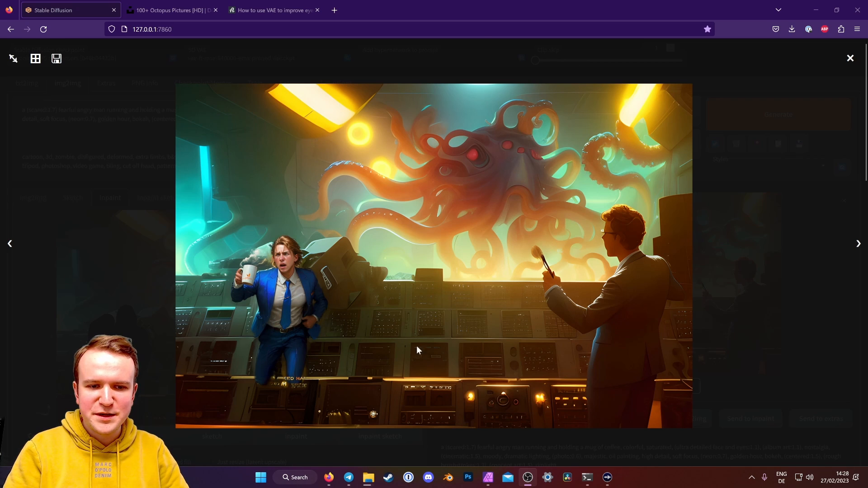
Back in Stable Diffusion, send the selected running-man result to img2img and copy it to inpaint.
left_click(474, 51)
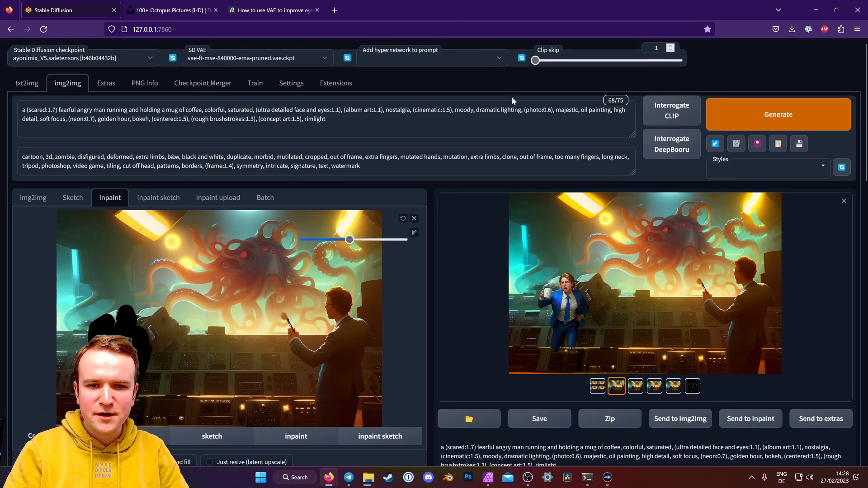
left_click(680, 419)
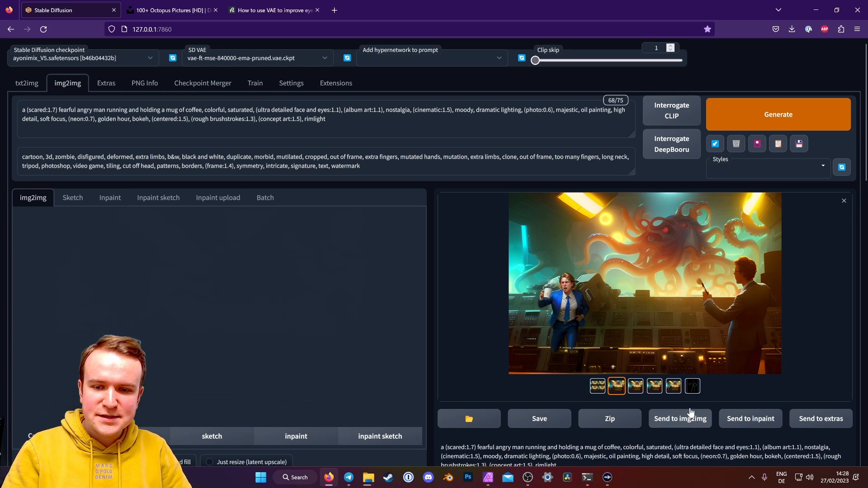
scroll(430, 254, "down", 1)
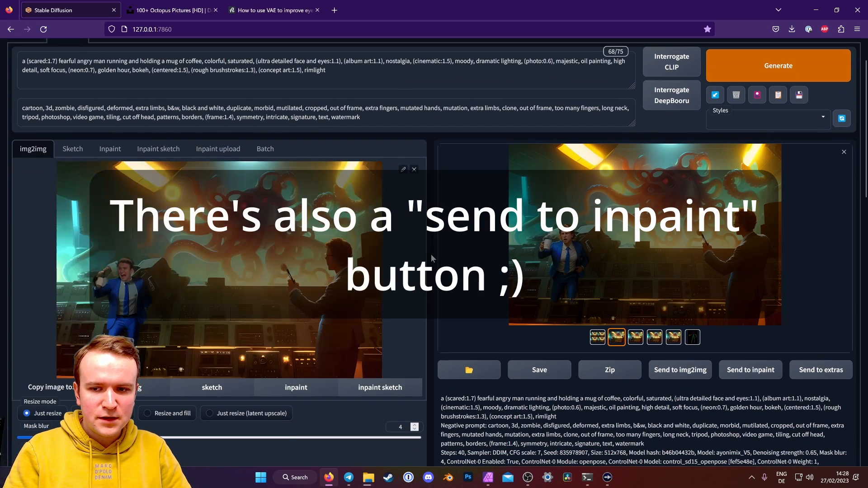
left_click(405, 171)
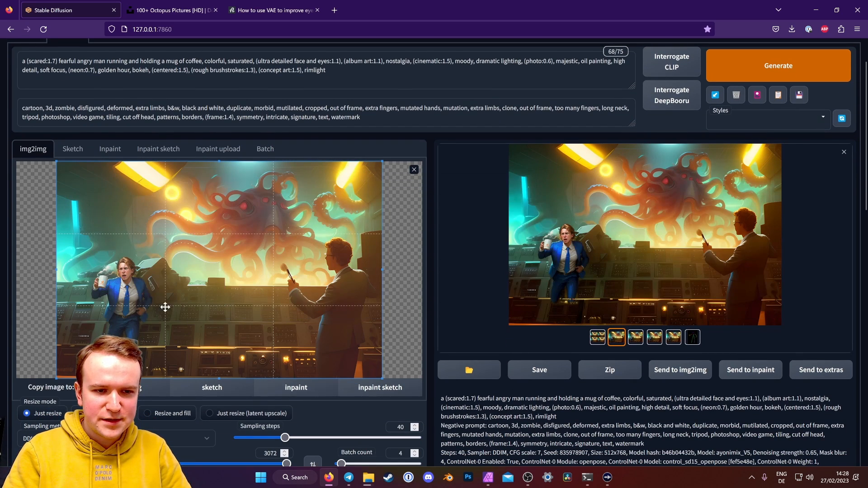
left_click(298, 389)
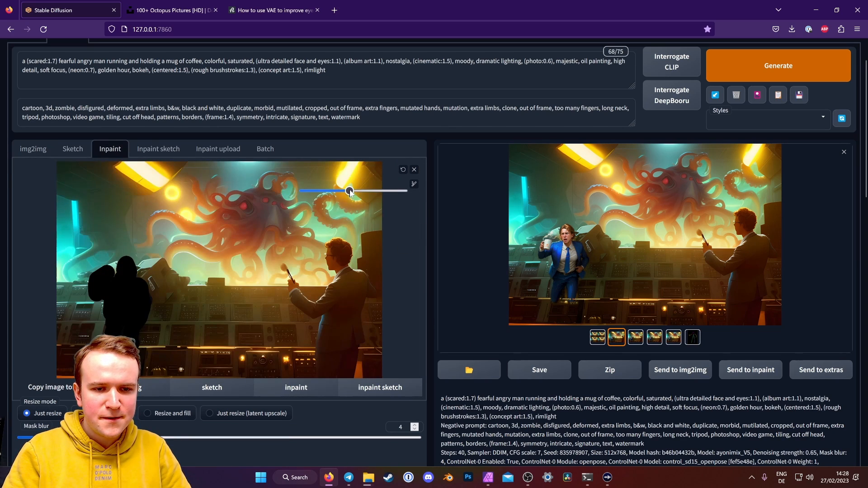
Clear the old mask strokes over the man and paint a new mask over the octopus's head and tentacles.
left_click(403, 171)
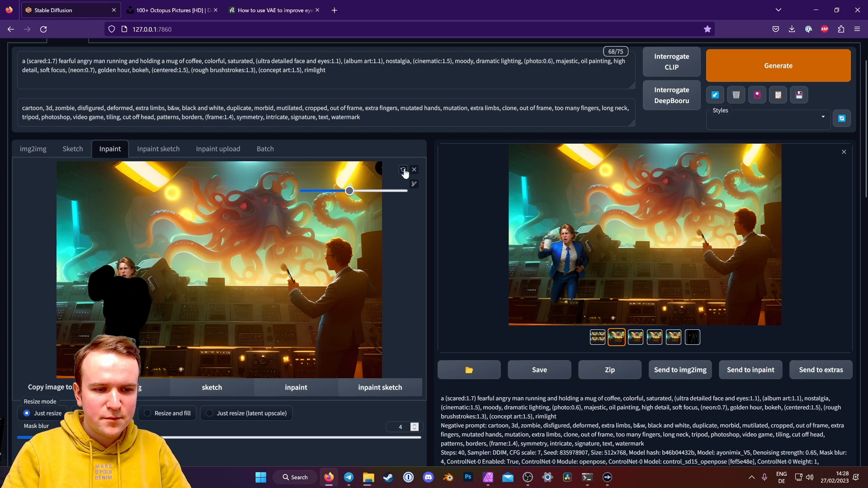
left_click(404, 170)
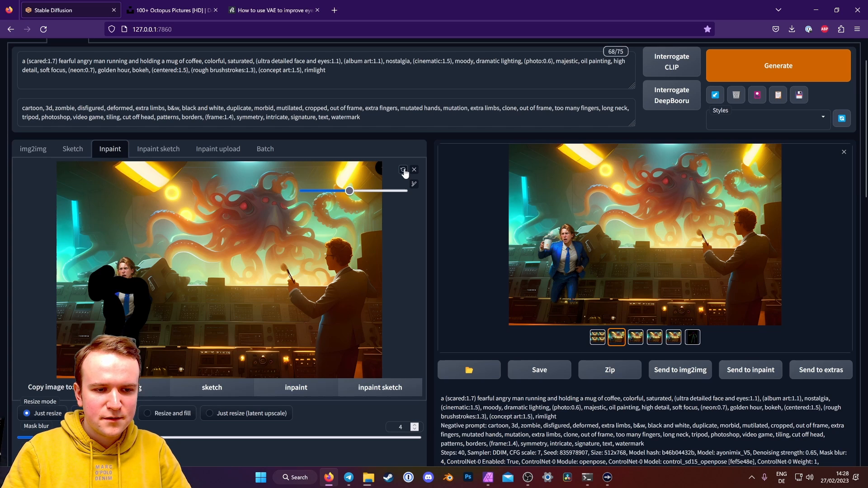
left_click(403, 171)
left_click(404, 171)
left_click(404, 171)
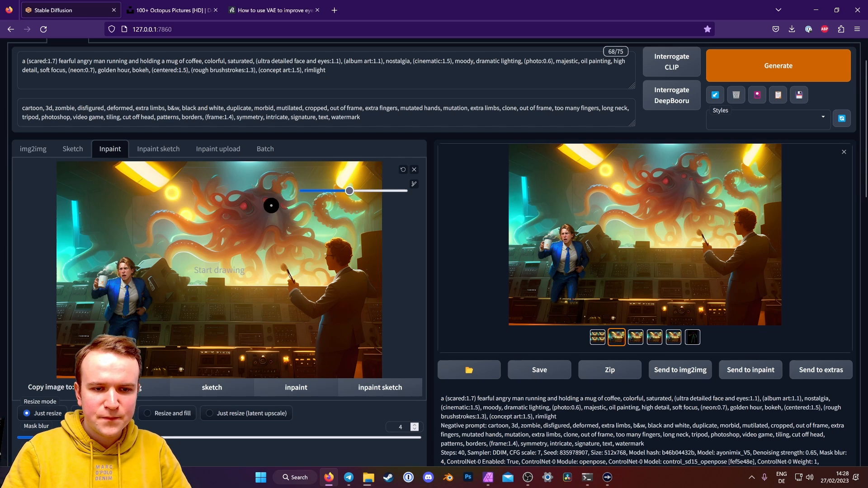
left_click_drag(399, 190, 362, 194)
mouse_move(226, 254)
left_mouse_down()
mouse_move(139, 244)
mouse_move(287, 188)
mouse_move(275, 236)
mouse_move(353, 235)
mouse_move(347, 196)
left_mouse_up()
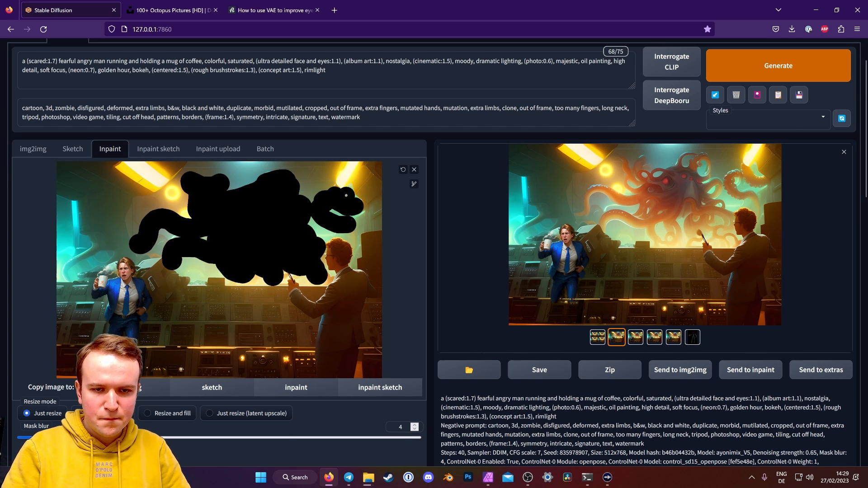
Set the inpaint generation size to landscape, with a width of 768 and a height of 512.
scroll(435, 350, "down", 4)
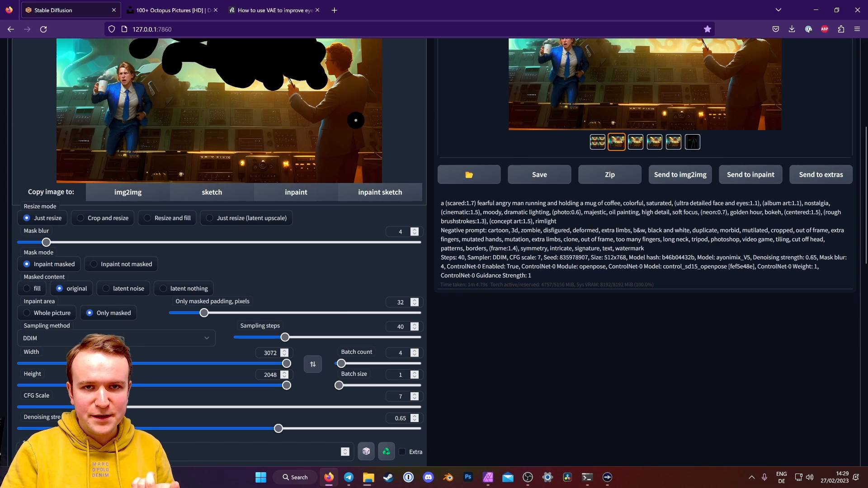
double_click(271, 353)
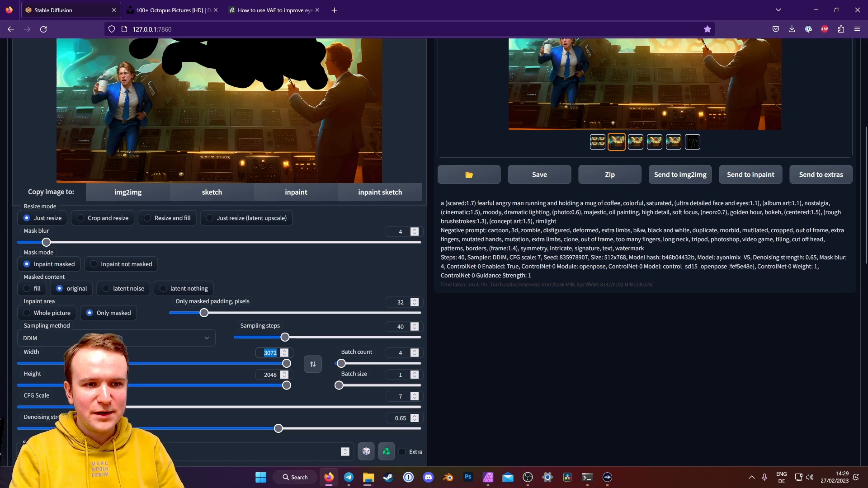
type("768")
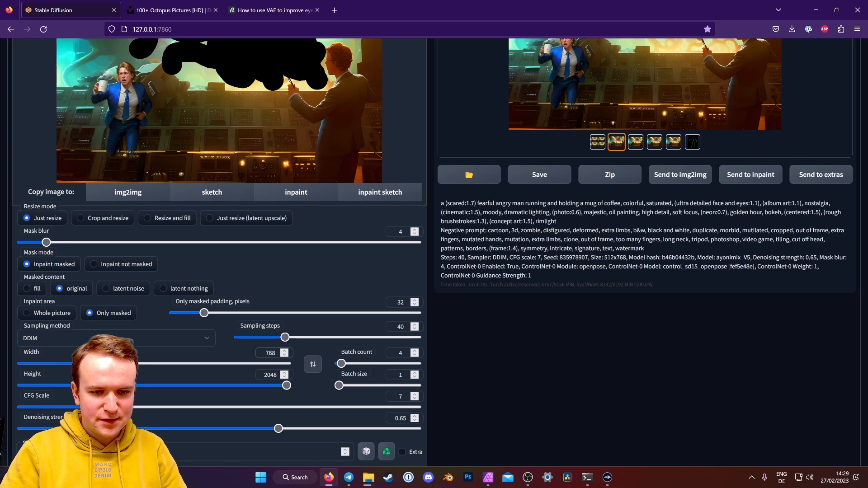
key("Tab")
double_click(265, 375)
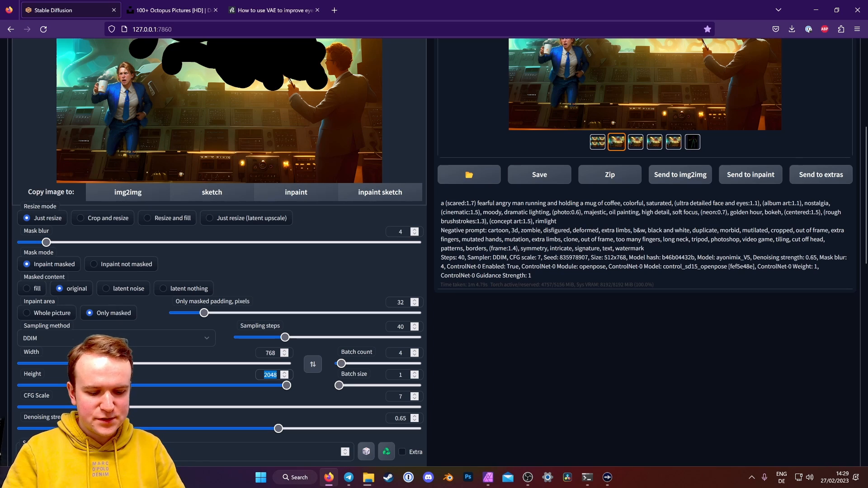
type("512")
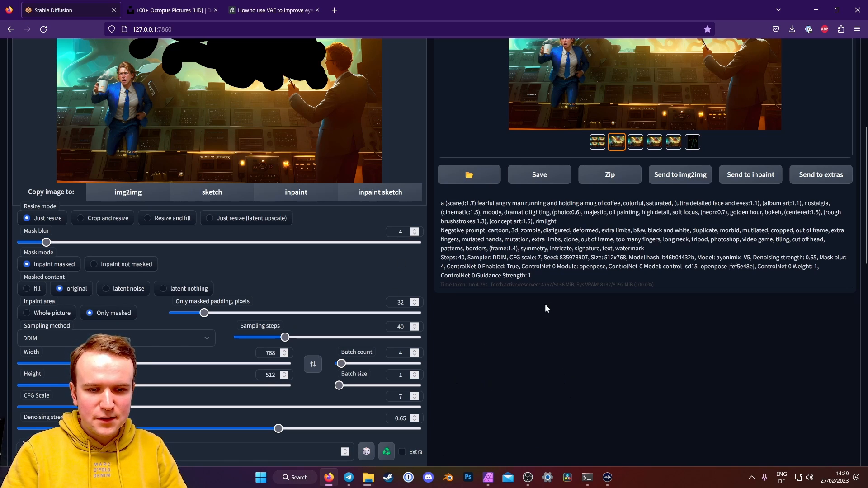
Raise the inpainting denoising strength to 0.75.
scroll(547, 317, "up", 3)
scroll(434, 186, "down", 5)
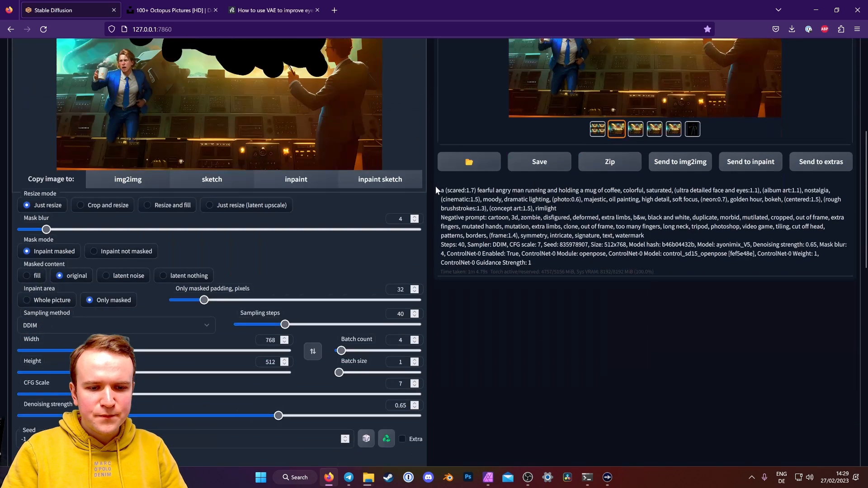
left_click_drag(277, 380, 318, 382)
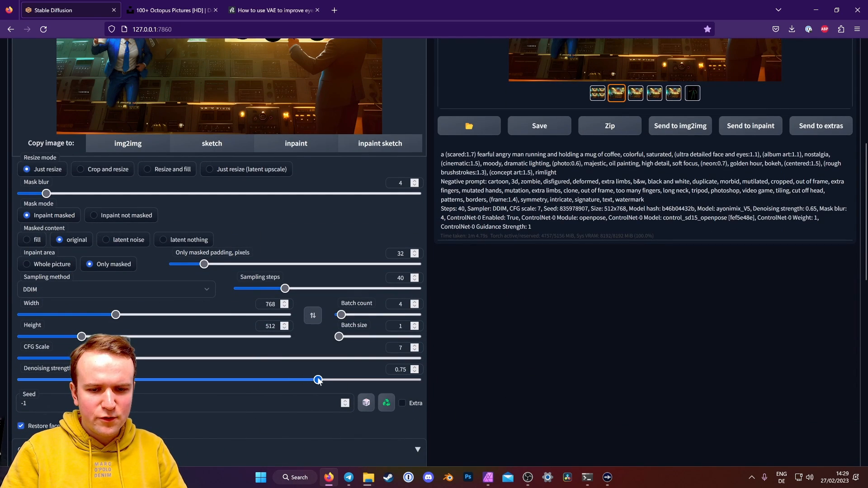
Replace the running-man part of the prompt with "a tentacle monster octopus coming out of a portal, explosion, fire, glass, destruction".
scroll(583, 355, "up", 7)
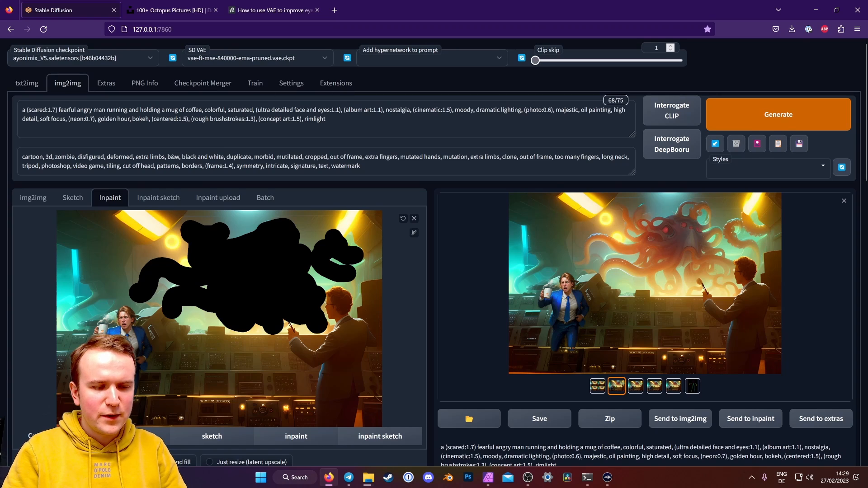
left_click_drag(202, 110, 22, 110)
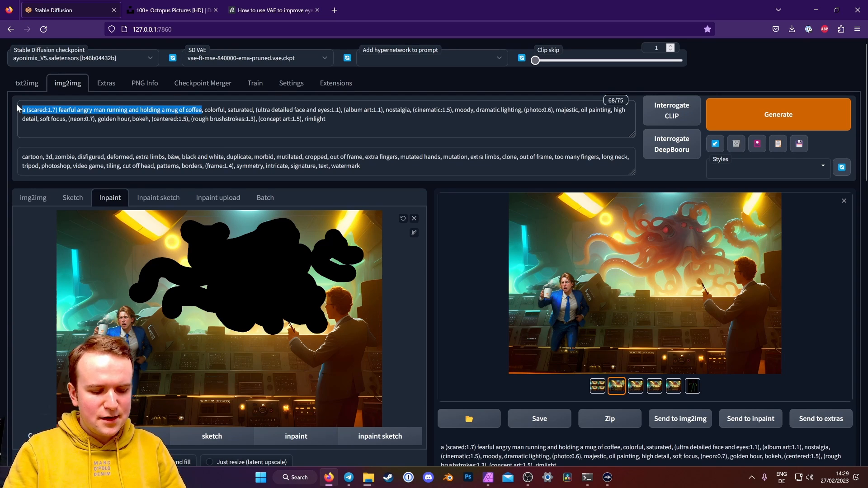
type("a tentacle mo")
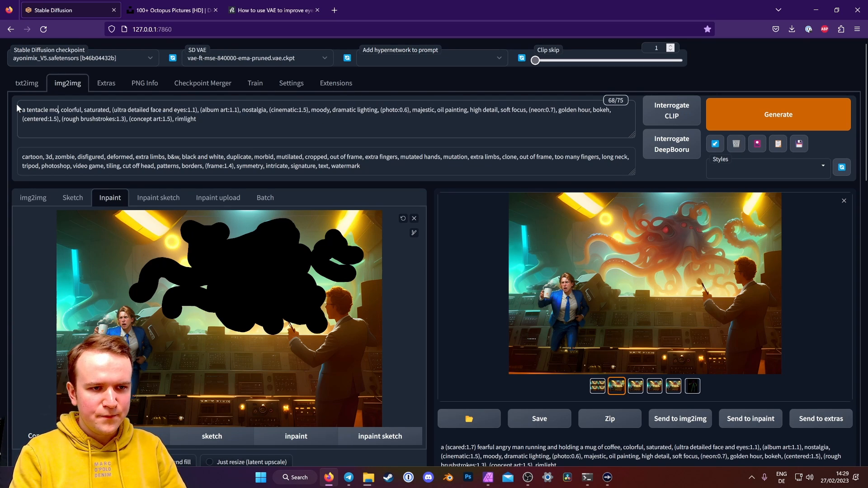
type("nster octopus")
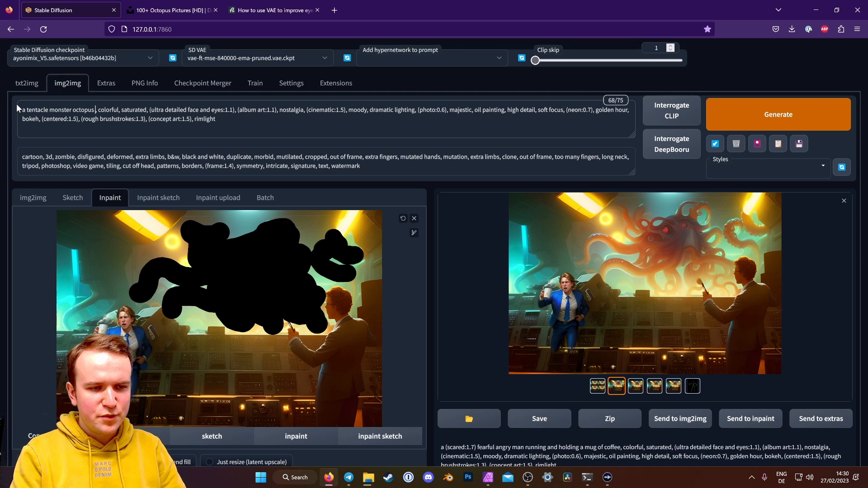
type(" coming out")
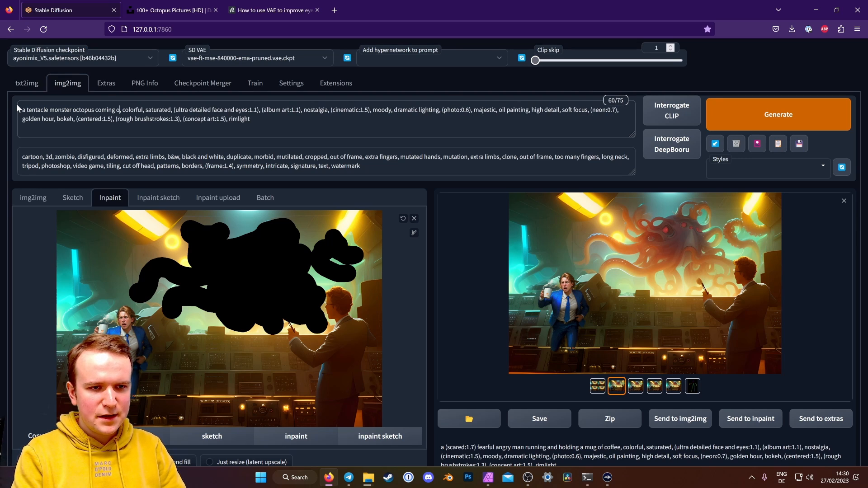
type(" of a portal")
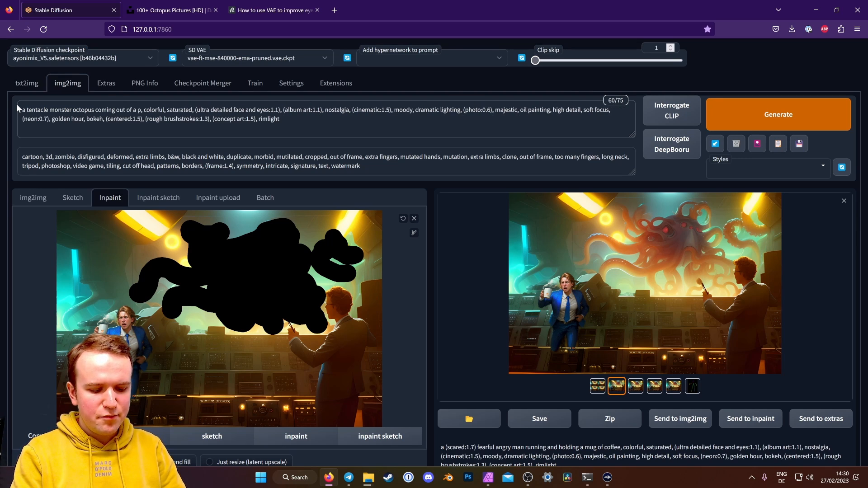
type(", explosion")
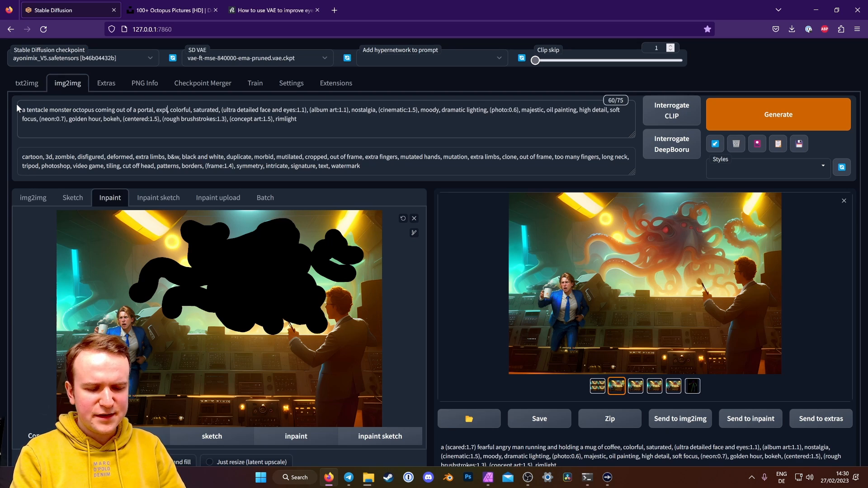
type(", fire, ")
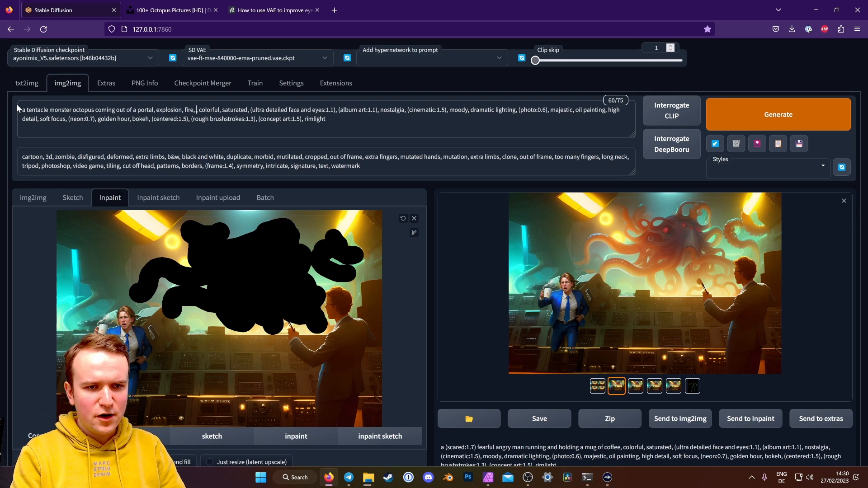
type("glass, destruction")
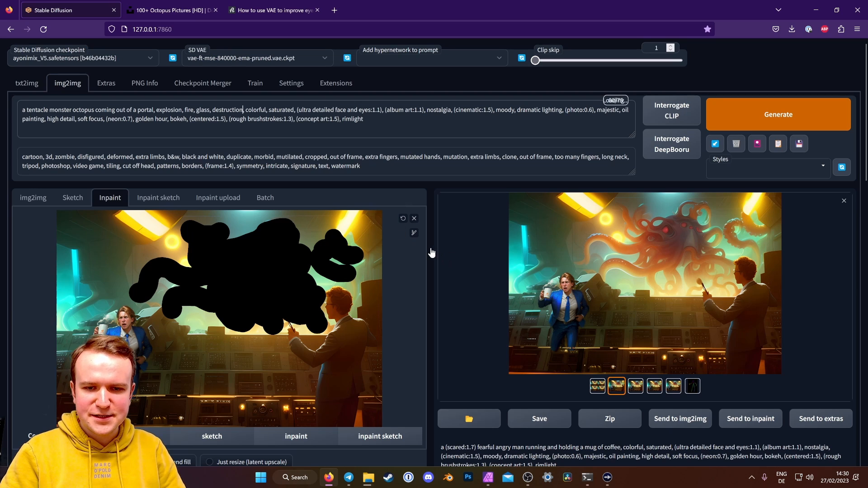
Disable the openpose ControlNet unit, check the second unit, and generate the octopus inpainting batch.
scroll(430, 250, "down", 4)
scroll(532, 376, "down", 1)
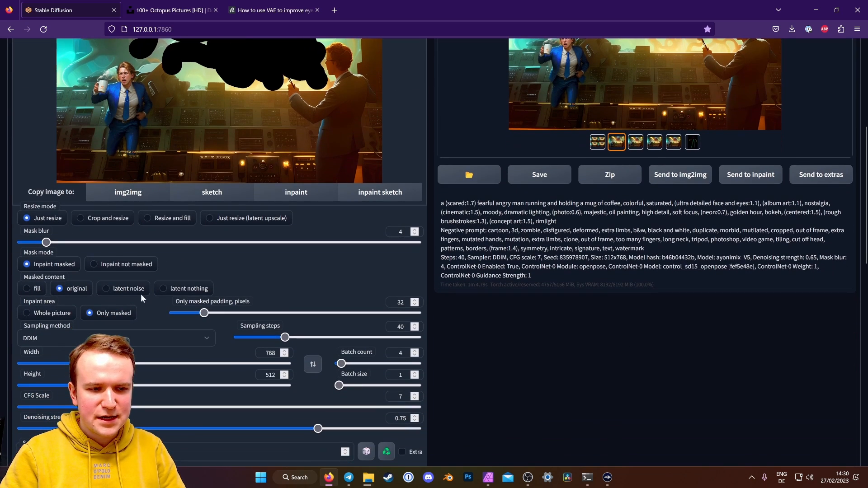
scroll(596, 371, "down", 4)
scroll(586, 376, "down", 4)
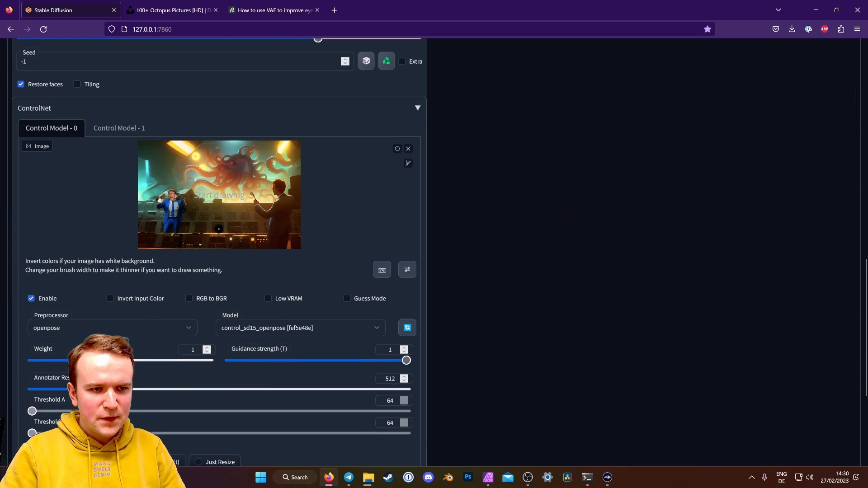
left_click(31, 298)
left_click(120, 129)
left_click(51, 128)
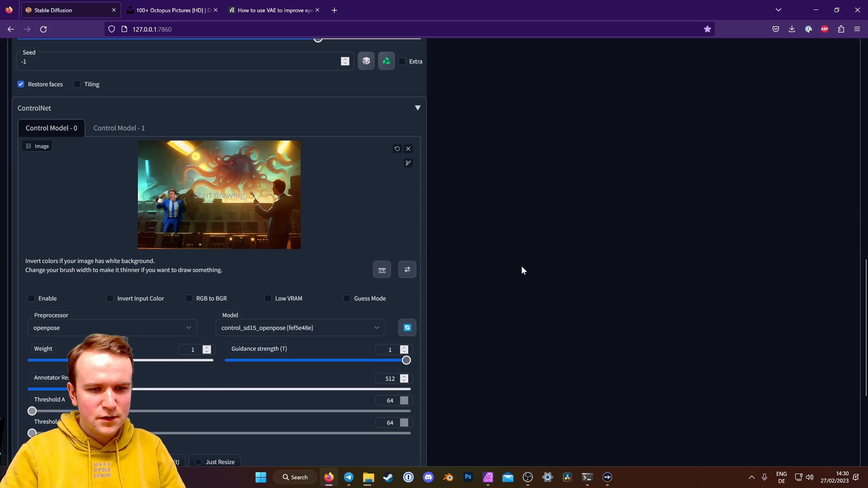
scroll(619, 315, "down", 3)
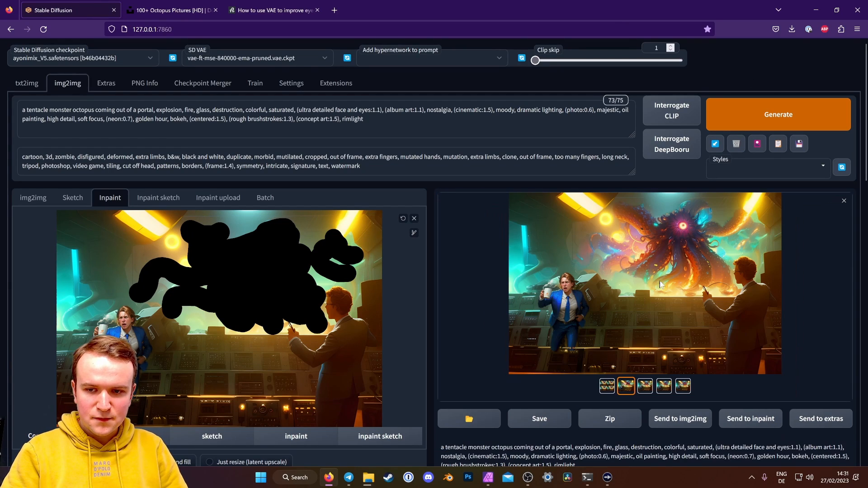
Compare the octopus results enlarged, copy the blue-glowing one-eyed variation, and paste it as a new layer in Affinity Photo.
left_click(691, 208)
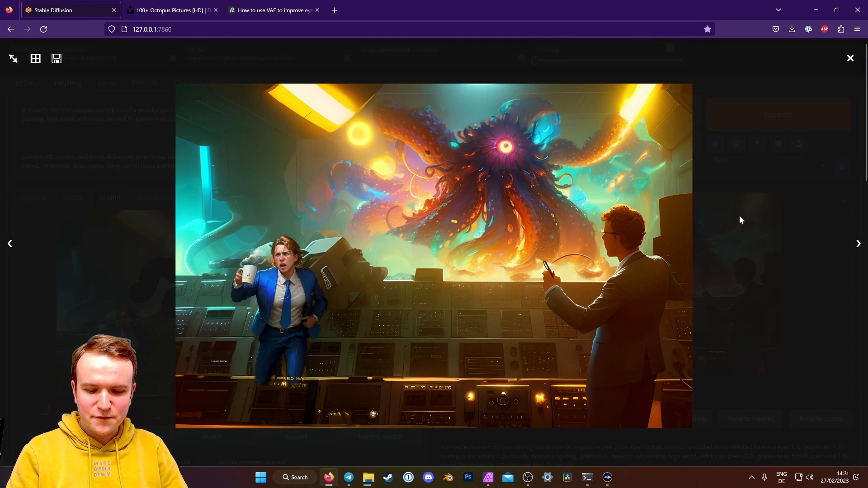
key("Right")
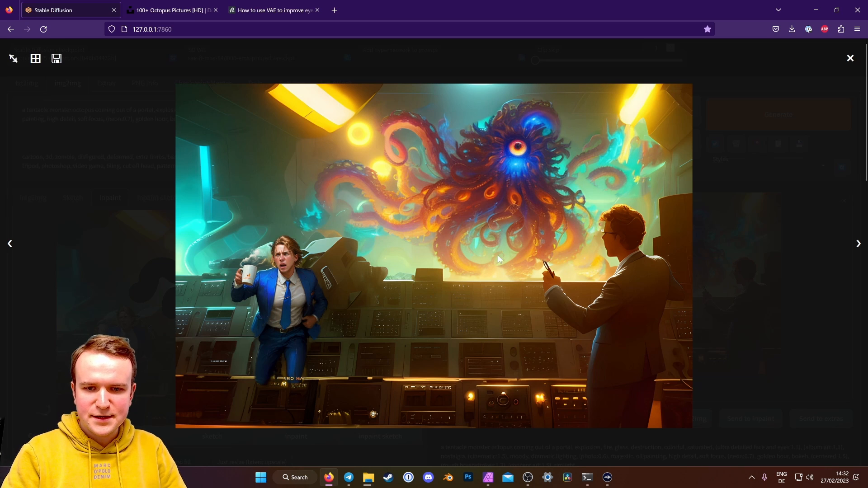
right_click(478, 210)
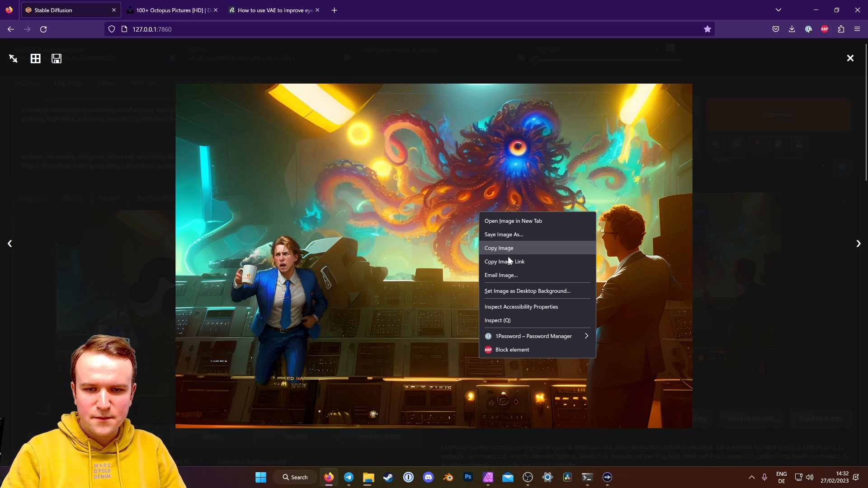
left_click(501, 246)
key("alt+Tab")
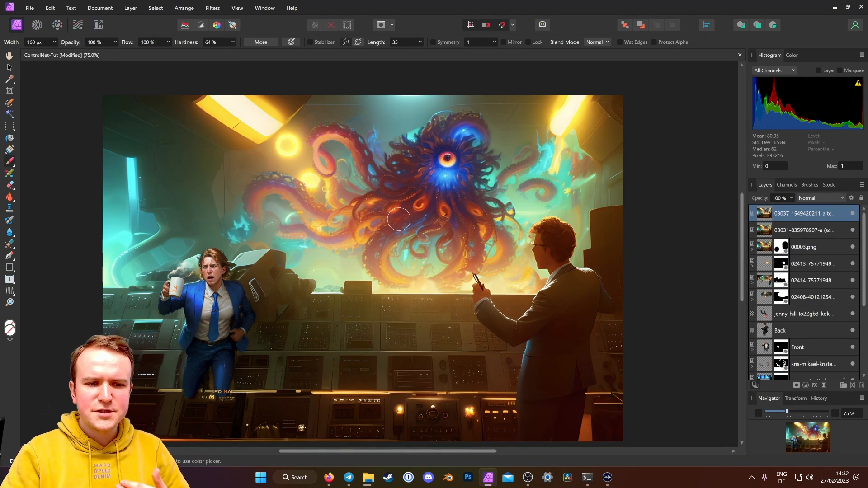
Clone nearby console surface and edge over the garbled lettering at the running man's feet with a soft 83 px brush.
left_click_drag(417, 451, 373, 451)
scroll(338, 365, "down", 2)
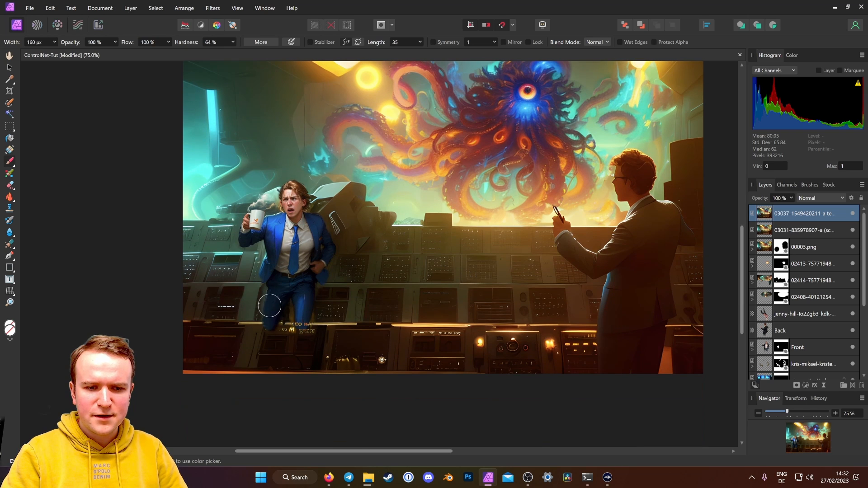
key("ctrl+plus")
key("ctrl+plus")
scroll(270, 305, "down", 2)
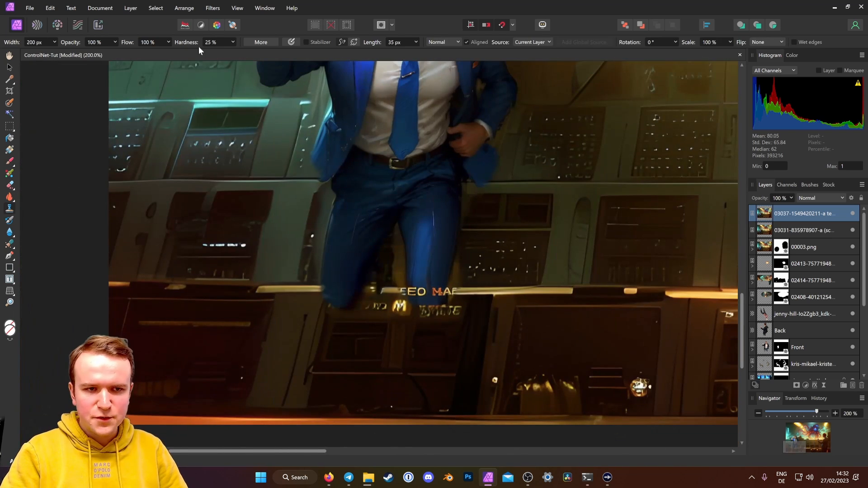
left_click(512, 292, "alt")
left_click_drag(477, 293, 400, 294)
left_click(291, 289, "alt")
left_click_drag(324, 290, 385, 289)
left_click(474, 313, "alt")
left_click_drag(454, 311, 356, 309)
scroll(419, 305, "up", 1)
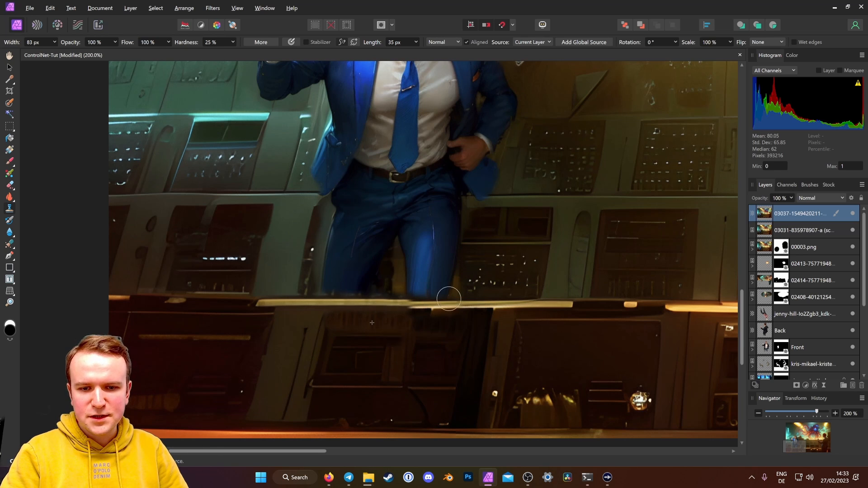
Clone clean white ceramic over the logo and lettering on the man's coffee mug with a 24 px brush.
scroll(287, 439, "right", 4)
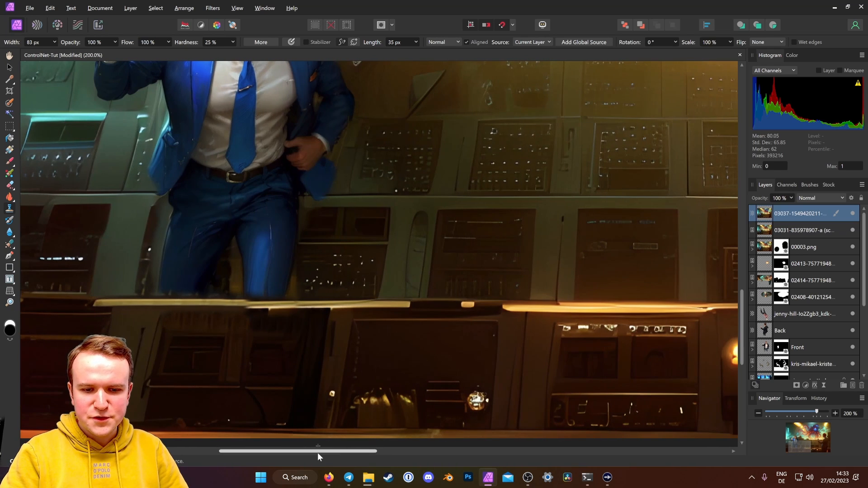
left_click_drag(319, 452, 404, 437)
key("ctrl+1")
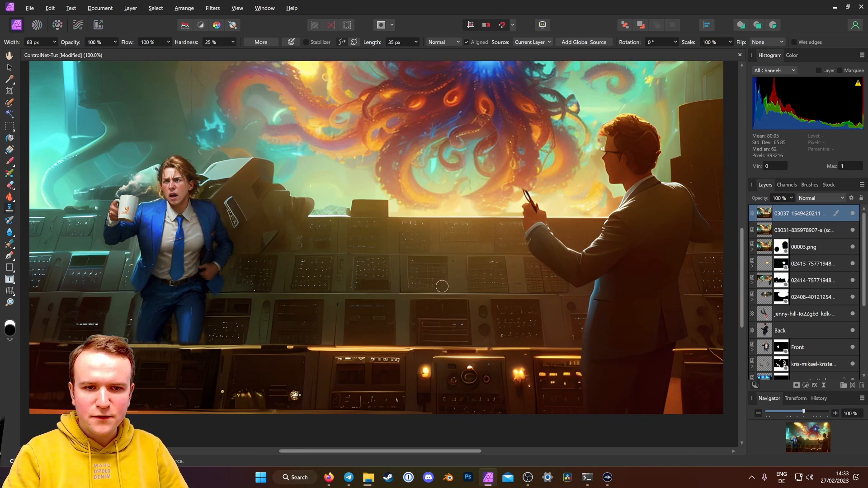
scroll(442, 286, "up", 8)
left_click_drag(312, 206, 312, 235)
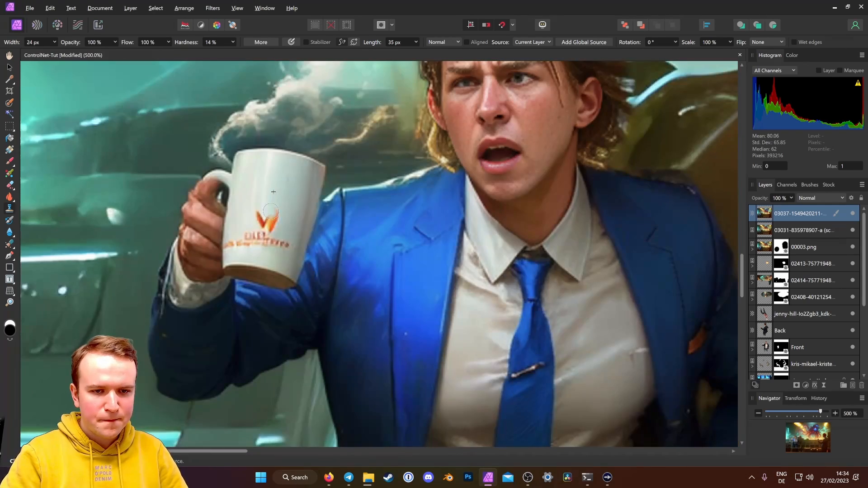
left_click_drag(271, 210, 244, 244)
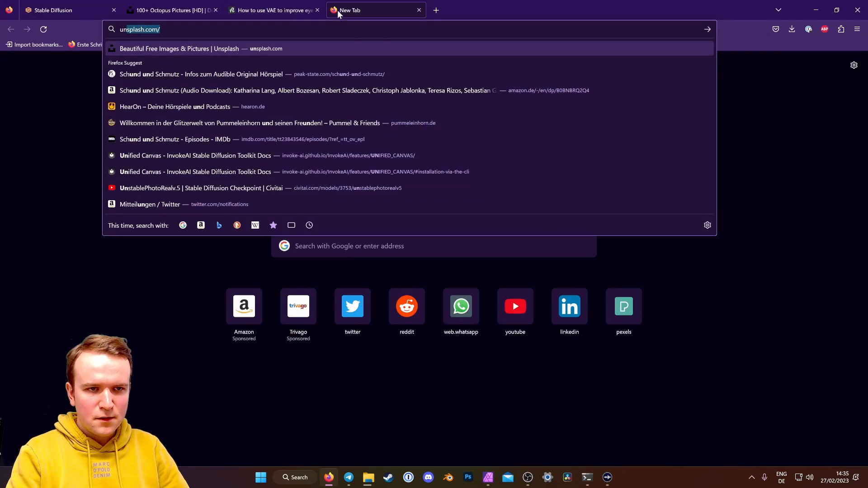
In the browser, open unsplash.com and search for "coffee splash".
key("Return")
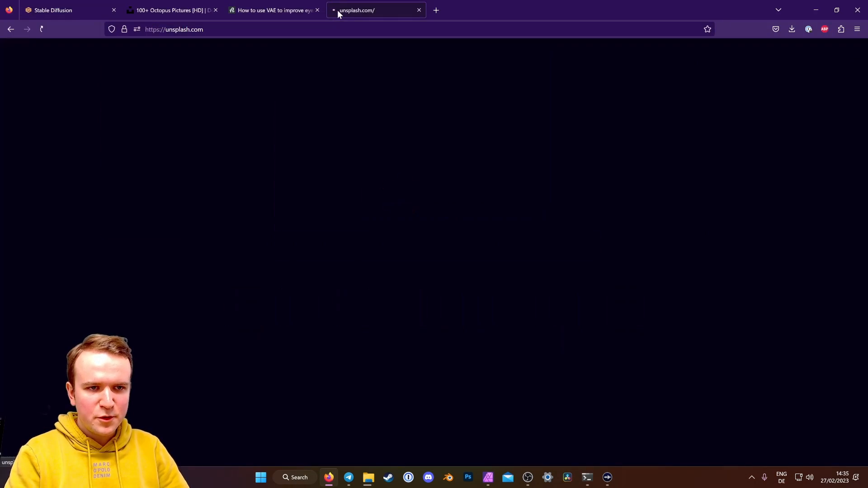
left_click(404, 234)
type("coffe")
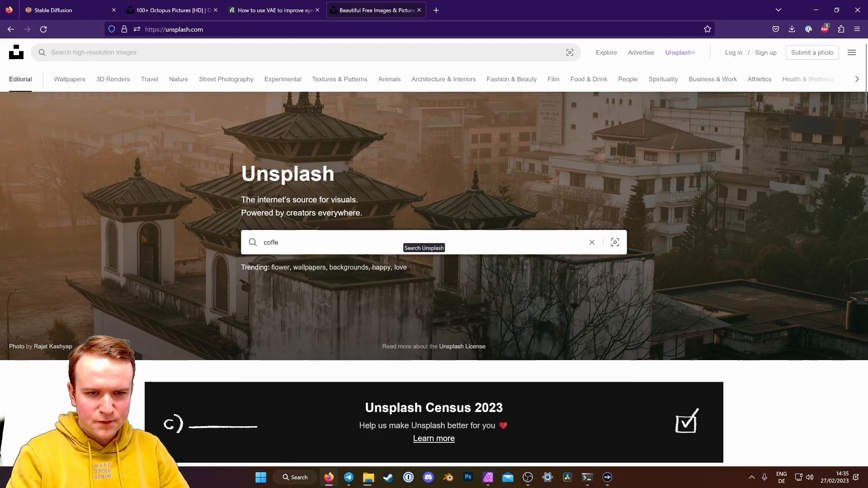
type("e splash")
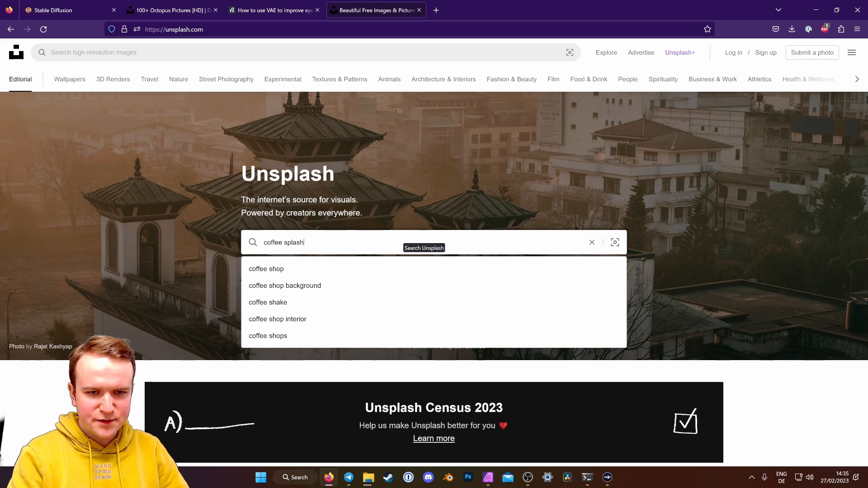
key("Return")
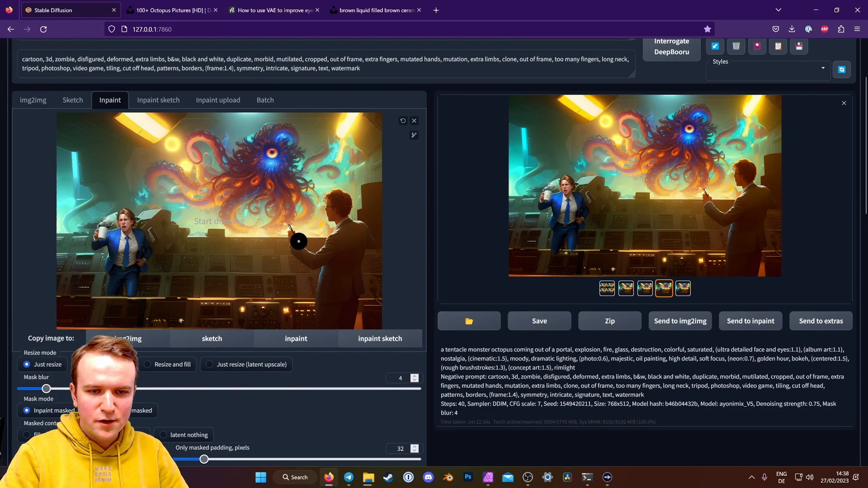
In Stable Diffusion, paint an inpaint mask over the dark-suited man holding the pen.
mouse_move(286, 230)
left_mouse_down()
mouse_move(303, 257)
mouse_move(339, 223)
mouse_move(340, 198)
mouse_move(324, 298)
mouse_move(354, 299)
mouse_move(353, 227)
mouse_move(337, 316)
left_mouse_up()
scroll(447, 314, "down", 8)
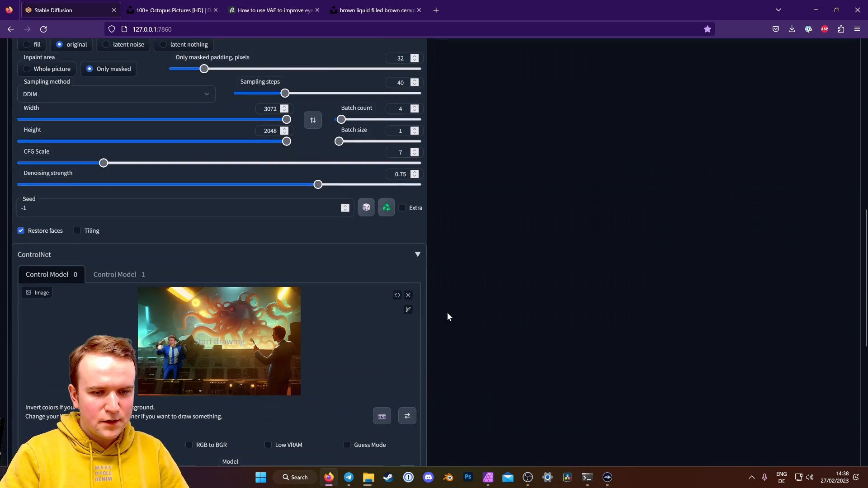
Replace the first ControlNet unit's input image with 5.jpg and enable the unit with openpose.
left_click(412, 297)
left_click(292, 341)
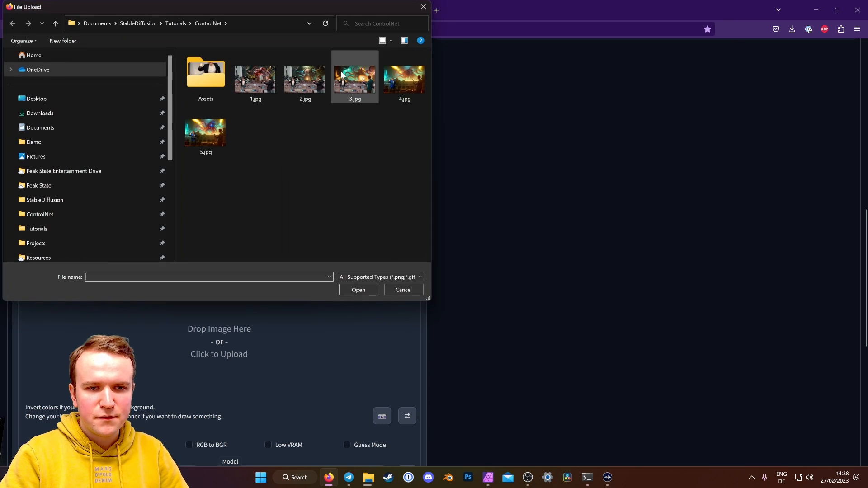
left_click(205, 133)
left_click(357, 288)
scroll(611, 343, "down", 4)
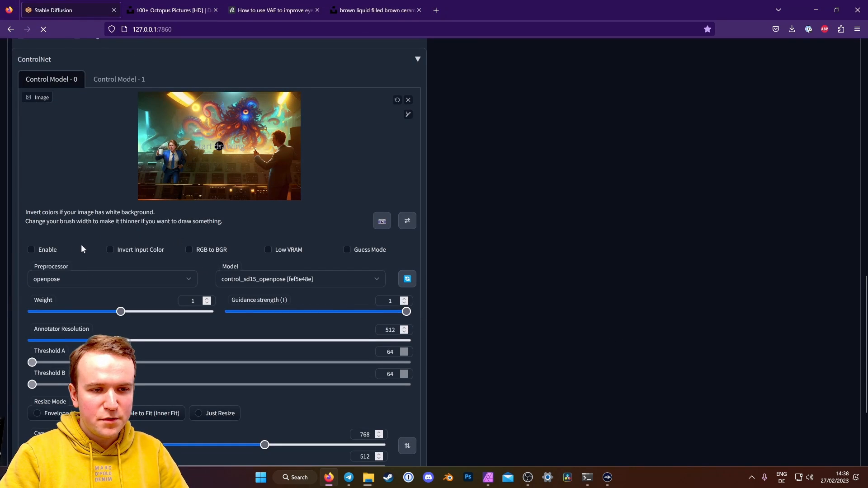
left_click(32, 250)
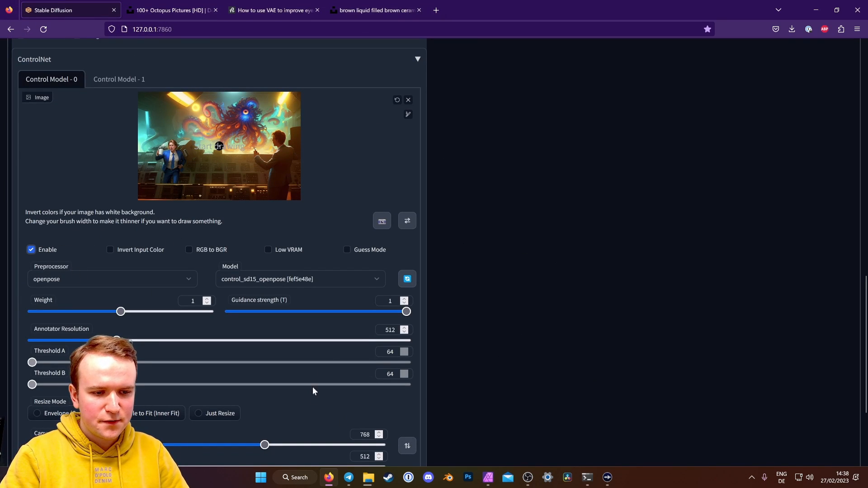
scroll(456, 315, "down", 3)
Set the inpaint generation size to portrait, with a width of 512 and a height of 768.
scroll(475, 315, "up", 8)
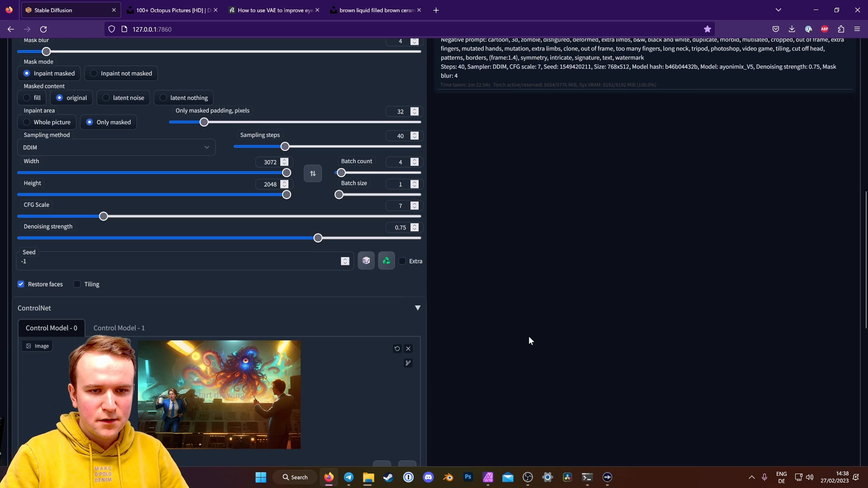
scroll(530, 340, "up", 1)
double_click(270, 211)
type("512")
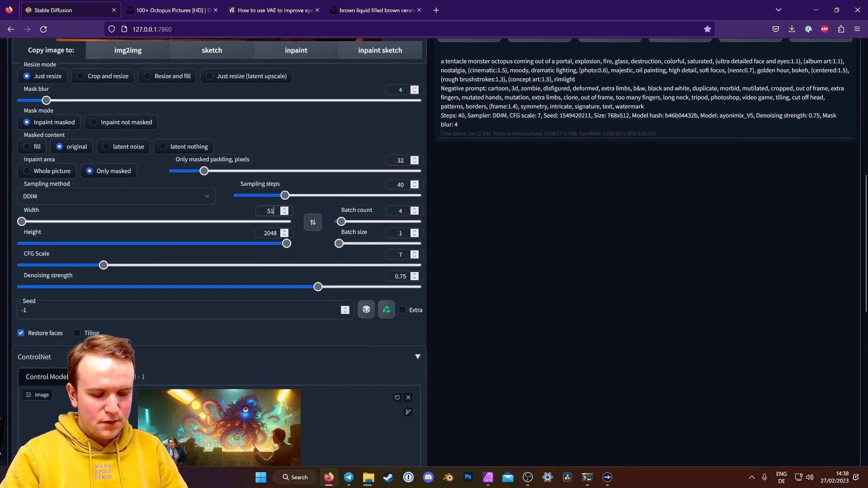
double_click(270, 232)
type("768")
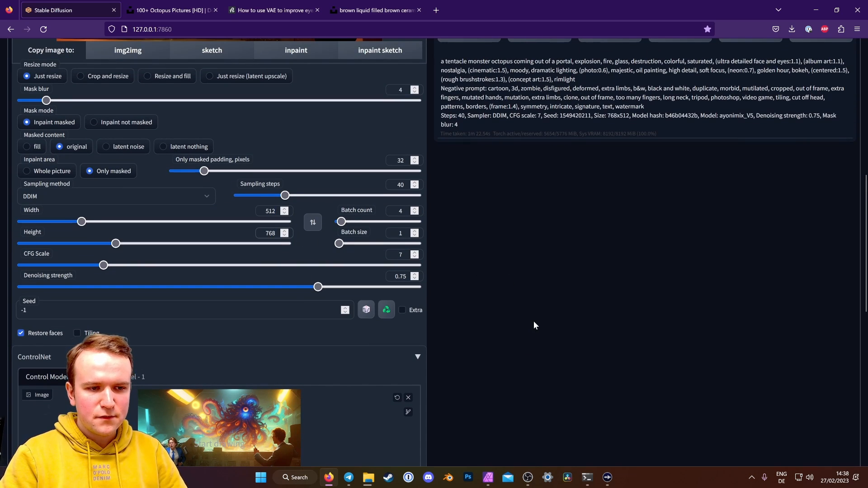
Rewrite the prompt's subject as "a (scared:1.3) fearful (angry:1.2) man wearing a blue suit holding a pen, side view", remove "bokeh", and generate the inpainting.
scroll(535, 323, "up", 5)
scroll(474, 439, "down", 4)
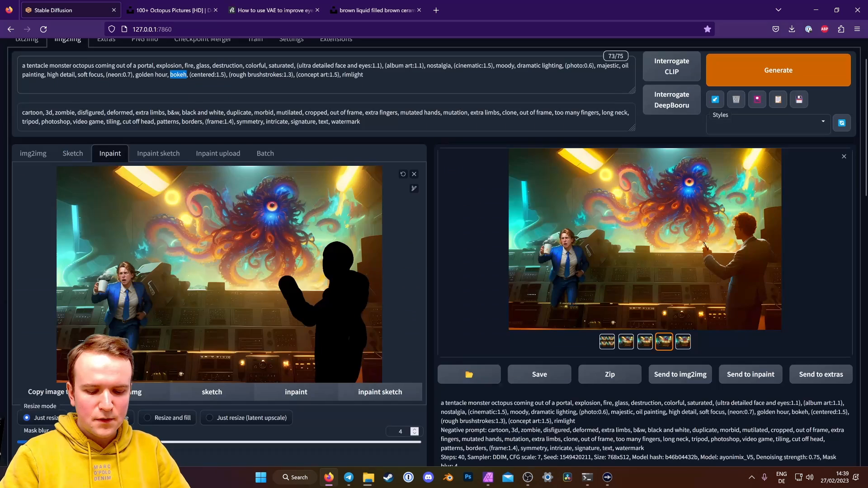
key("BackSpace")
key("BackSpace")
key("BackSpace")
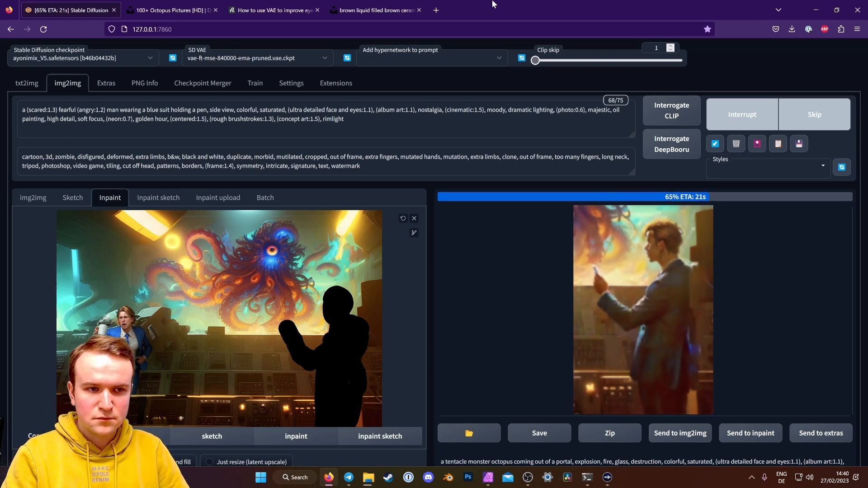
Enlarge the generated results and compare the versions of the man holding the pen.
left_click(643, 310)
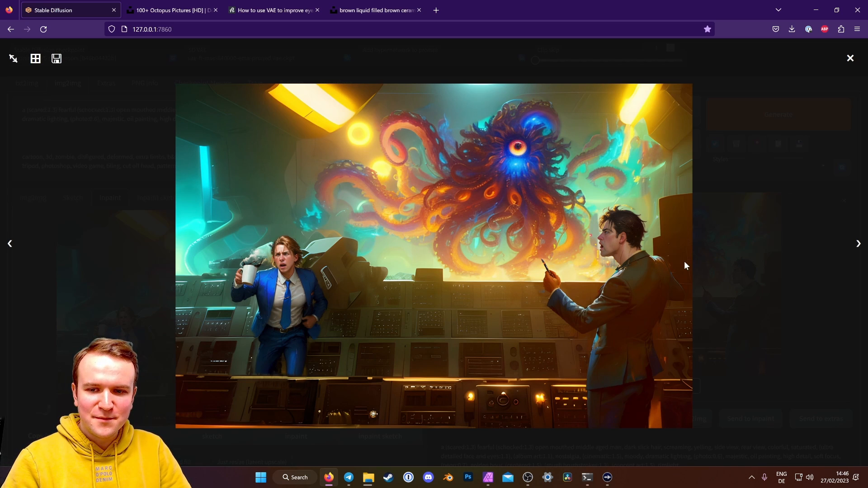
key("Right")
key("Right")
key("Right")
key("Right")
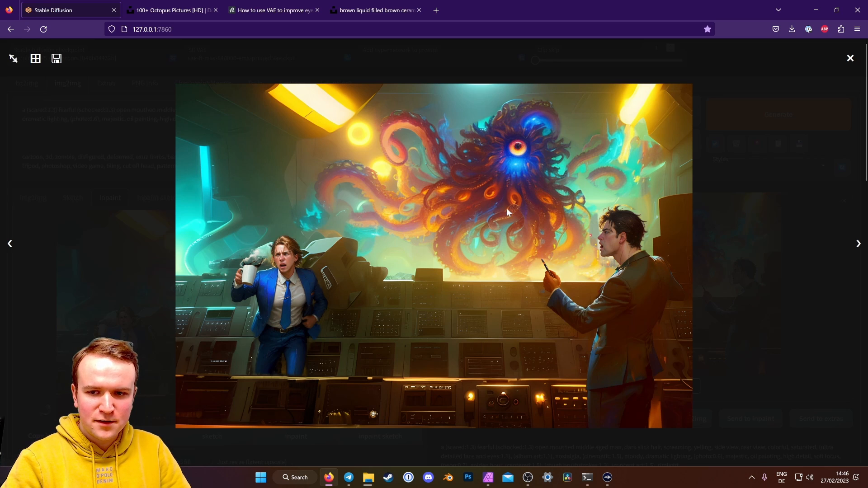
key("Right")
key("Right")
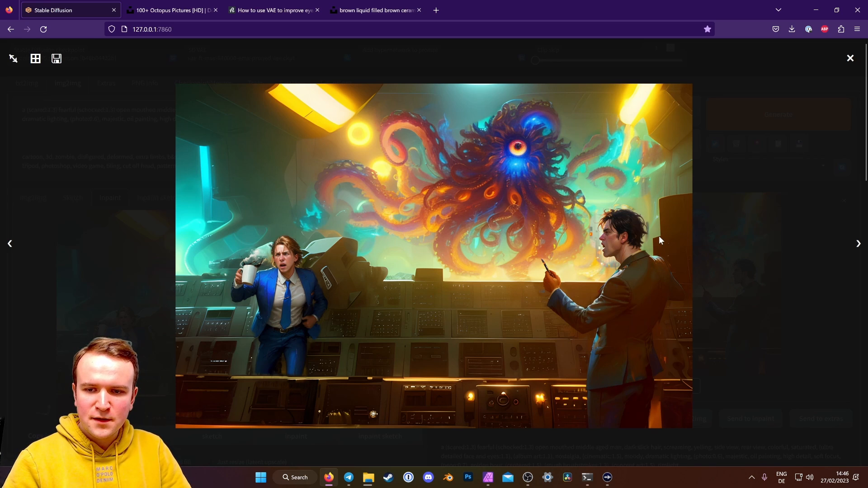
Copy the chosen result and place it as the top layer of the ControlNet-Tut document in Affinity Photo.
right_click(515, 219)
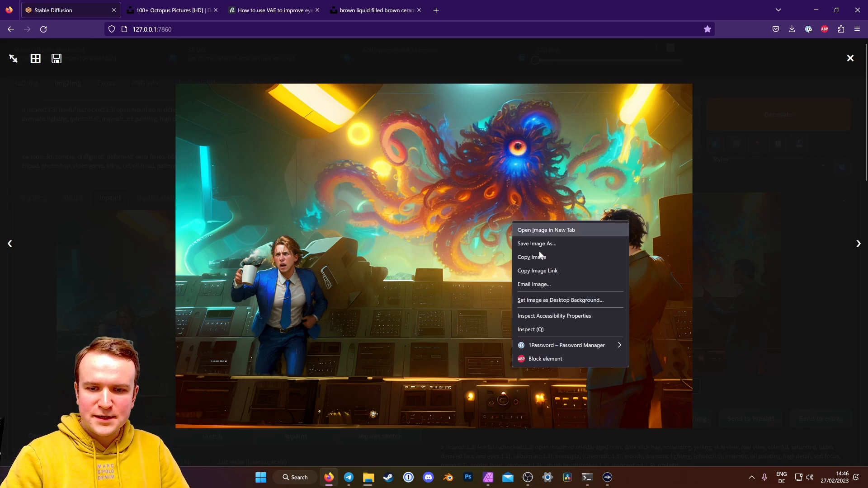
left_click(536, 256)
left_click(488, 478)
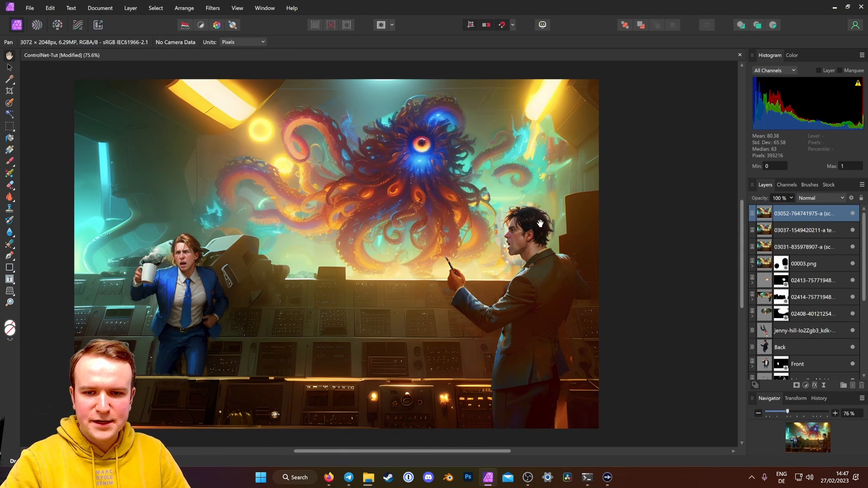
key("ctrl+plus")
key("ctrl+plus")
left_click_drag(427, 451, 542, 445)
scroll(311, 185, "down", 1)
key("ctrl+plus")
key("ctrl+plus")
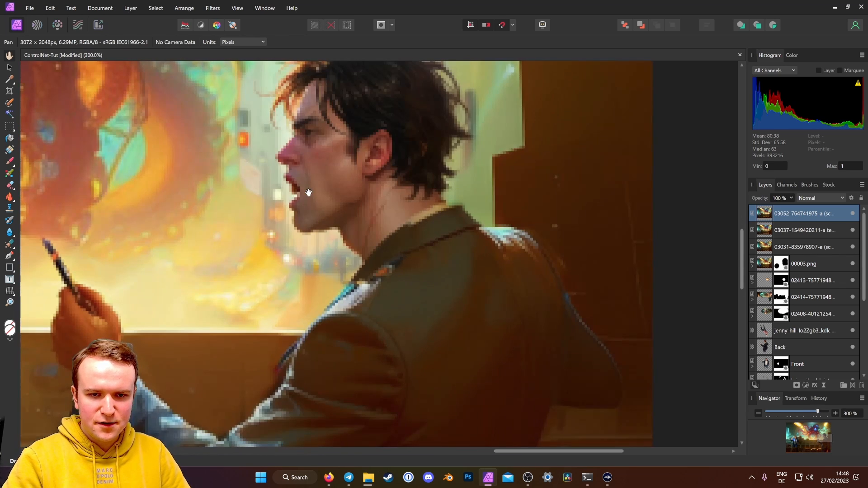
left_click(797, 387)
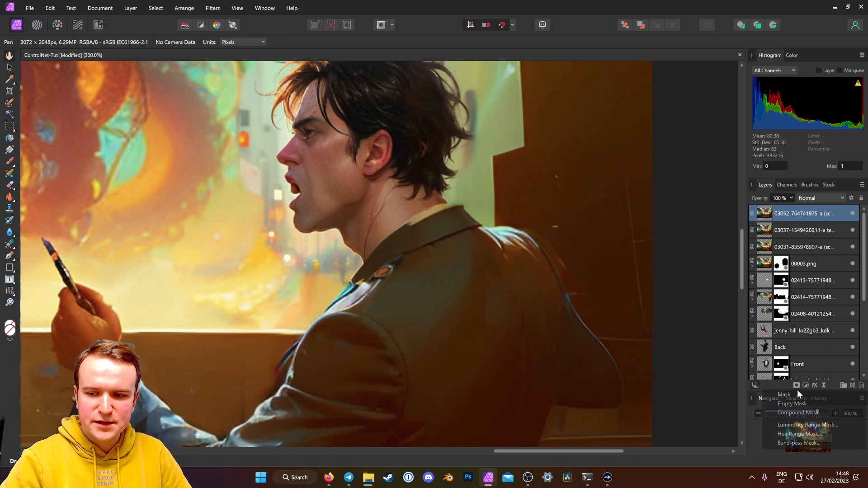
left_click(770, 392)
left_click(11, 162)
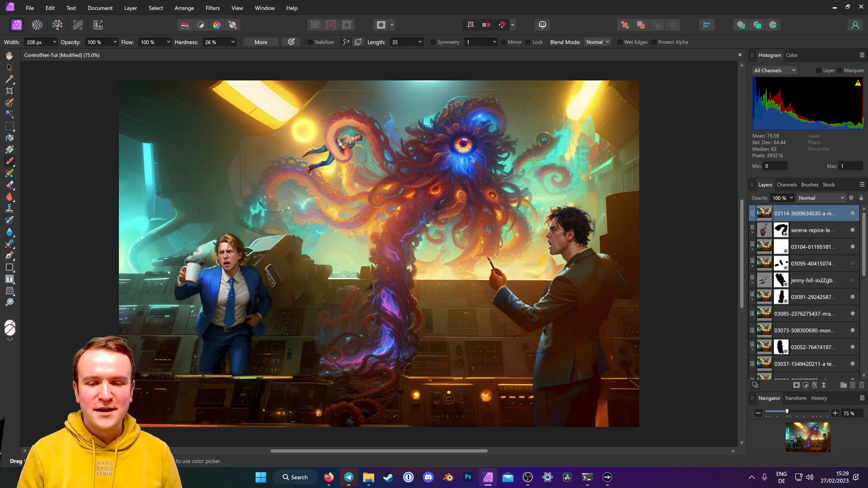
Place the original photo composite "1" above all layers, toggle its visibility to compare it with the finished artwork, and leave it hidden.
left_click(368, 477)
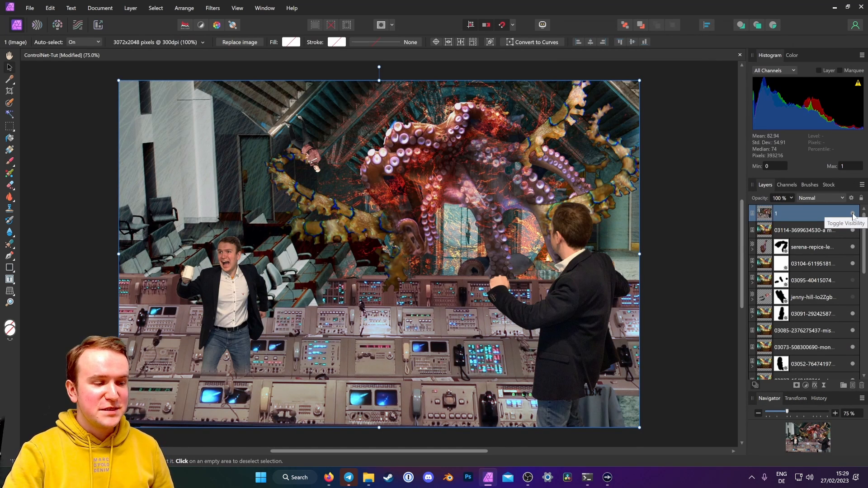
left_click(852, 216)
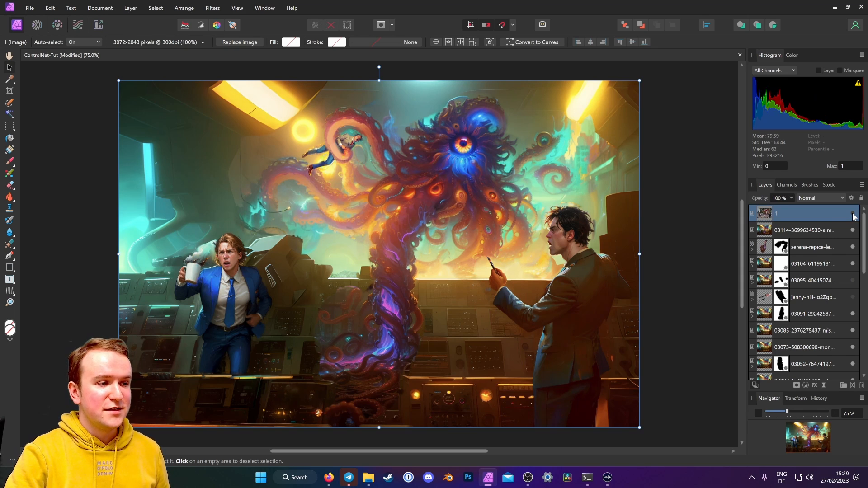
left_click(853, 216)
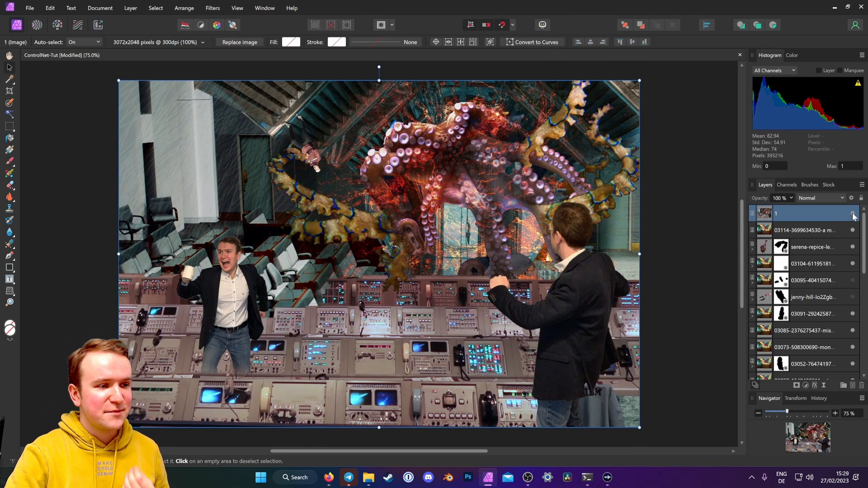
left_click(853, 216)
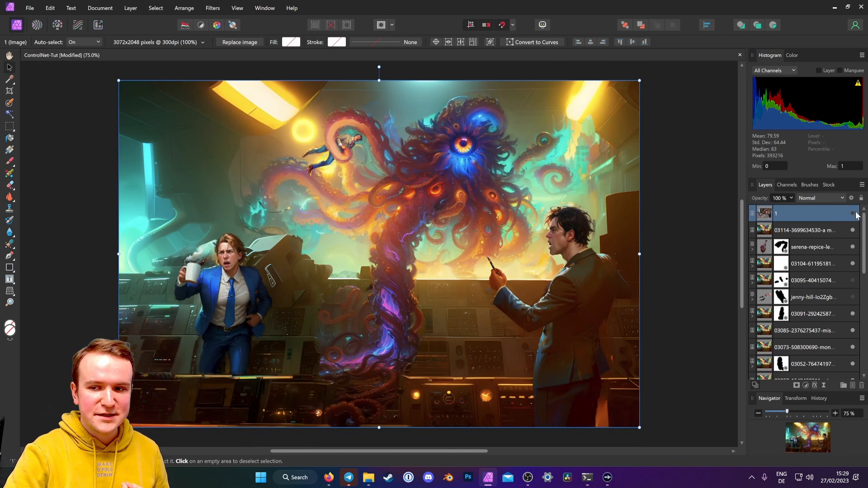
left_click(853, 214)
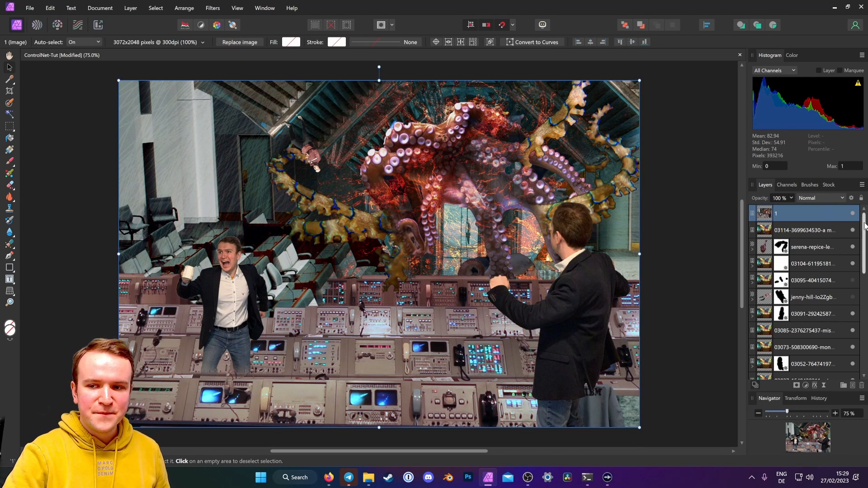
left_click(853, 213)
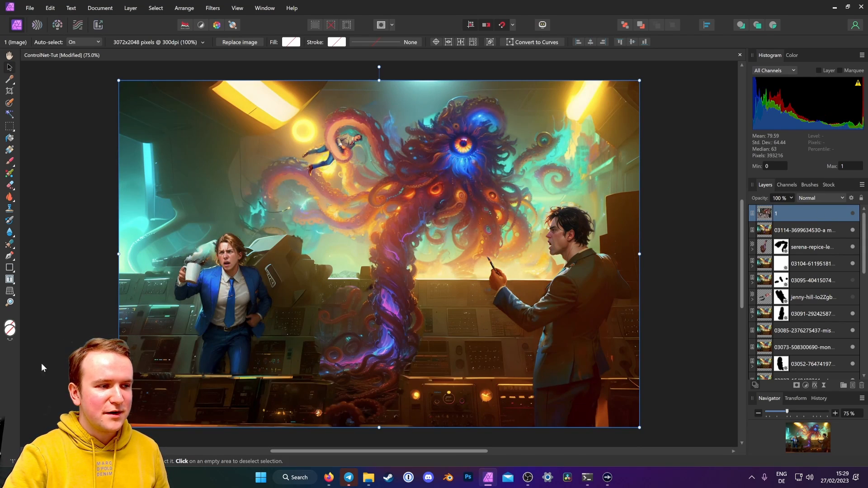
left_click(853, 214)
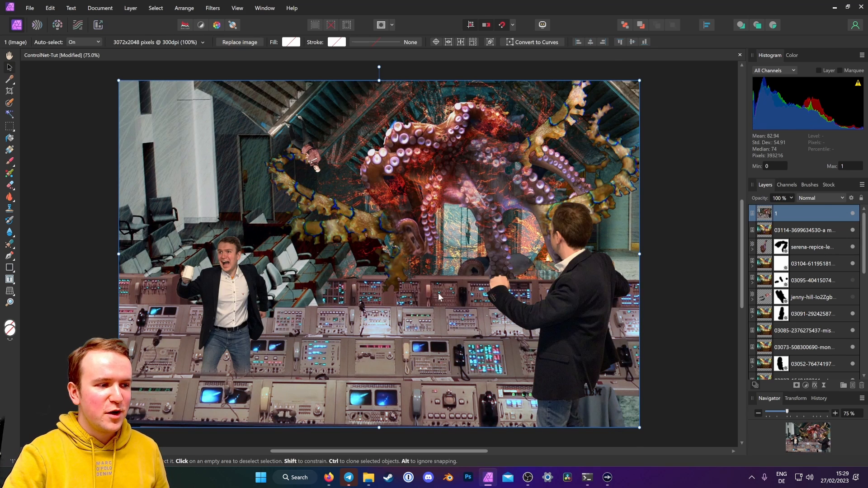
left_click(853, 213)
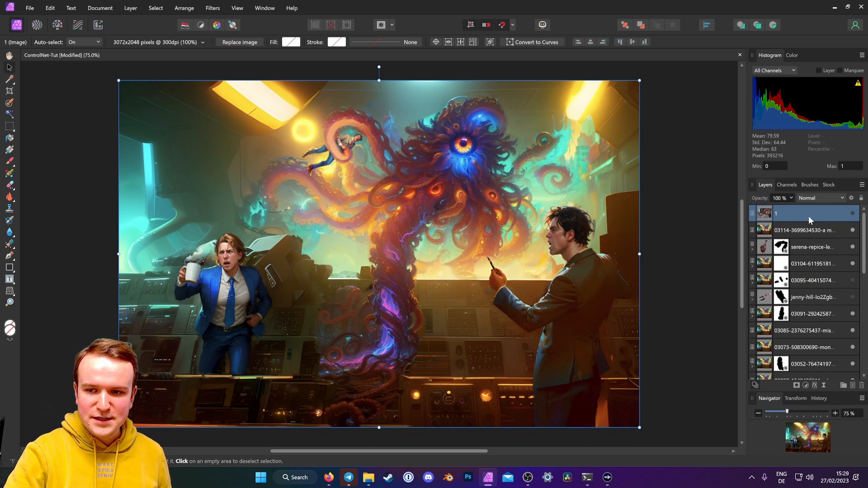
left_click(814, 232)
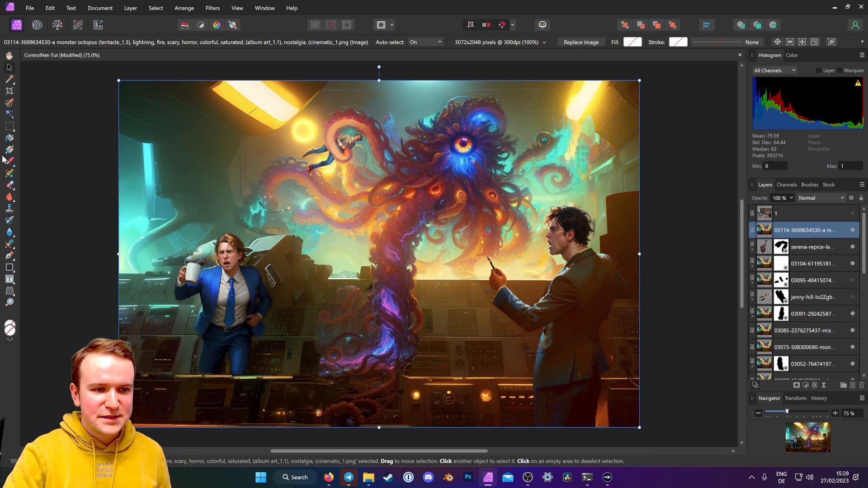